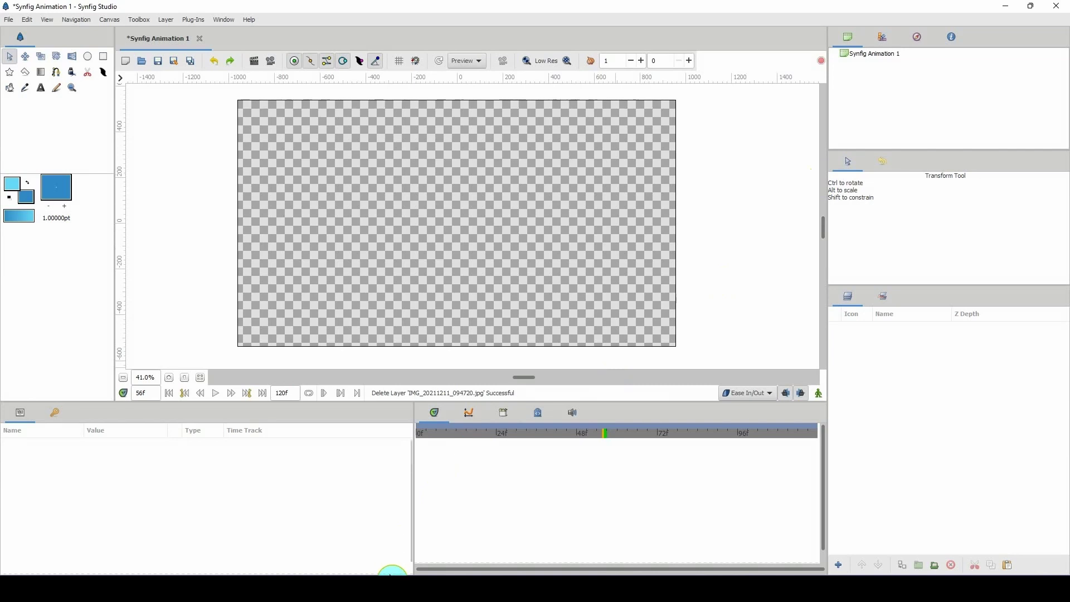
# Import the photo IMG_20211211_094720 from the desktop Images folder onto the canvas.
pyautogui.click(398, 583)
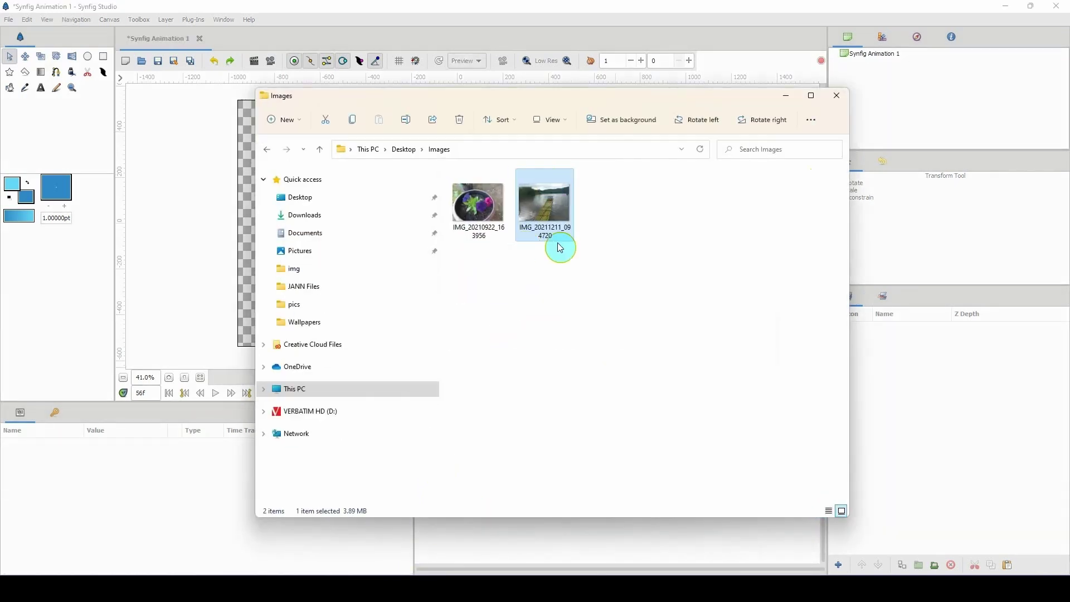
pyautogui.moveTo(564, 212); pyautogui.dragTo(218, 248)
pyautogui.click(786, 96)
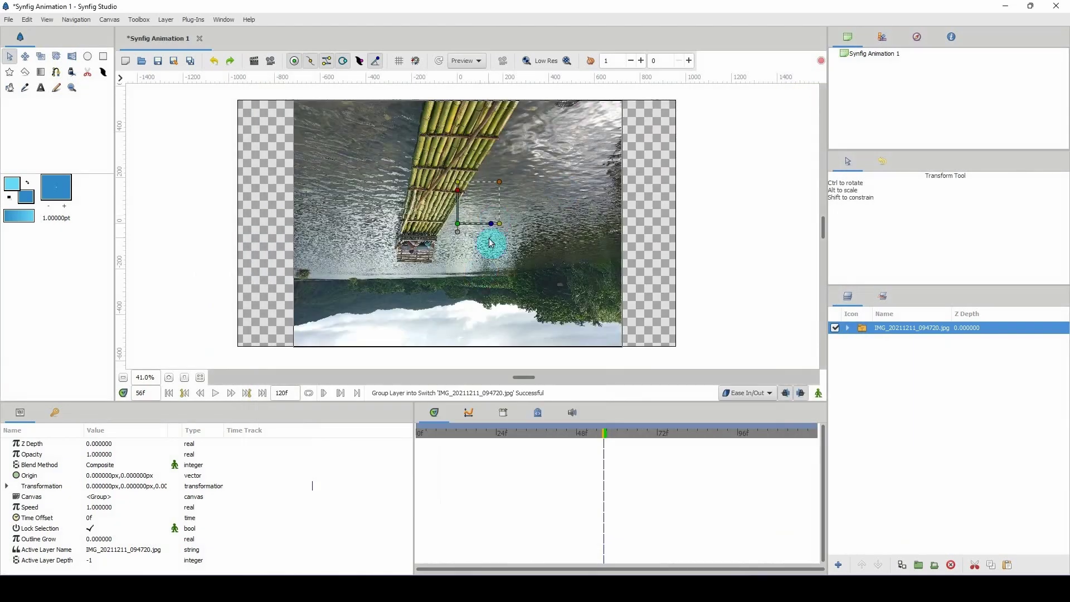
# Set the imported photo's angle to 180° and scale it up until it fills the canvas frame.
pyautogui.click(494, 225)
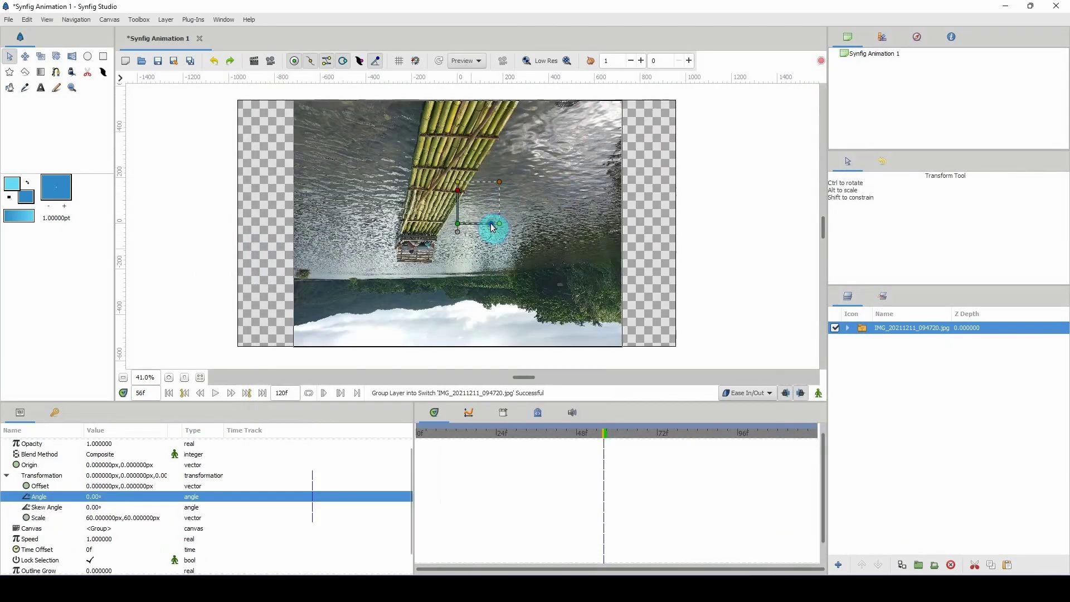
pyautogui.click(92, 497)
pyautogui.write('180')
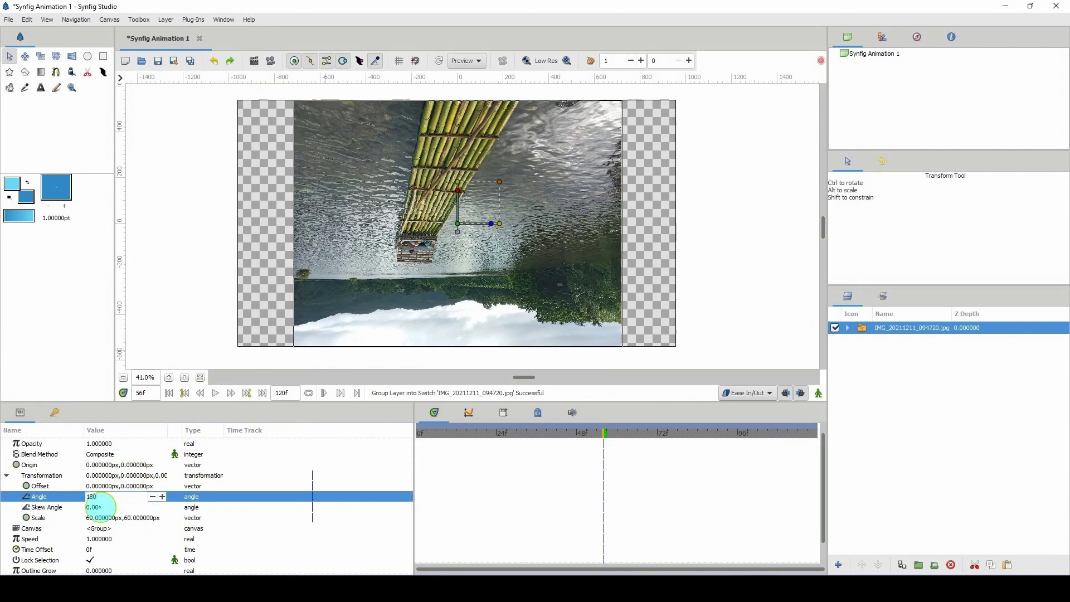
pyautogui.press('Return')
pyautogui.moveTo(415, 266)
pyautogui.mouseDown()
pyautogui.moveTo(406, 268)
pyautogui.moveTo(415, 271)
pyautogui.mouseUp()
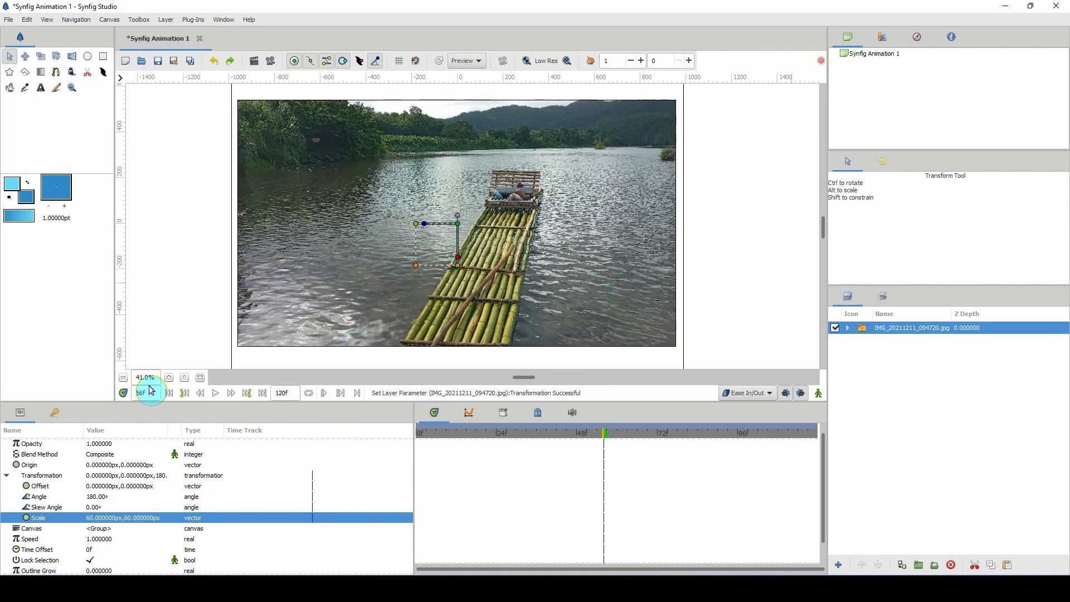
# Examine the scaled photo up close around the raft and far shoreline, and then as a whole.
pyautogui.scroll(3, 144, 377)
pyautogui.moveTo(349, 202); pyautogui.dragTo(323, 258)
pyautogui.moveTo(437, 204)
pyautogui.mouseDown()
pyautogui.moveTo(339, 256)
pyautogui.moveTo(305, 217)
pyautogui.mouseUp()
pyautogui.moveTo(453, 185); pyautogui.dragTo(368, 260)
pyautogui.scroll(2, 409, 256)
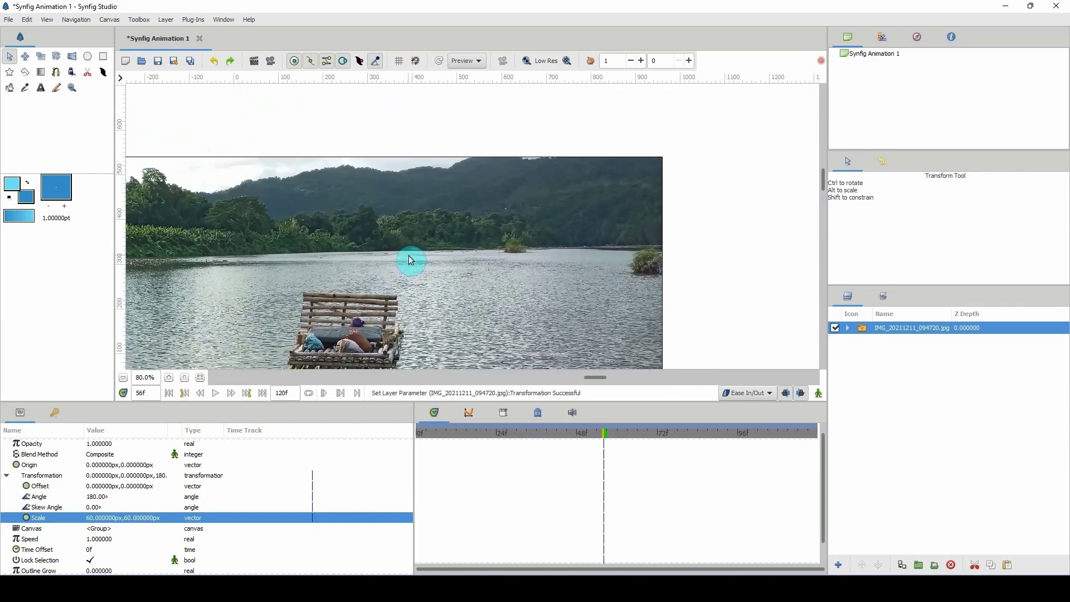
pyautogui.hscroll(-5, 514, 208)
pyautogui.scroll(-3, 141, 373)
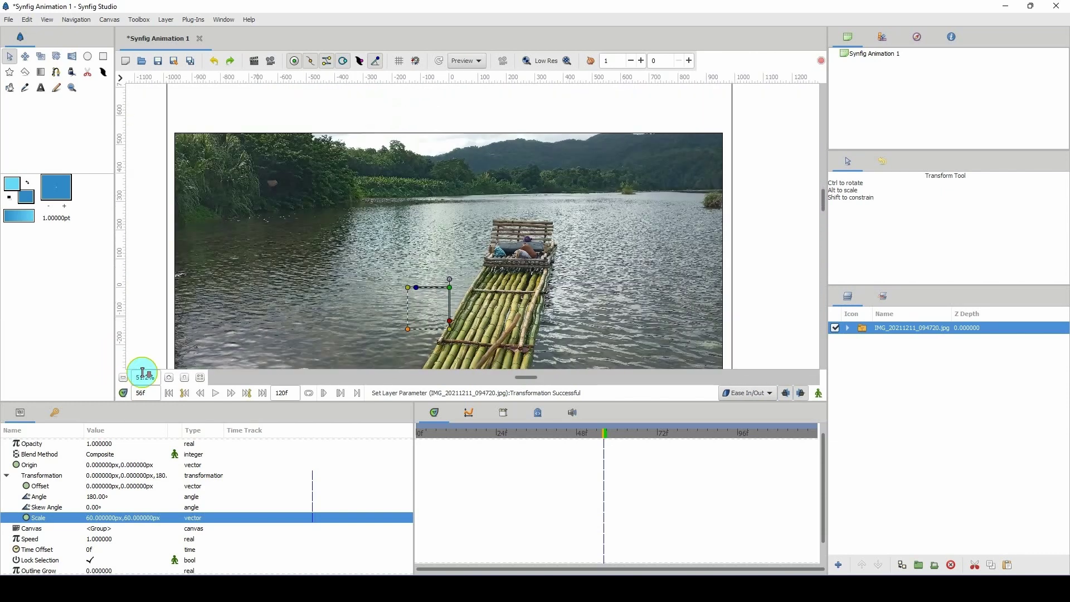
pyautogui.scroll(-2, 325, 239)
pyautogui.hscroll(-1, 316, 242)
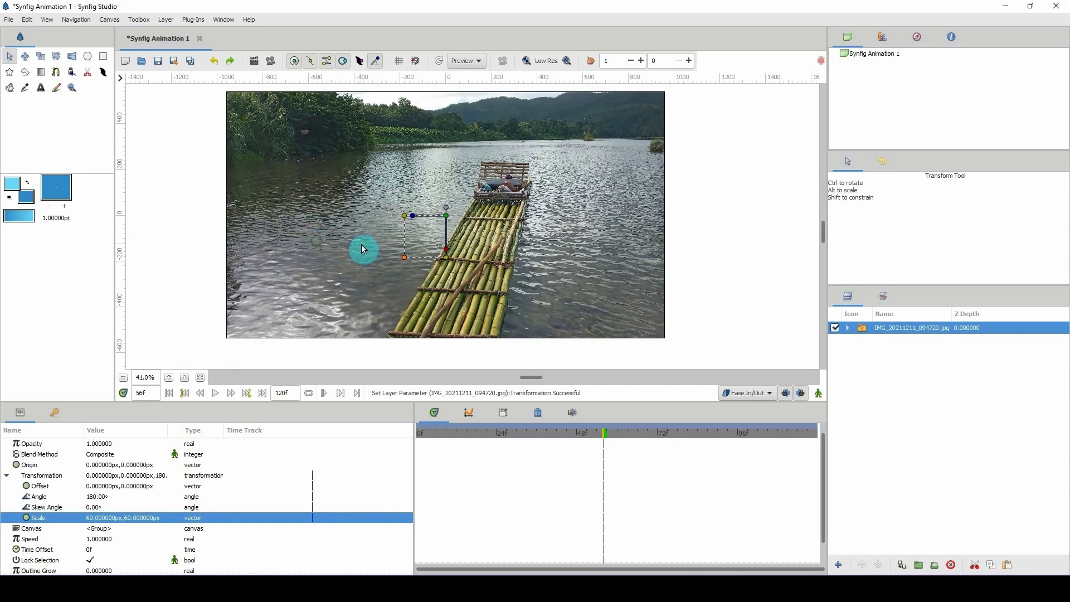
pyautogui.scroll(2, 316, 242)
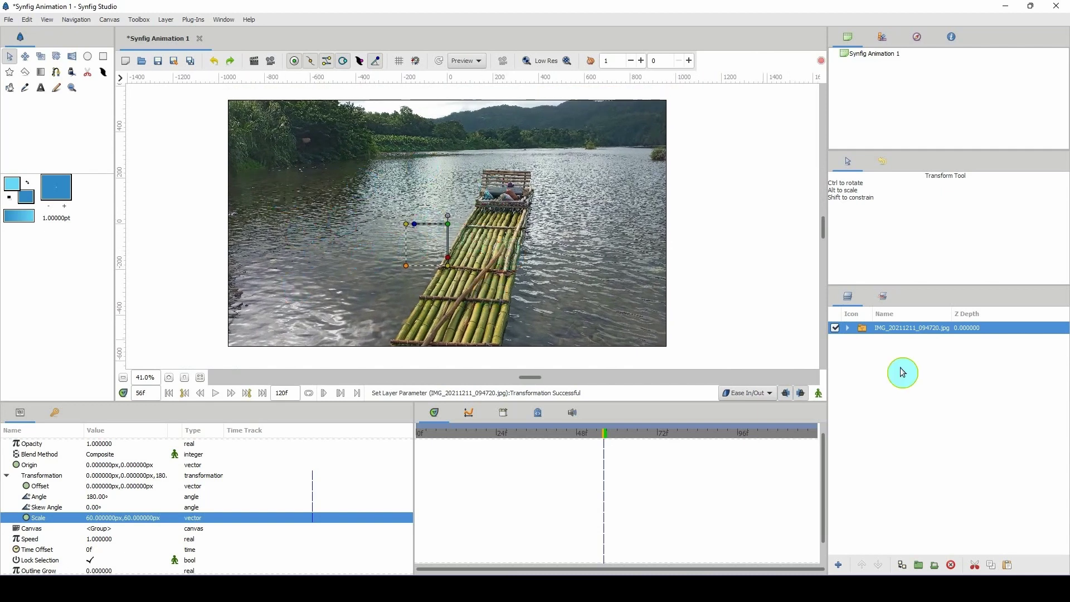
# Add a Halftone 2 filter layer above the photo layer.
pyautogui.rightClick(911, 330)
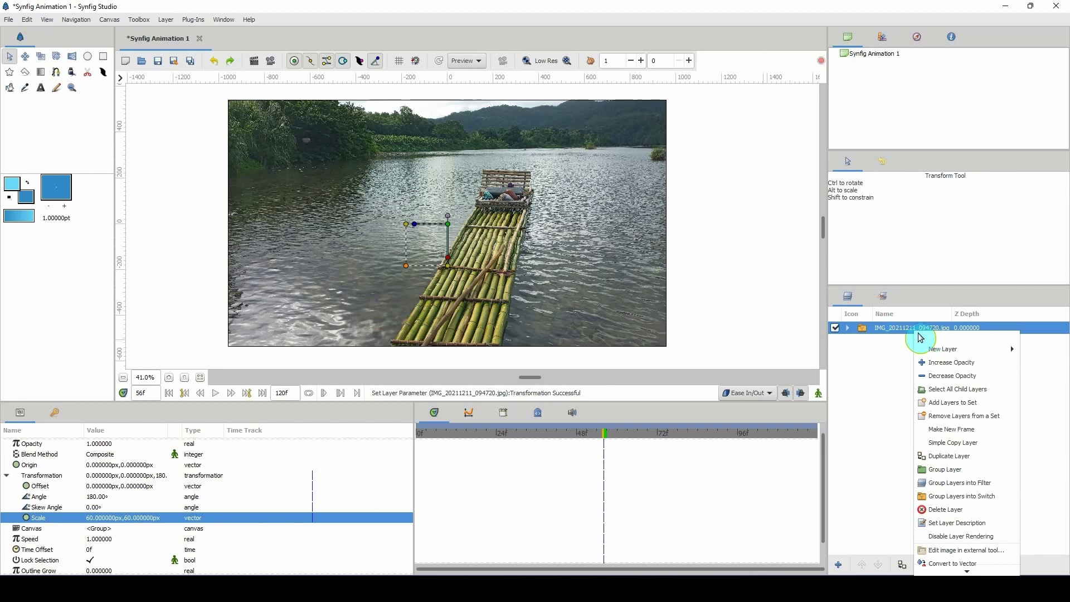
pyautogui.moveTo(939, 349)
pyautogui.moveTo(880, 382)
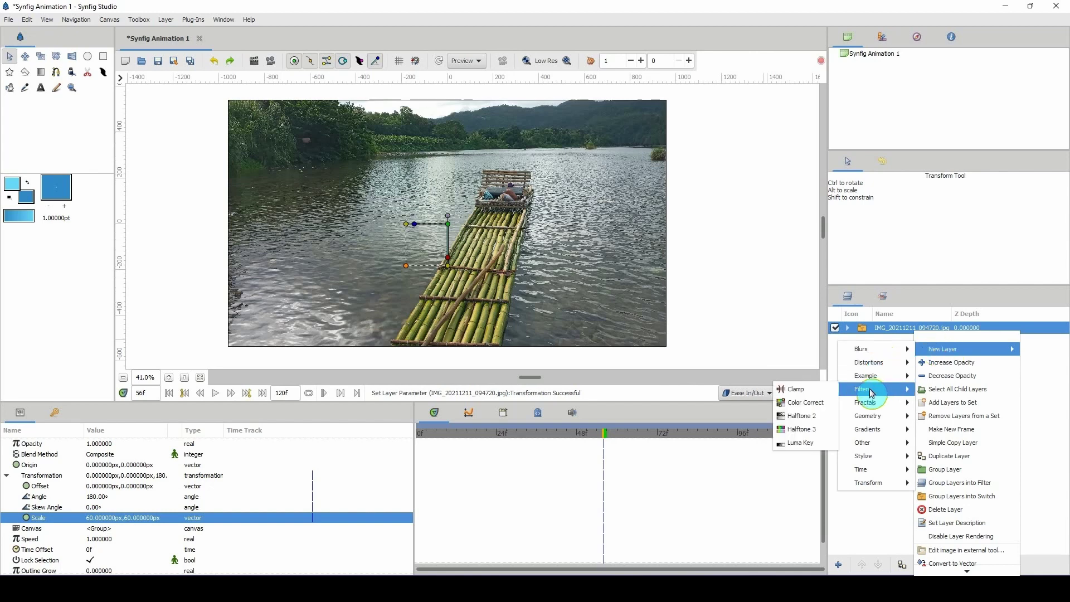
pyautogui.click(808, 417)
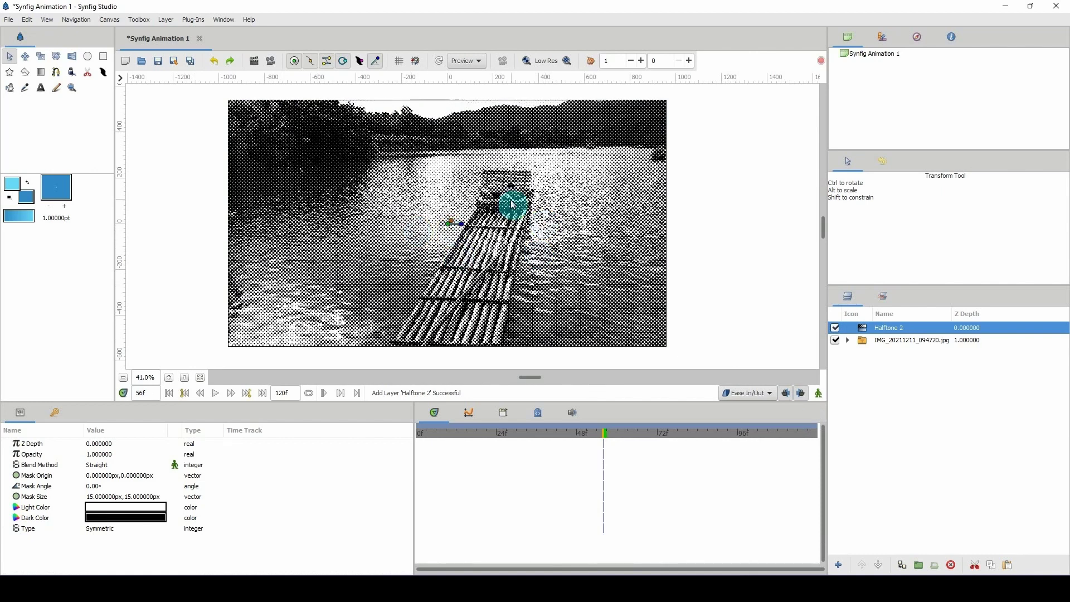
pyautogui.click(138, 372)
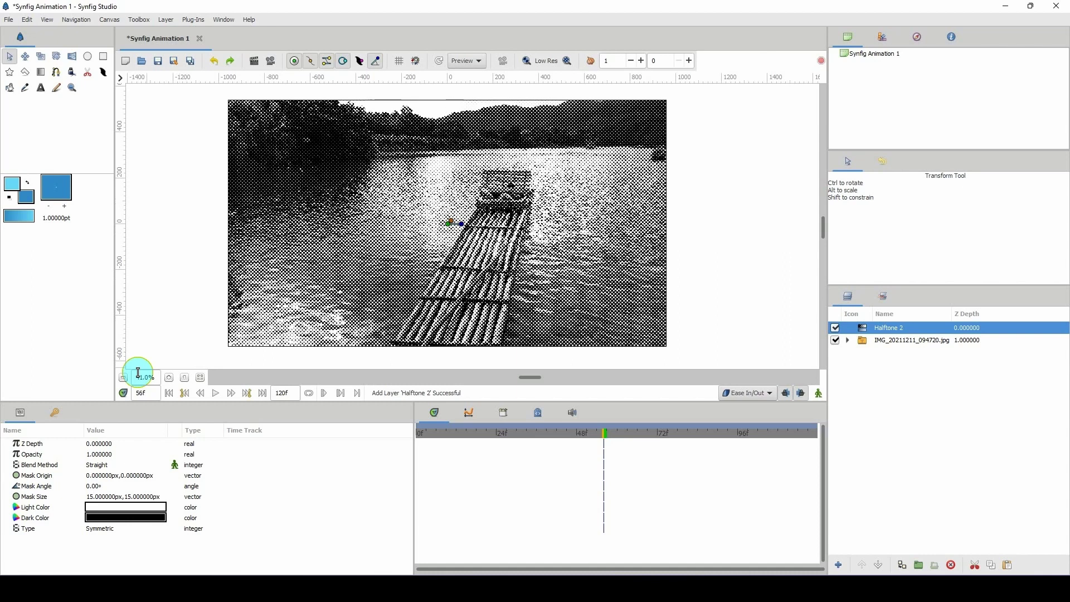
# Set the Halftone 2 layer's type to Light On Dark.
pyautogui.click(883, 333)
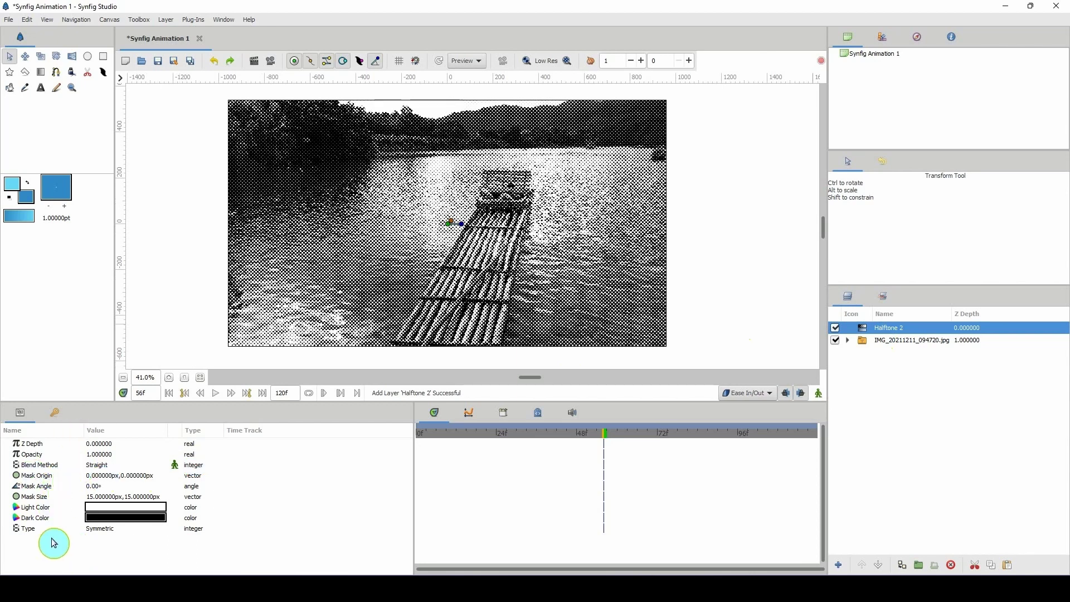
pyautogui.click(34, 529)
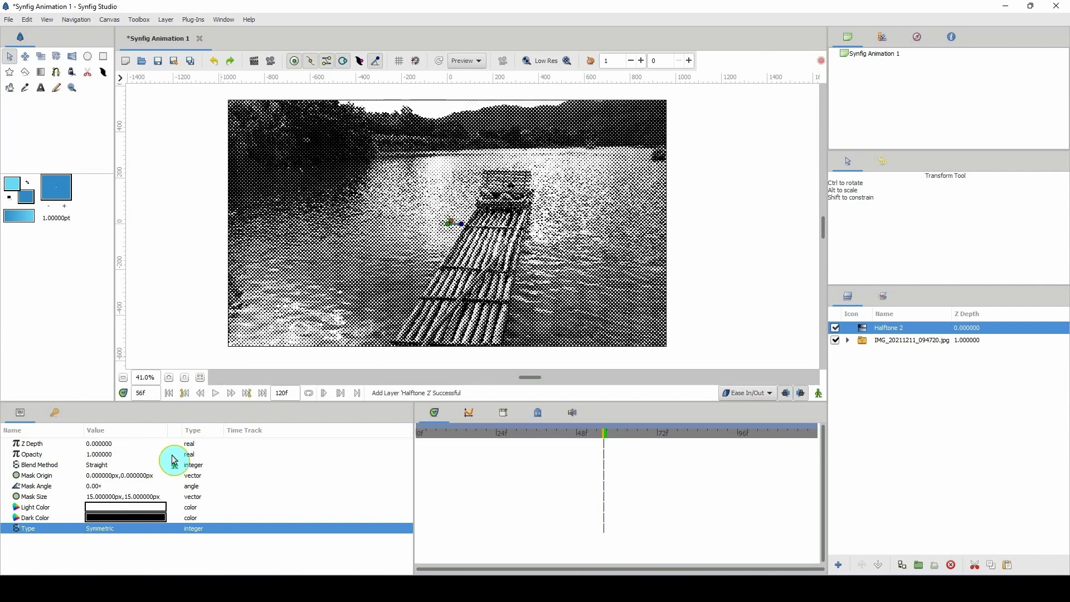
pyautogui.click(109, 531)
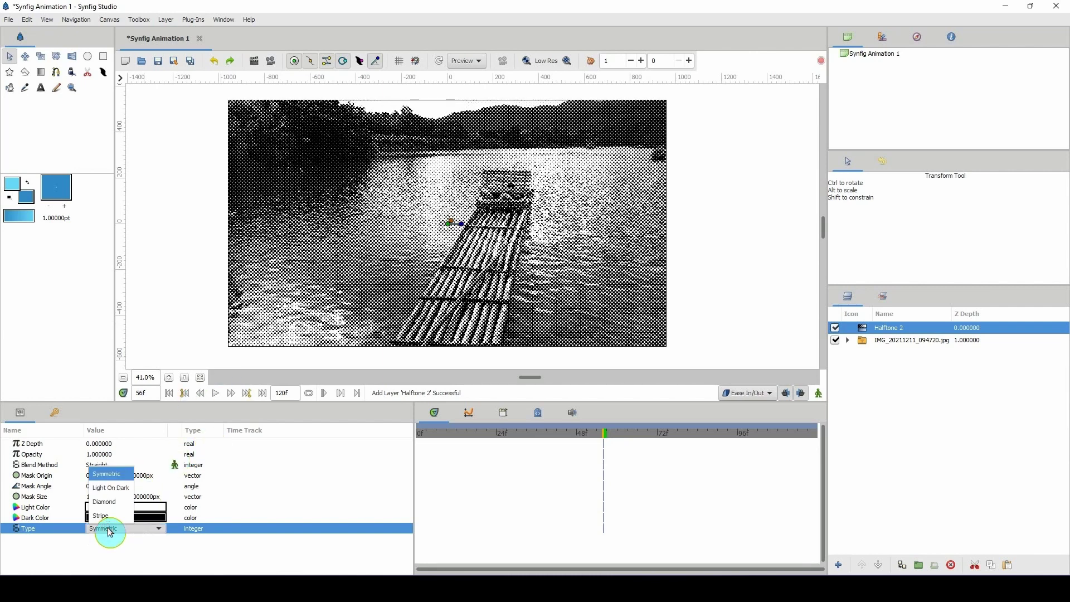
pyautogui.click(111, 489)
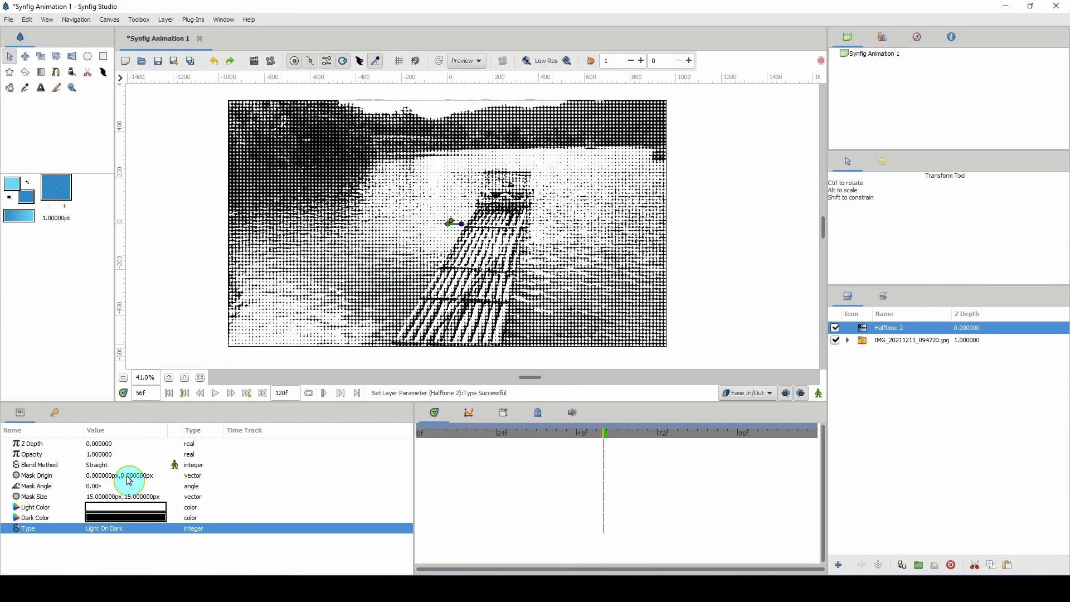
# Try the Diamond and Stripe types on the Halftone 2 layer, inspecting the pattern up close.
pyautogui.click(101, 534)
pyautogui.click(107, 501)
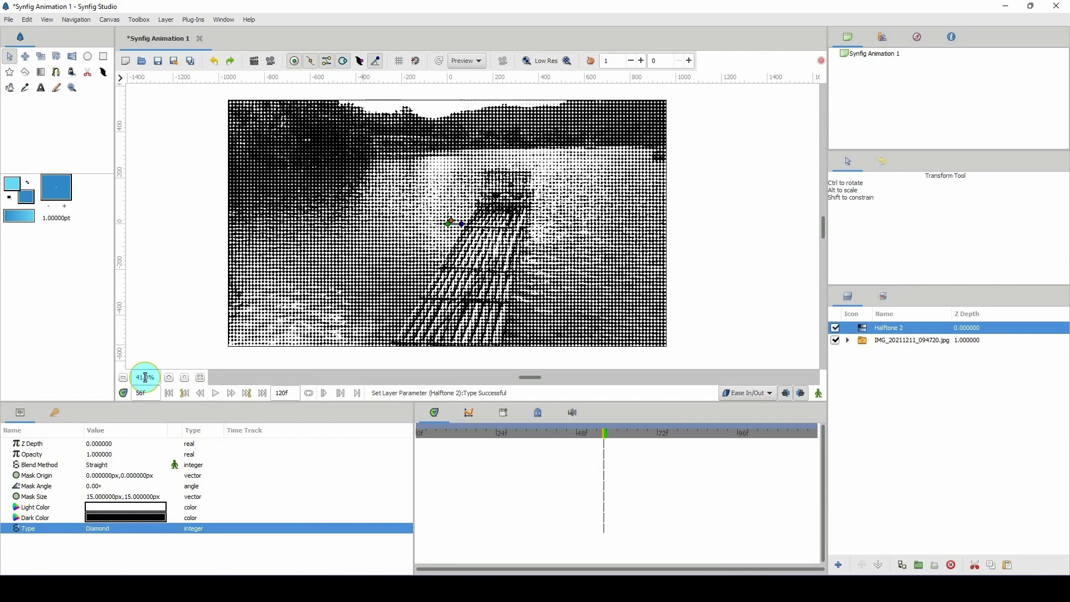
pyautogui.scroll(3, 145, 377)
pyautogui.scroll(2, 145, 377)
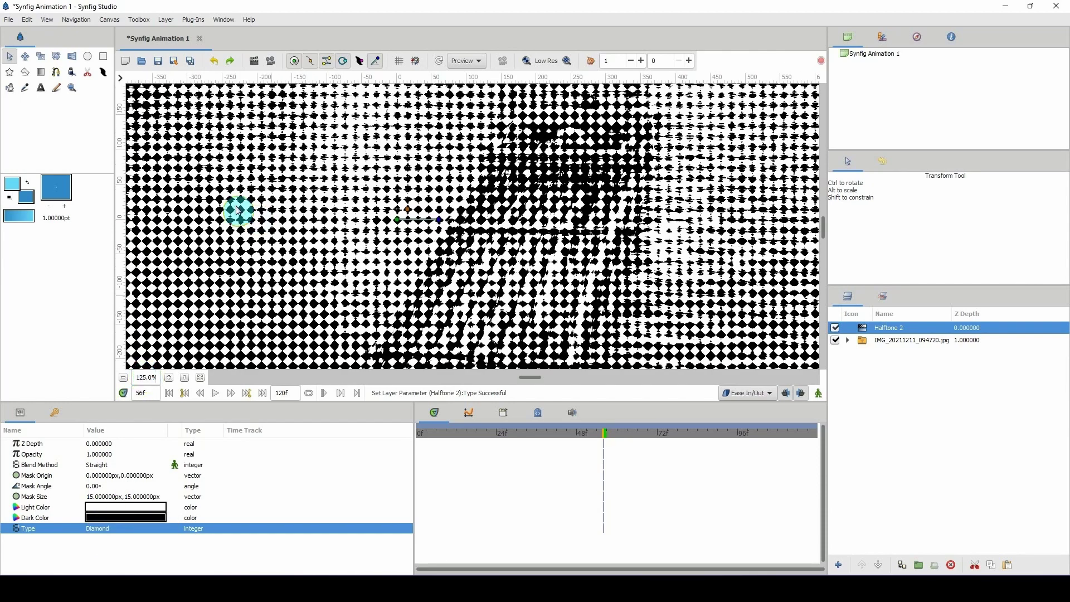
pyautogui.click(81, 536)
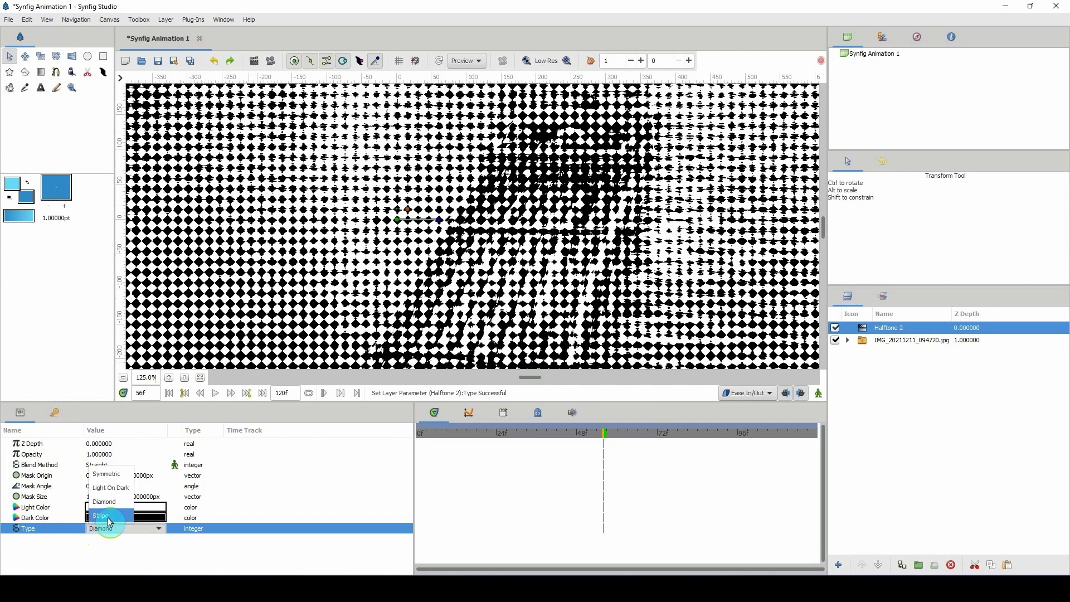
pyautogui.click(106, 546)
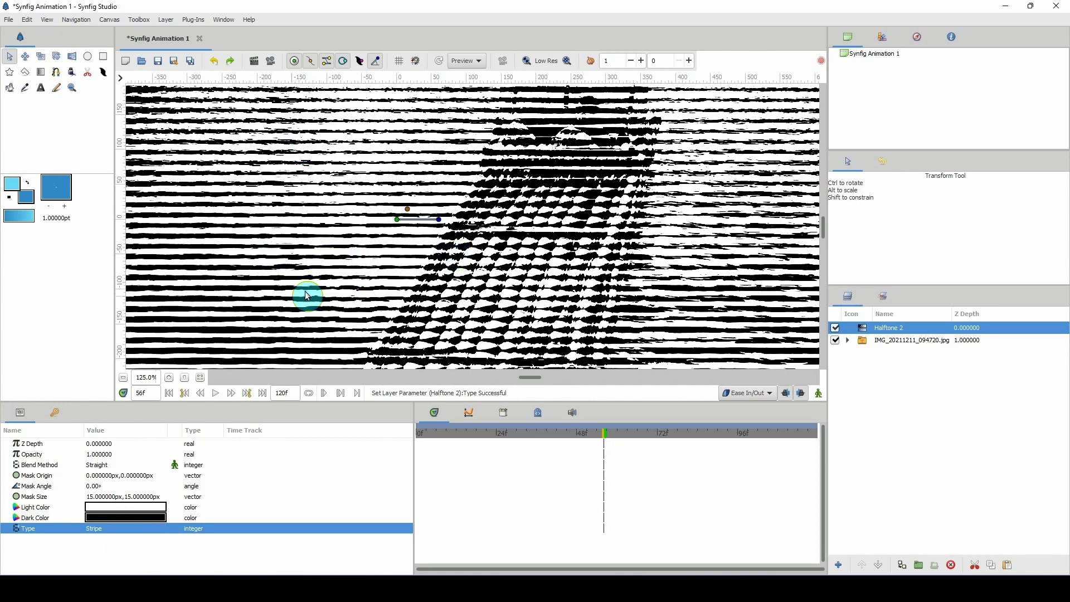
# Switch the halftone type back to Light On Dark and check the pattern over the whole frame.
pyautogui.click(109, 536)
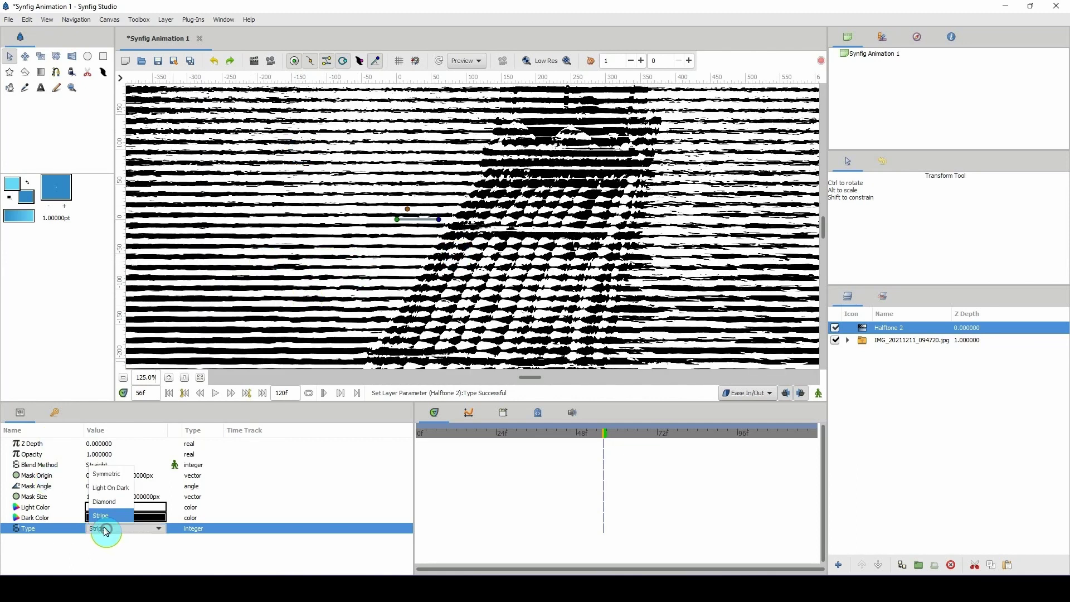
pyautogui.click(115, 485)
pyautogui.click(114, 529)
pyautogui.click(105, 496)
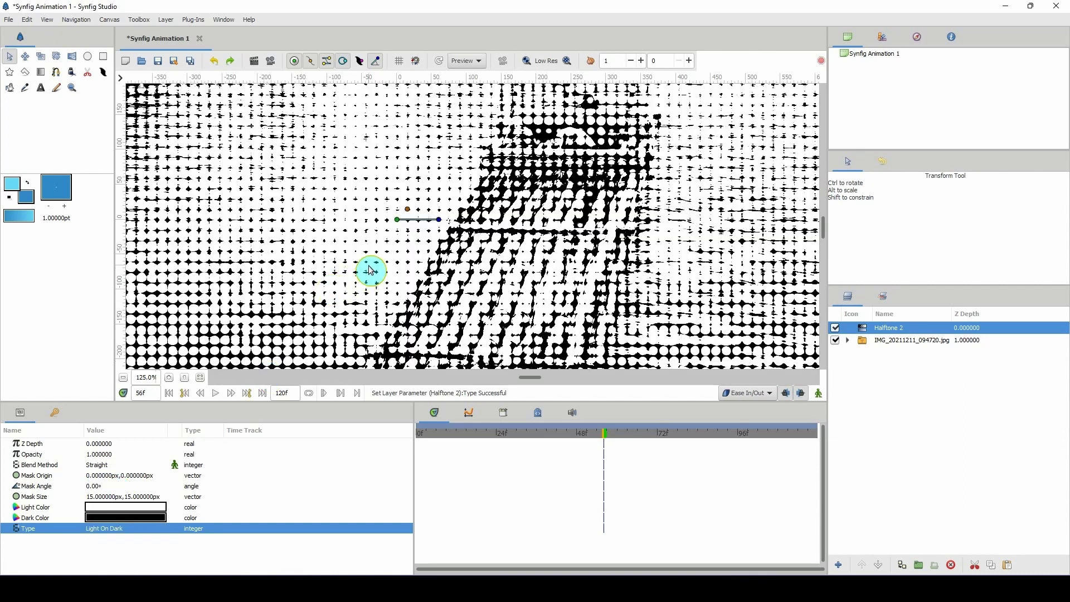
pyautogui.scroll(-2, 147, 379)
pyautogui.scroll(-3, 146, 379)
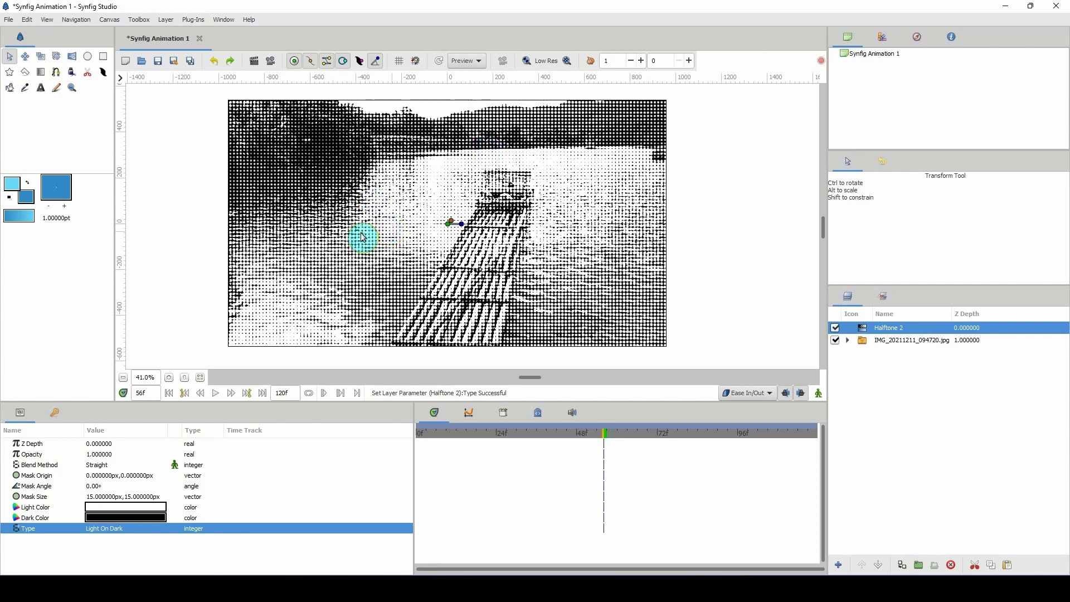
# Move the halftone mask's origin on the canvas to about 38 px, -74 px.
pyautogui.click(448, 225)
pyautogui.click(462, 224)
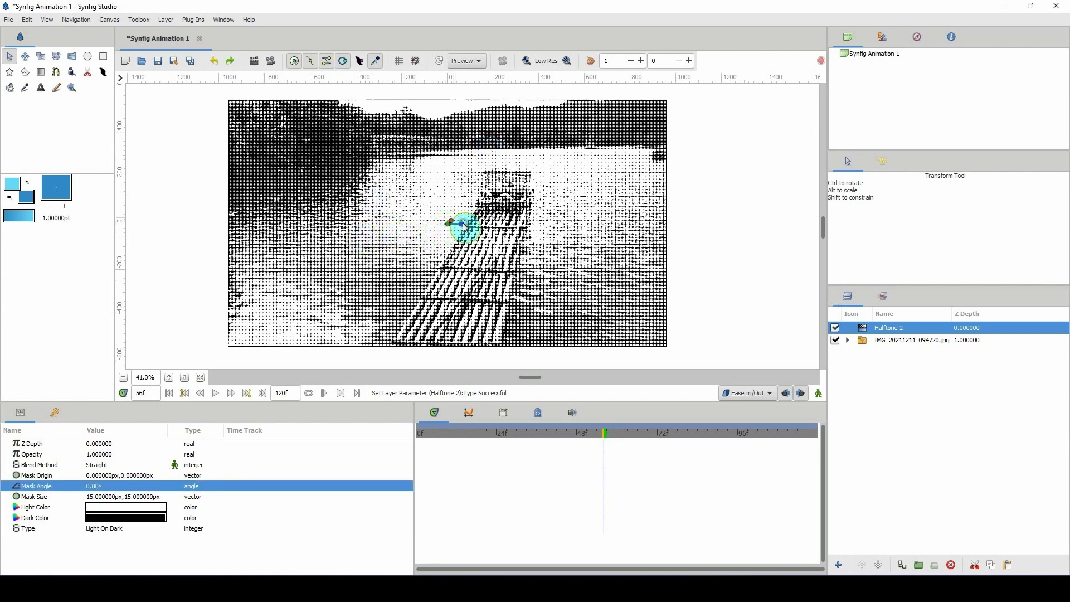
pyautogui.moveTo(447, 227); pyautogui.dragTo(459, 247)
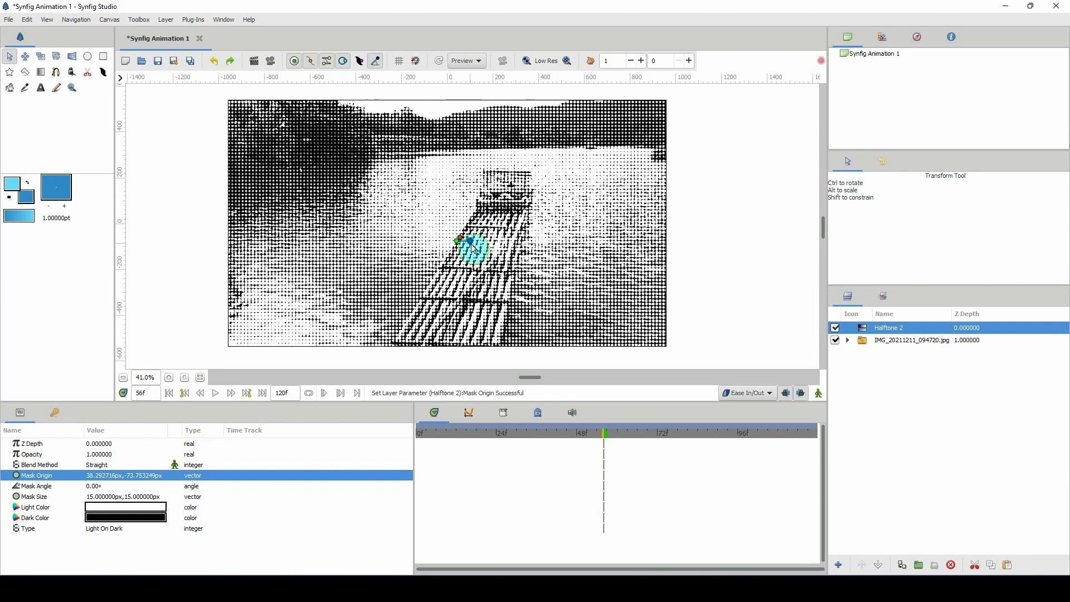
# Rotate the halftone mask to about 9.5° and enlarge its size to about 103 × 83 px.
pyautogui.moveTo(475, 241); pyautogui.dragTo(473, 239)
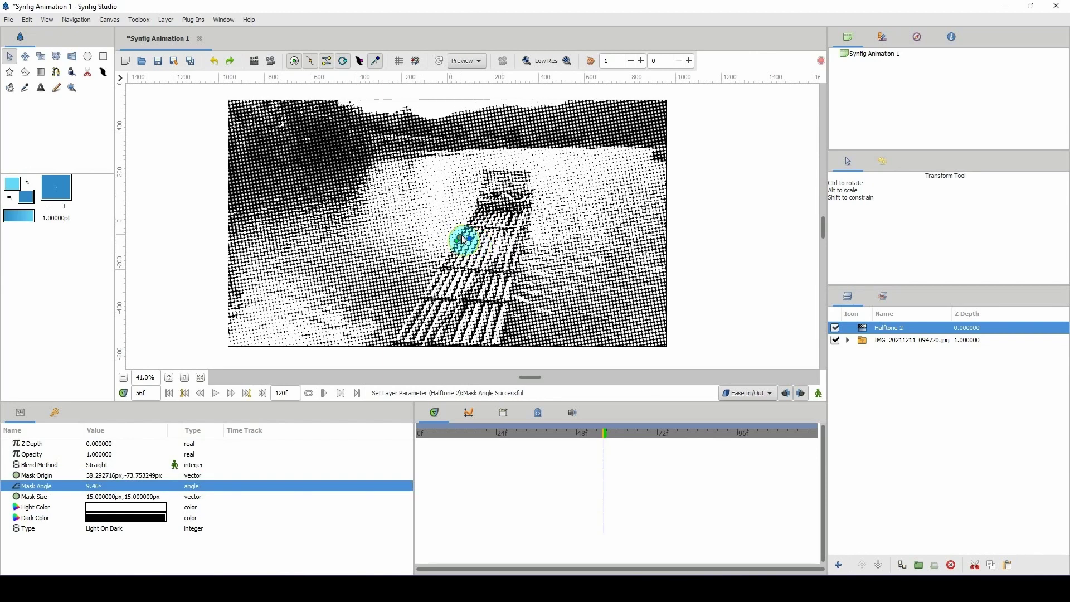
pyautogui.click(462, 240)
pyautogui.moveTo(466, 233); pyautogui.dragTo(480, 222)
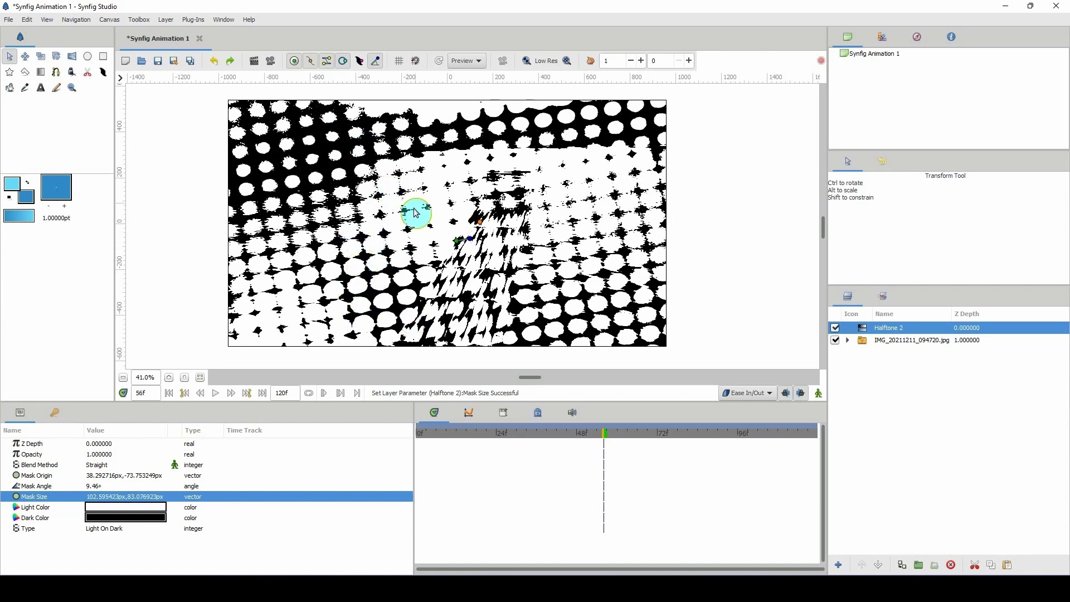
# Compare the Symmetric and Light On Dark types on the enlarged halftone pattern, ending with Light On Dark.
pyautogui.click(105, 532)
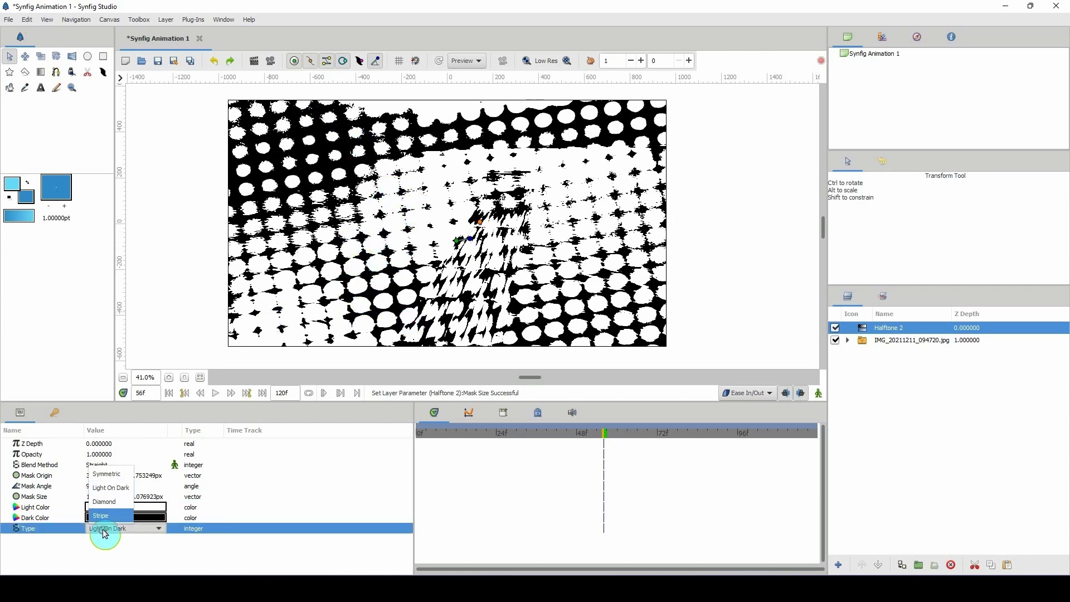
pyautogui.click(109, 476)
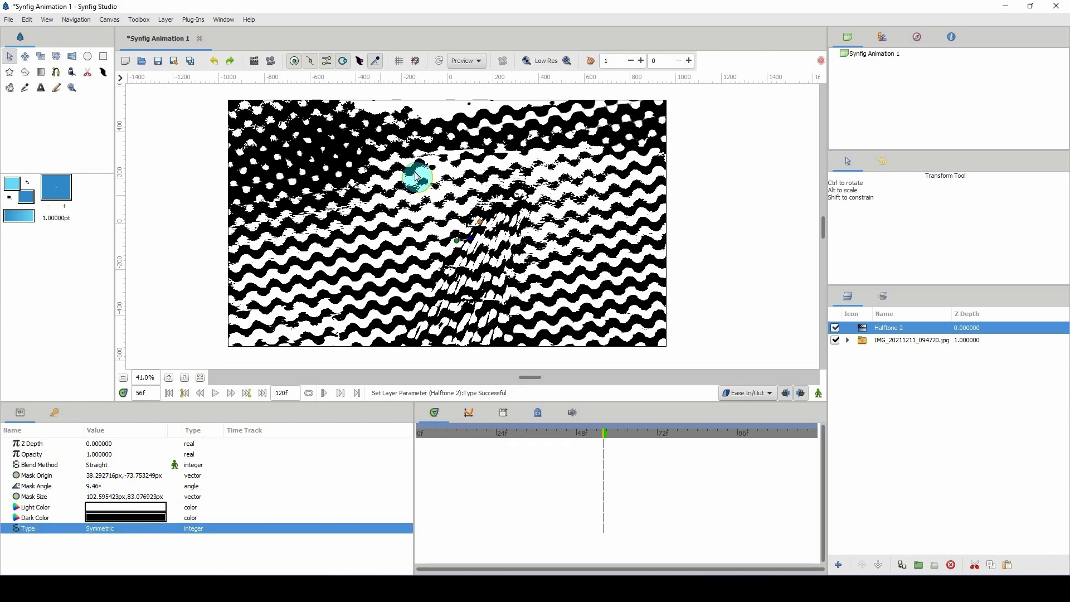
pyautogui.click(109, 529)
pyautogui.click(103, 515)
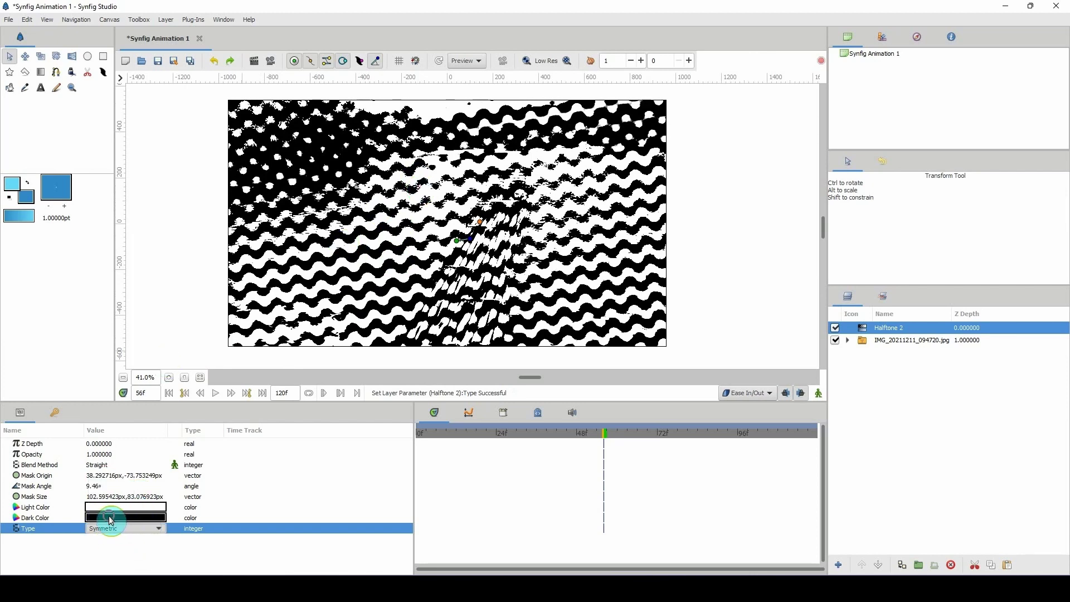
pyautogui.click(114, 531)
pyautogui.click(111, 487)
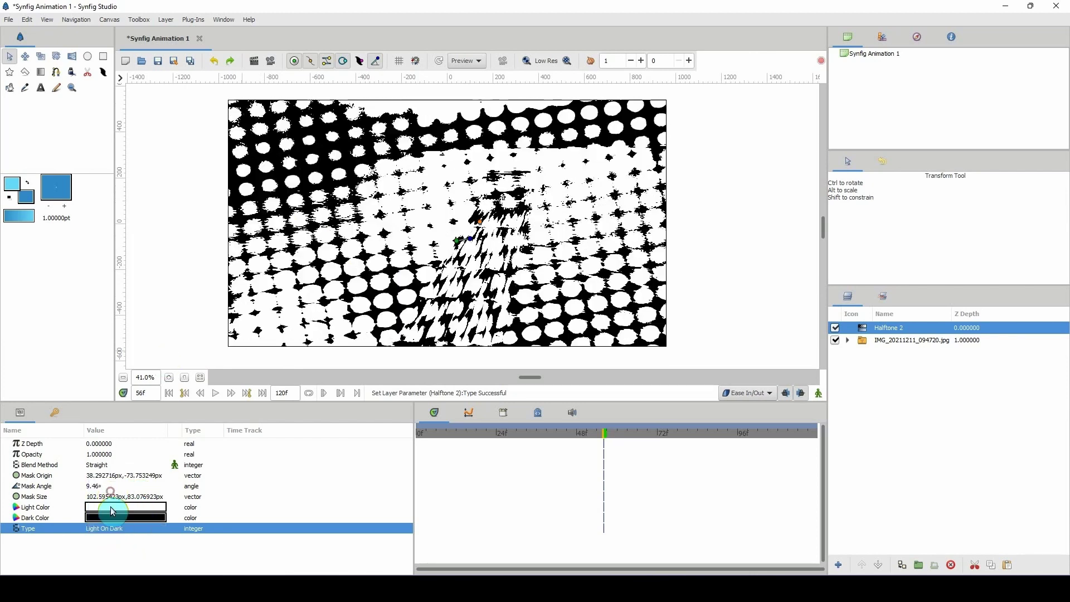
pyautogui.click(102, 531)
pyautogui.click(106, 474)
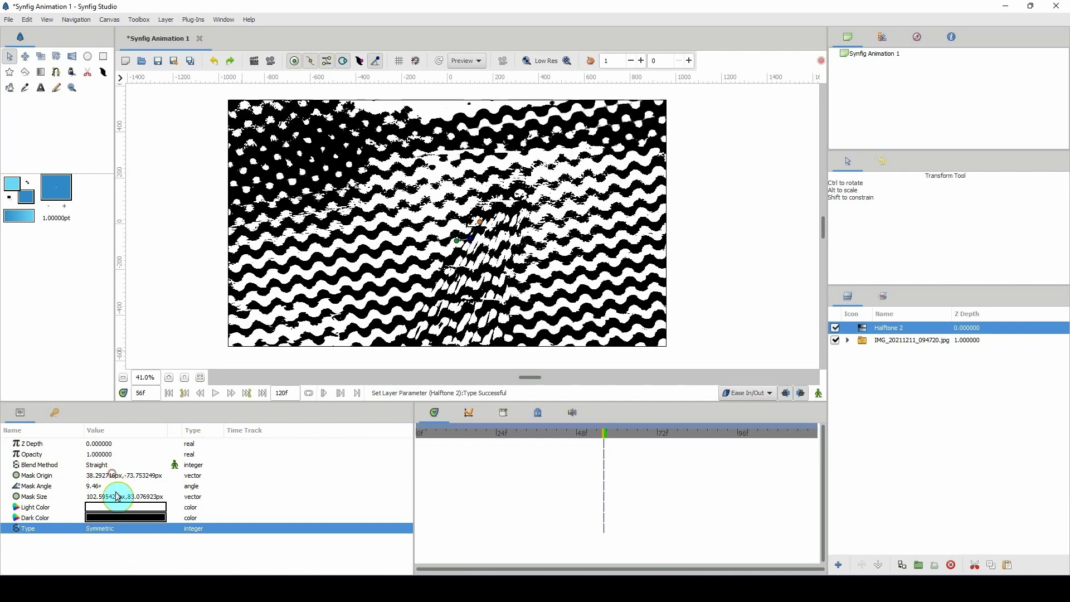
pyautogui.click(108, 531)
pyautogui.click(111, 487)
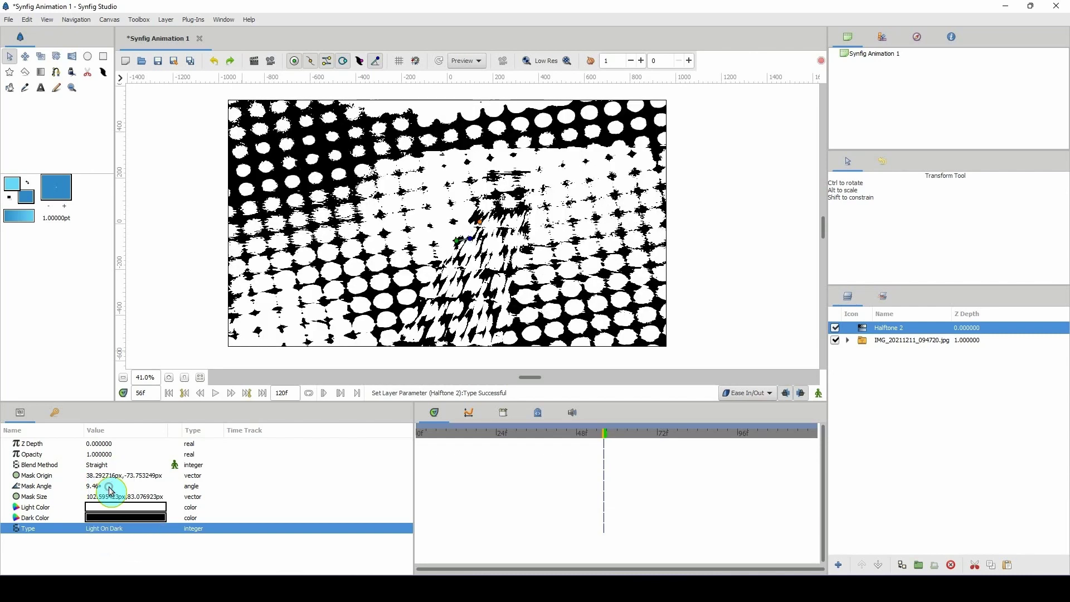
pyautogui.scroll(-4, 146, 377)
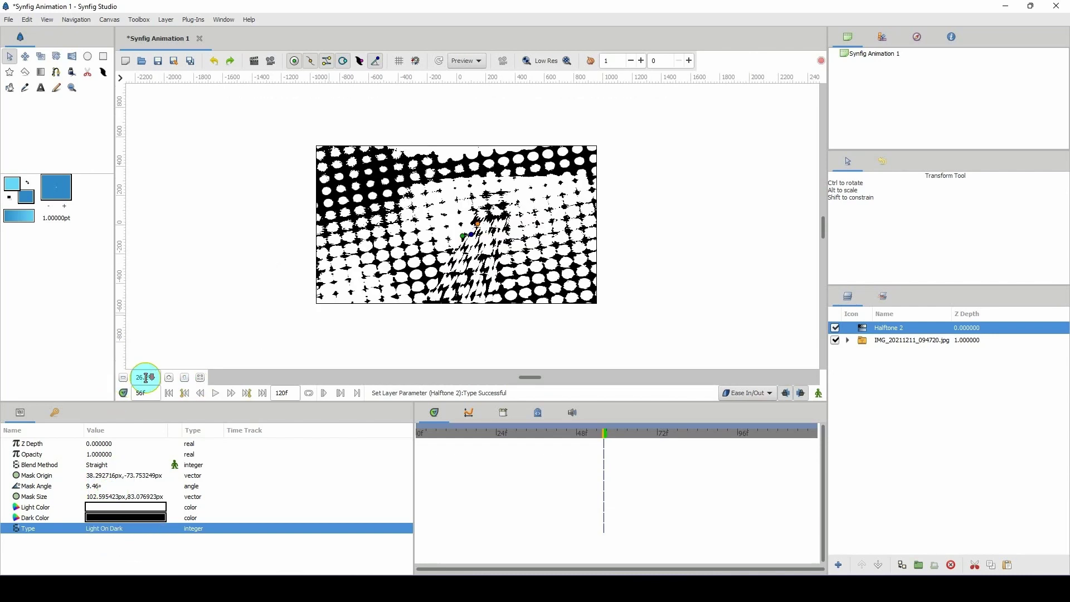
# Enlarge the halftone mask on the canvas to about 1204 × 1069 px and move its origin to about -84 px, -62 px.
pyautogui.moveTo(478, 228); pyautogui.dragTo(581, 137)
pyautogui.scroll(4, 143, 377)
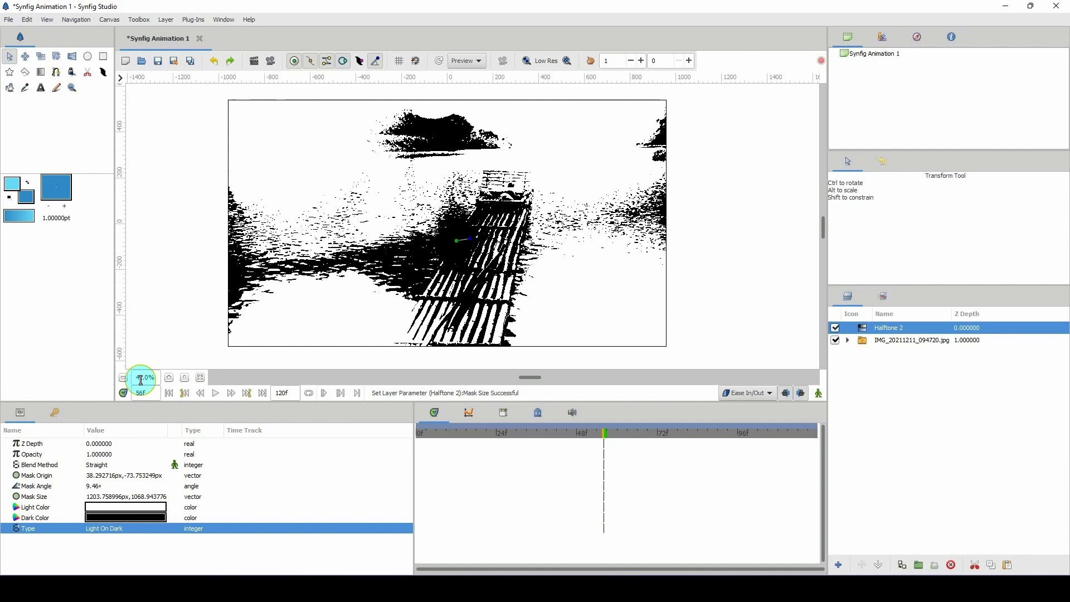
pyautogui.moveTo(461, 245); pyautogui.dragTo(429, 242)
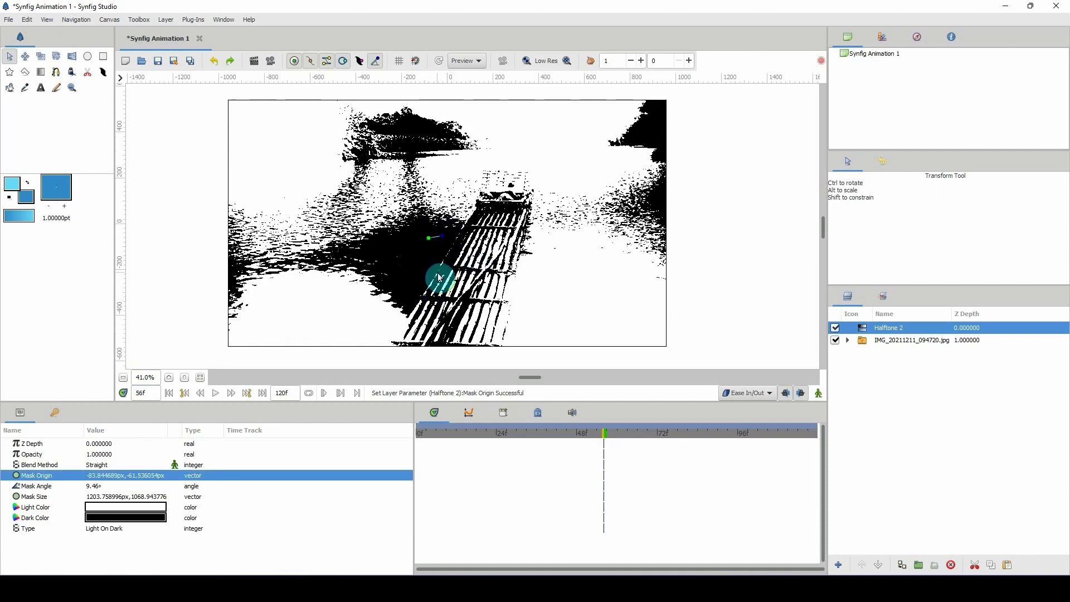
# Shrink the halftone mask on the canvas to a size of about 22 × 37 px.
pyautogui.scroll(1, 495, 238)
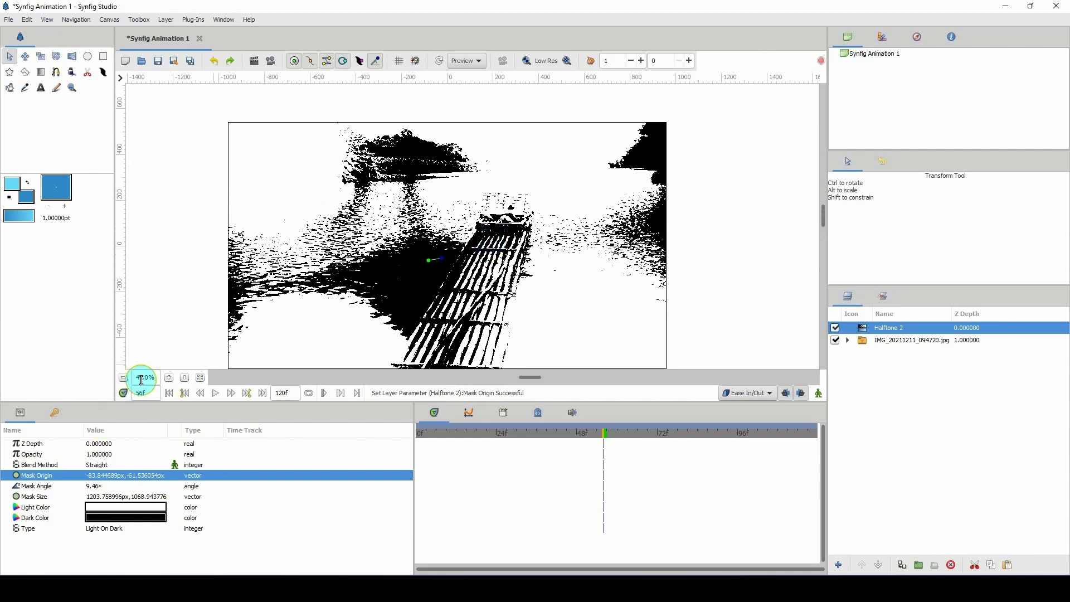
pyautogui.scroll(1, 140, 380)
pyautogui.moveTo(336, 303); pyautogui.dragTo(338, 273)
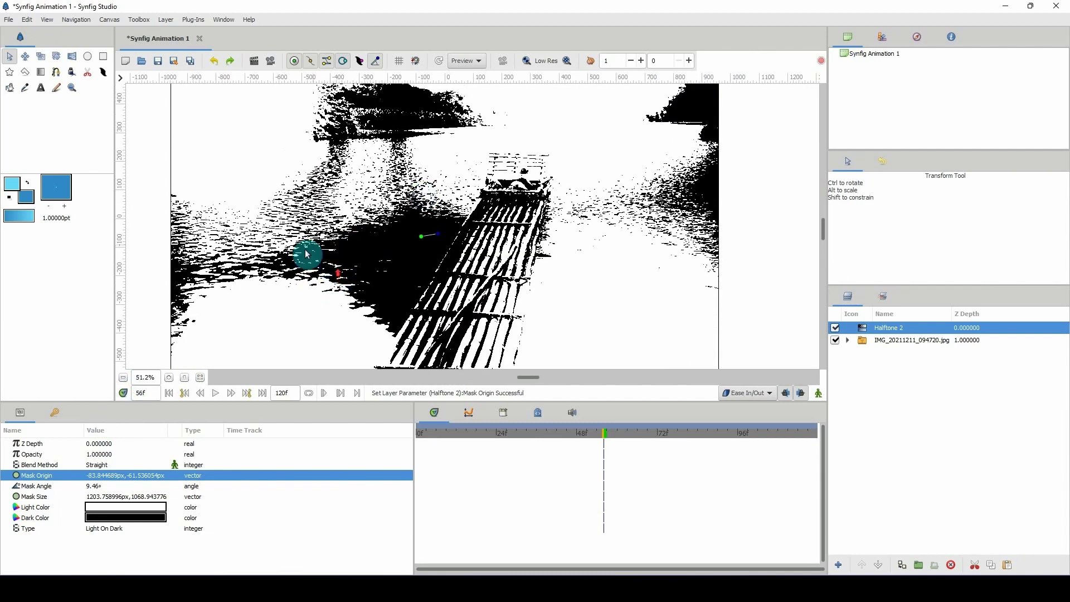
pyautogui.scroll(-4, 141, 376)
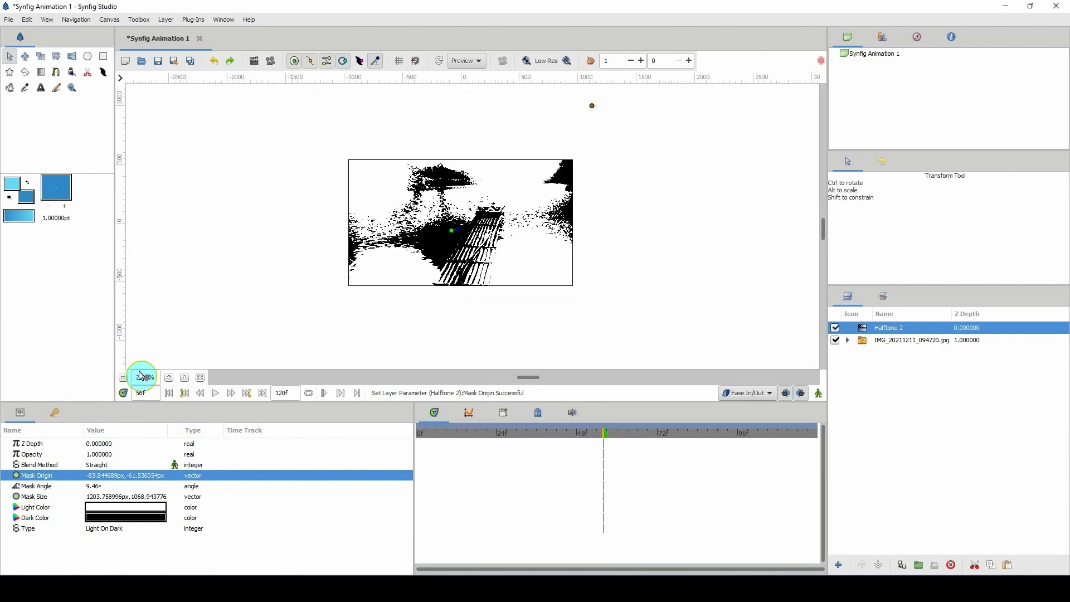
pyautogui.moveTo(580, 123); pyautogui.dragTo(453, 239)
pyautogui.scroll(2, 145, 383)
pyautogui.click(444, 254)
pyautogui.moveTo(447, 240); pyautogui.dragTo(432, 253)
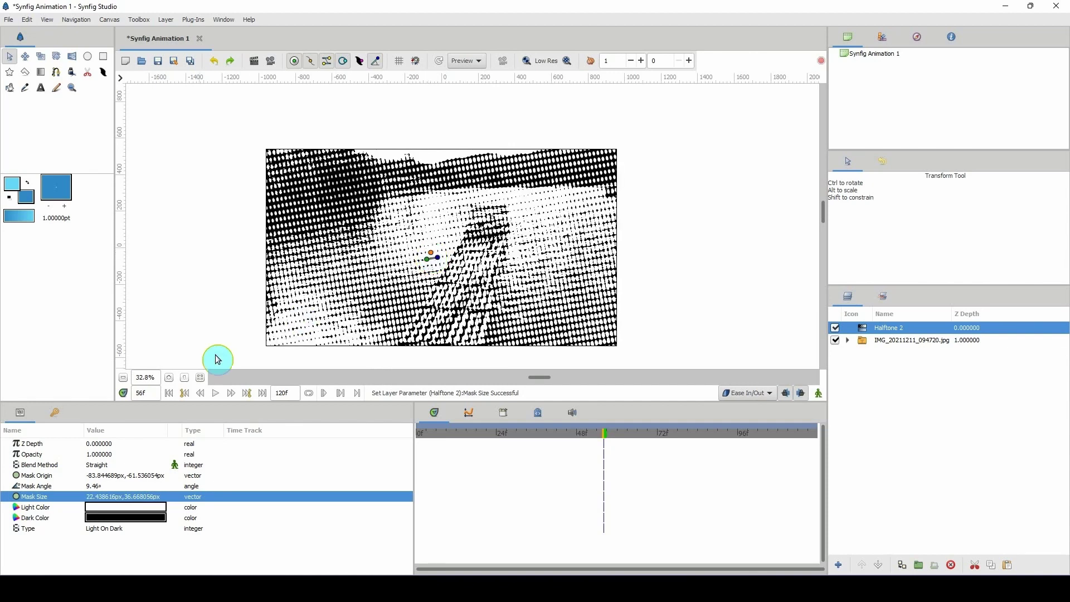
# Reduce the halftone mask size to about 7.4 × 7.8 px and check the fine dot pattern up close and over the whole frame.
pyautogui.scroll(3, 151, 374)
pyautogui.moveTo(345, 291); pyautogui.dragTo(429, 213)
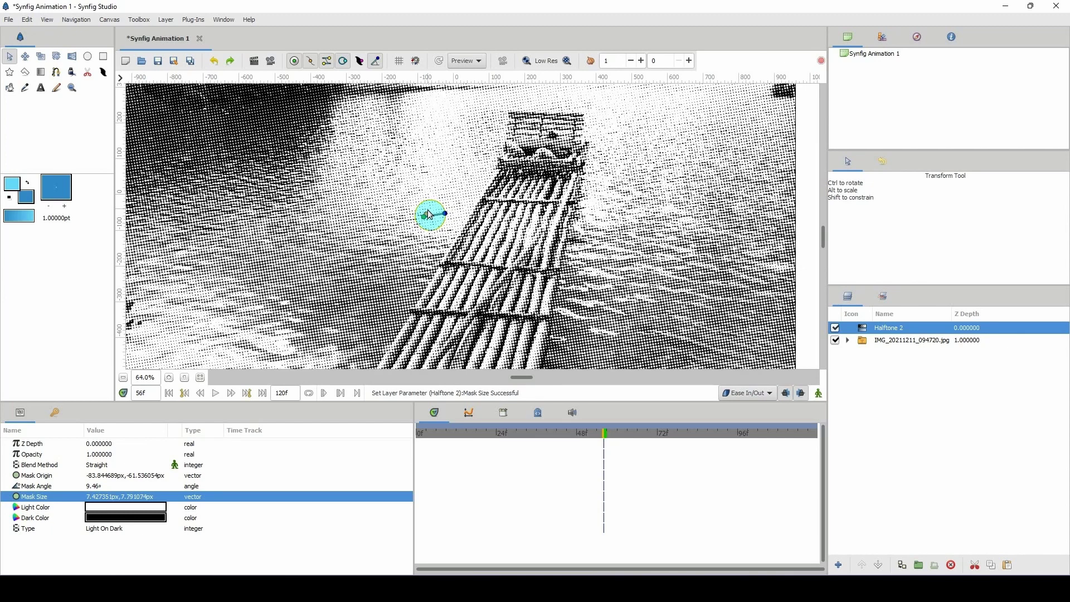
pyautogui.scroll(4, 148, 377)
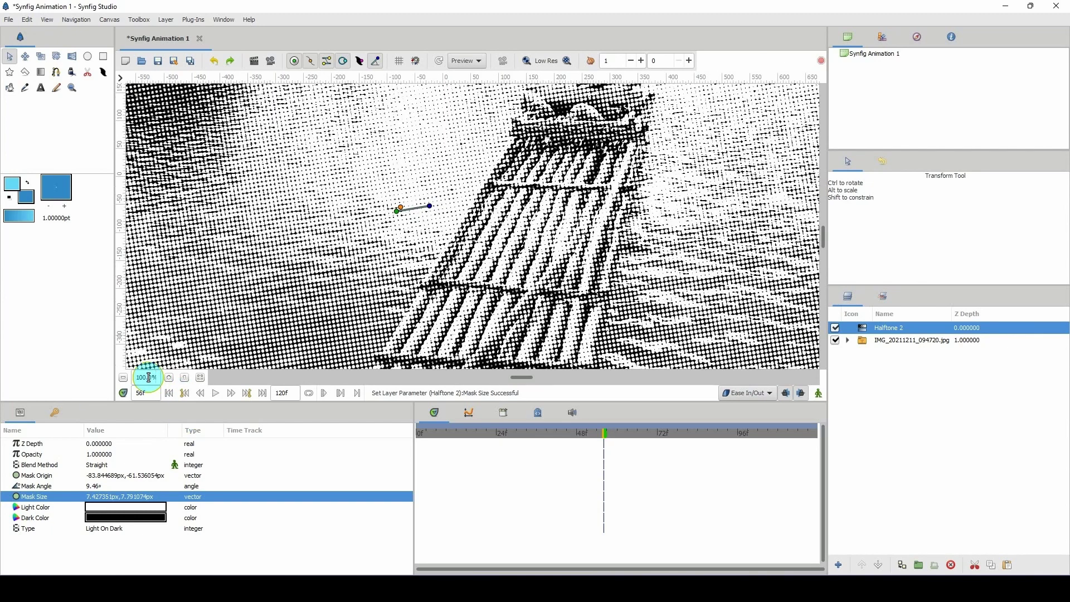
pyautogui.scroll(-6, 146, 377)
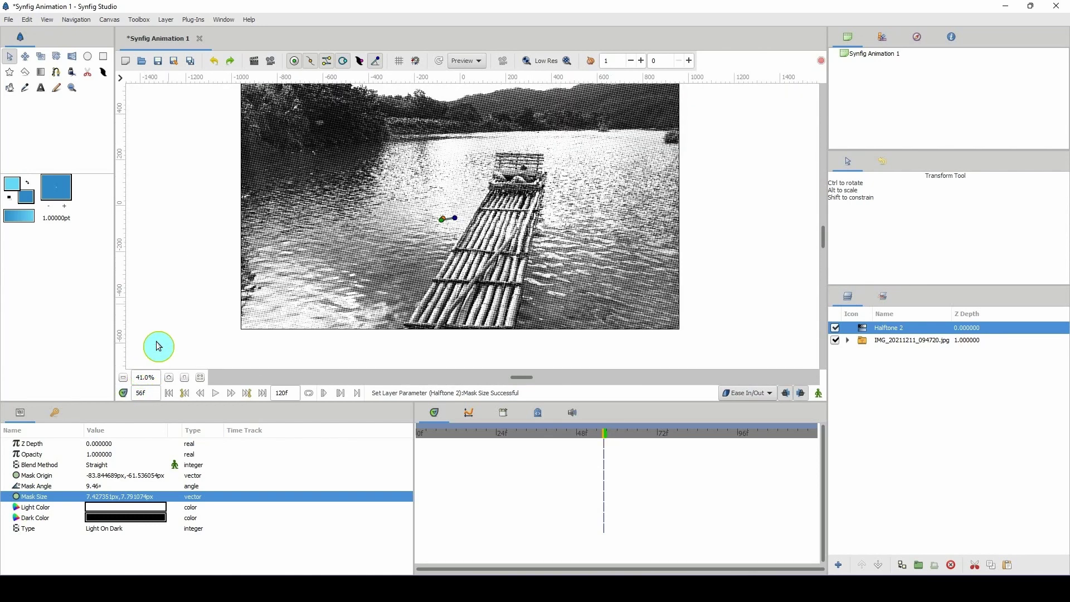
pyautogui.moveTo(295, 239); pyautogui.dragTo(278, 253)
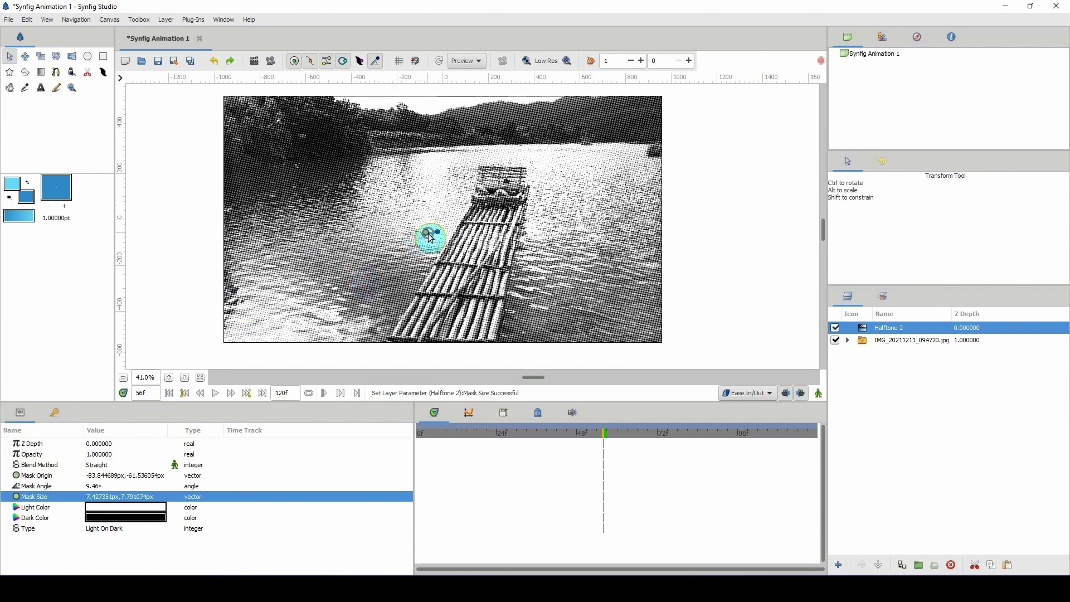
# Nudge the halftone mask size in small increments to about 9.9 × 10.2 px for slightly coarser dots.
pyautogui.press('Up')
pyautogui.press('Right')
pyautogui.press('Up')
pyautogui.press('Right')
pyautogui.press('Down')
pyautogui.press('Left')
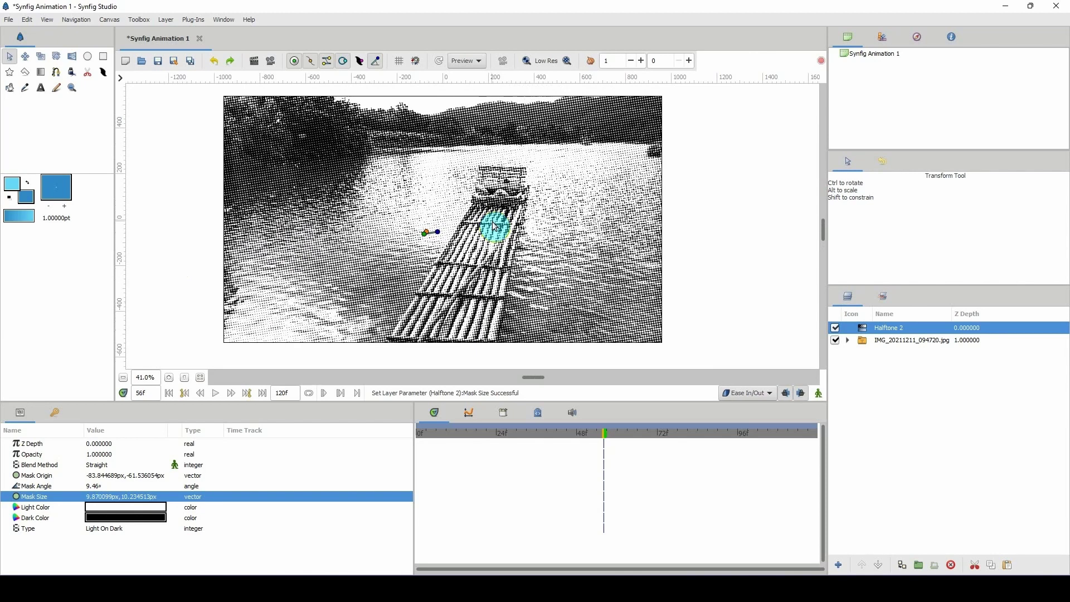
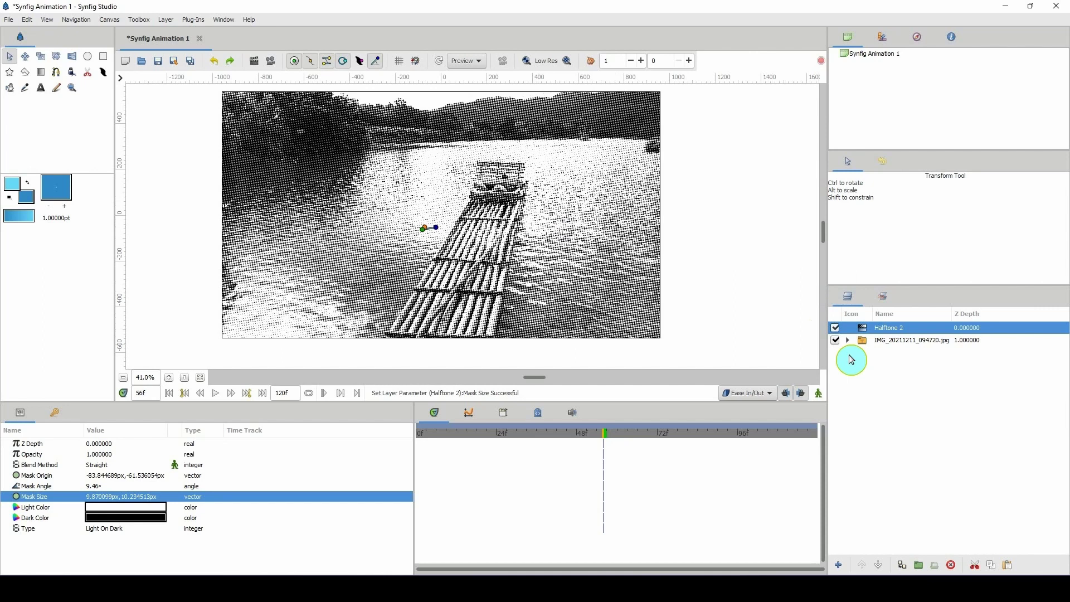
# Draw a large filled circle over the middle of the photo, centred near the canvas origin with a radius of about 642 px.
pyautogui.moveTo(359, 169); pyautogui.dragTo(354, 158)
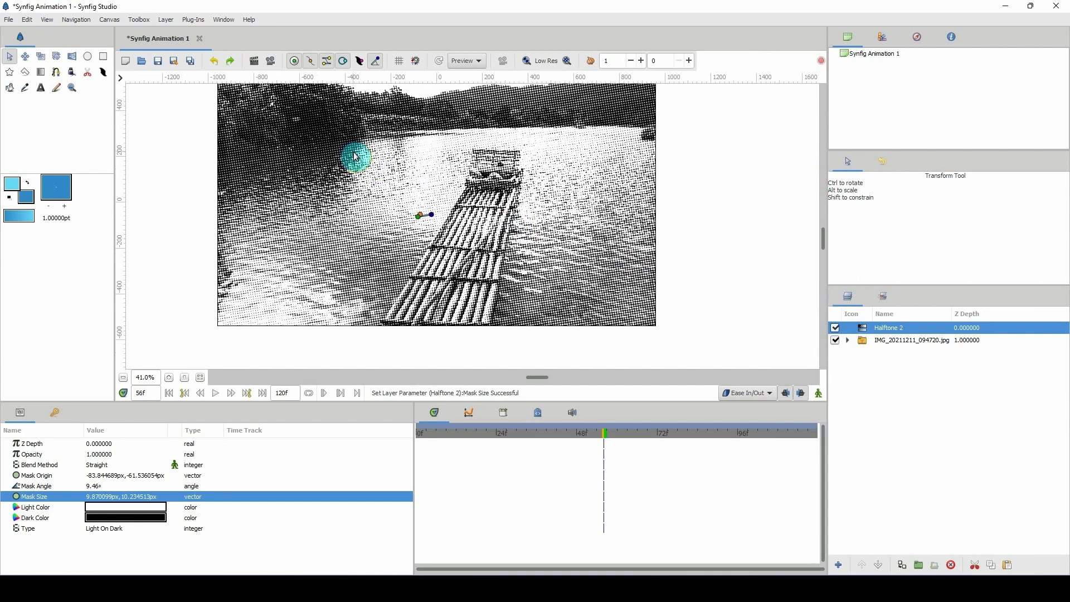
pyautogui.moveTo(403, 211); pyautogui.dragTo(402, 221)
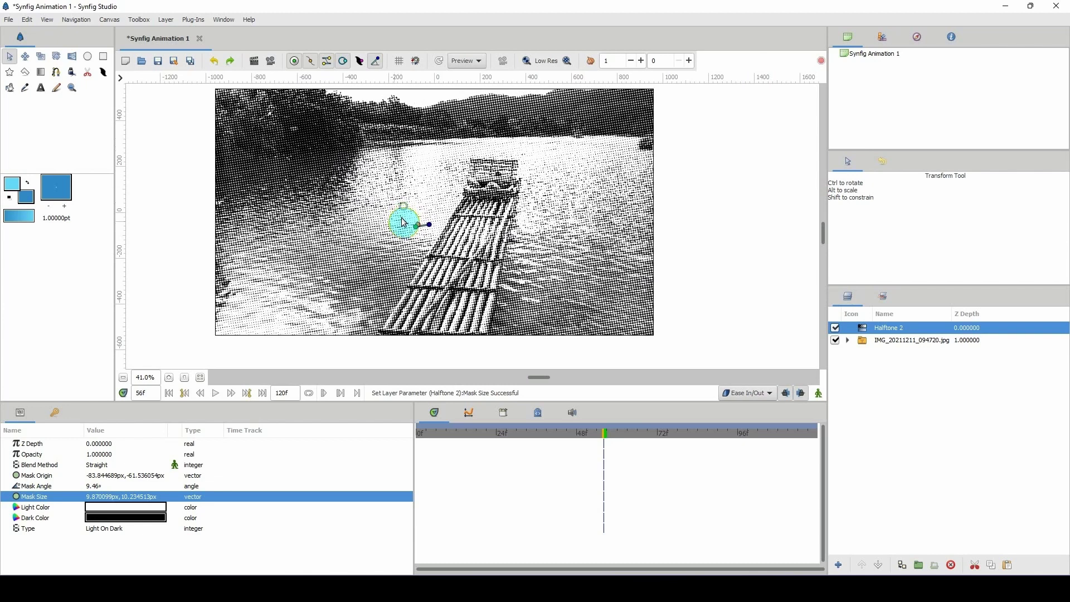
pyautogui.click(88, 57)
pyautogui.moveTo(429, 209); pyautogui.dragTo(567, 357)
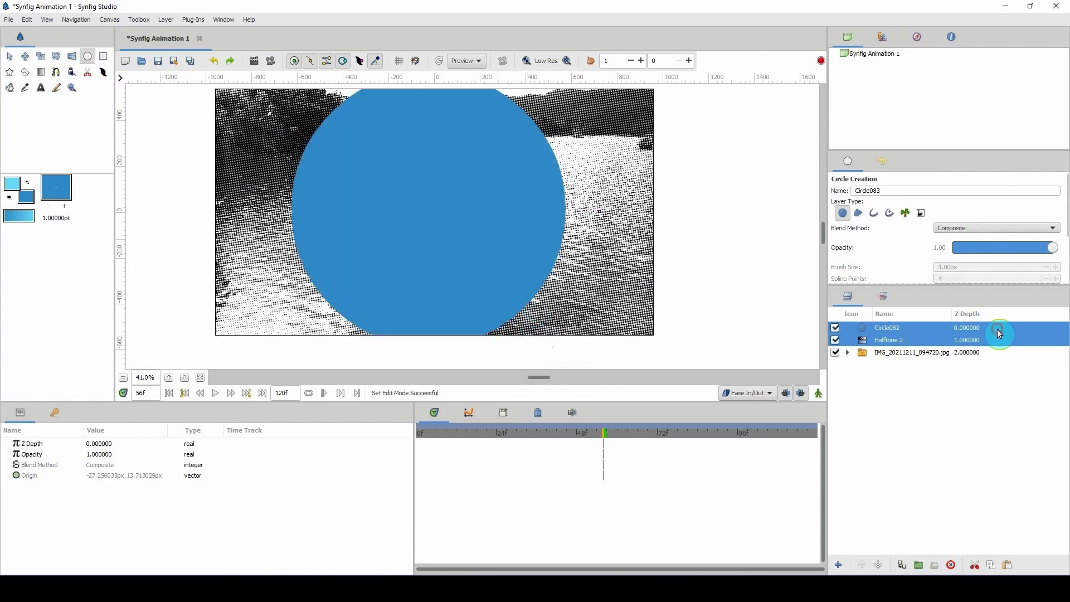
pyautogui.hotkey('alt', 'a')
pyautogui.moveTo(429, 212); pyautogui.dragTo(435, 212)
pyautogui.moveTo(571, 212)
pyautogui.mouseDown()
pyautogui.moveTo(526, 210)
pyautogui.moveTo(581, 222)
pyautogui.mouseUp()
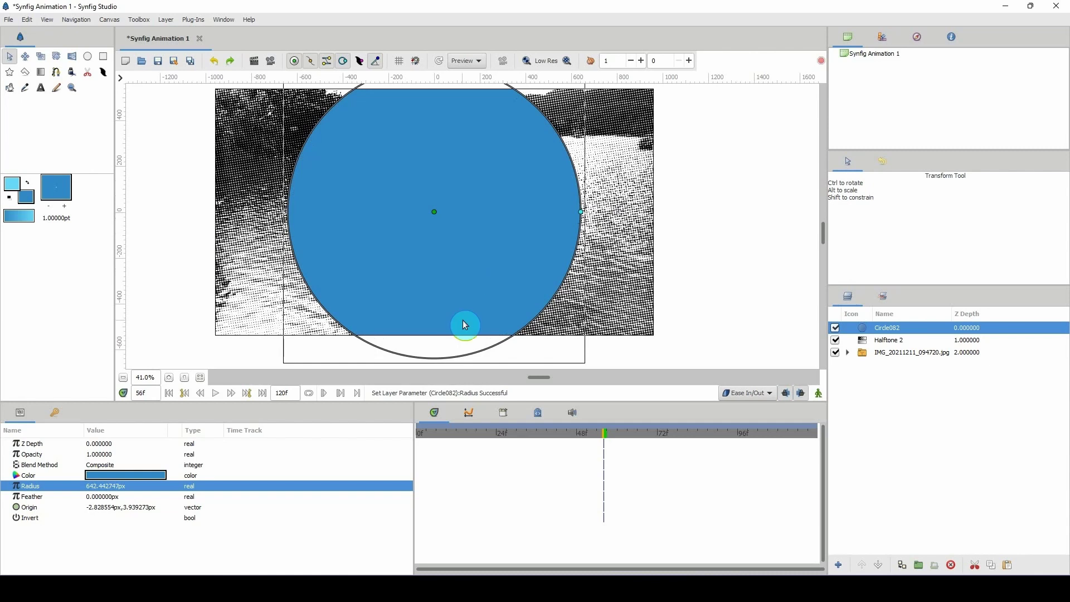
# Set the circle layer's blend method to Multiply and its opacity to 0.5.
pyautogui.click(106, 465)
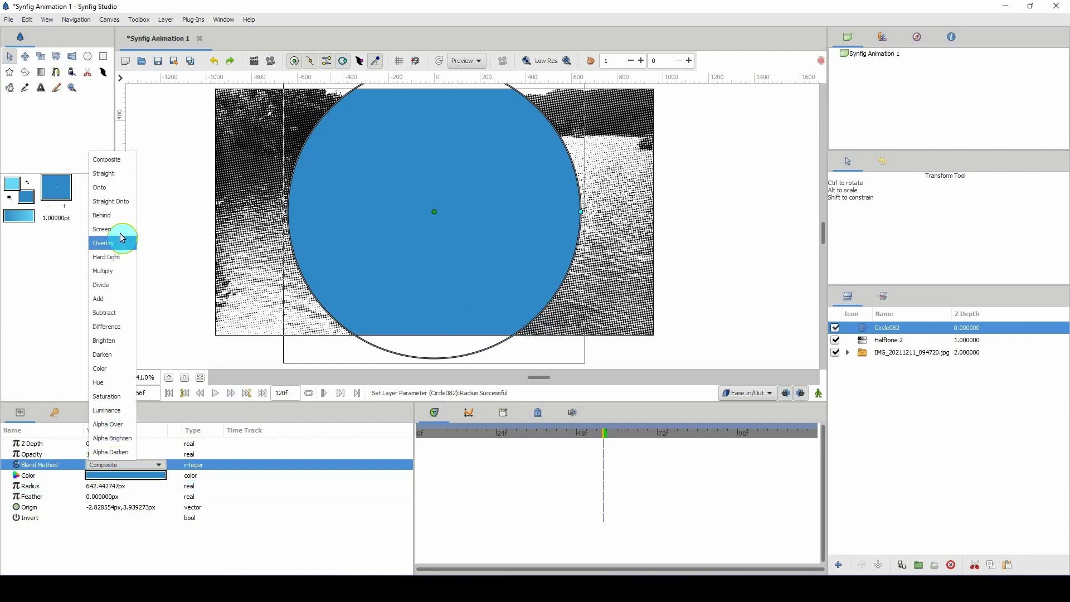
pyautogui.click(112, 271)
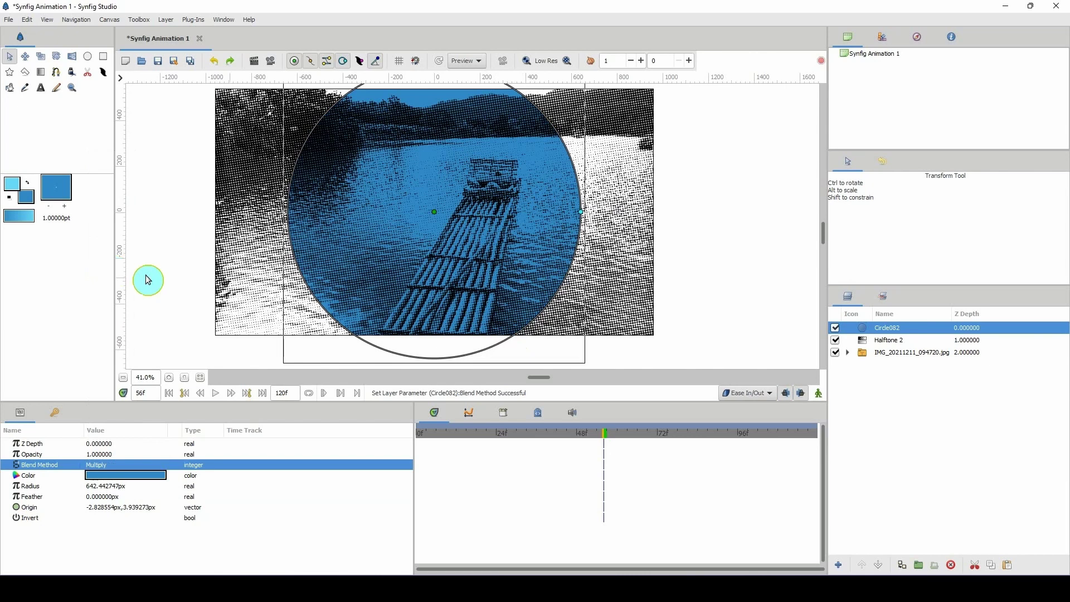
pyautogui.click(99, 454)
pyautogui.write('.5')
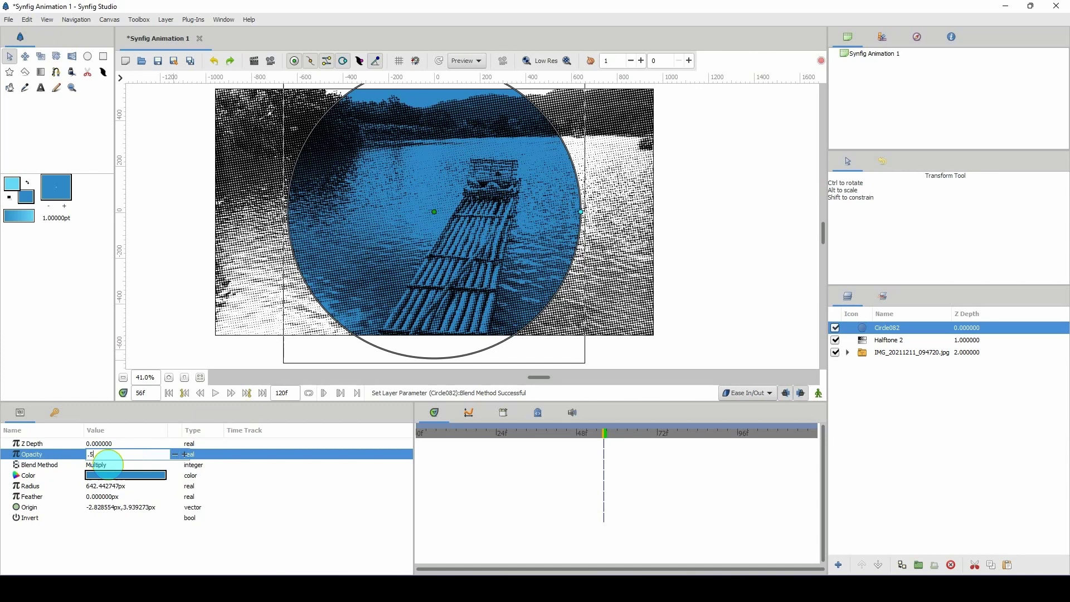
pyautogui.press('Return')
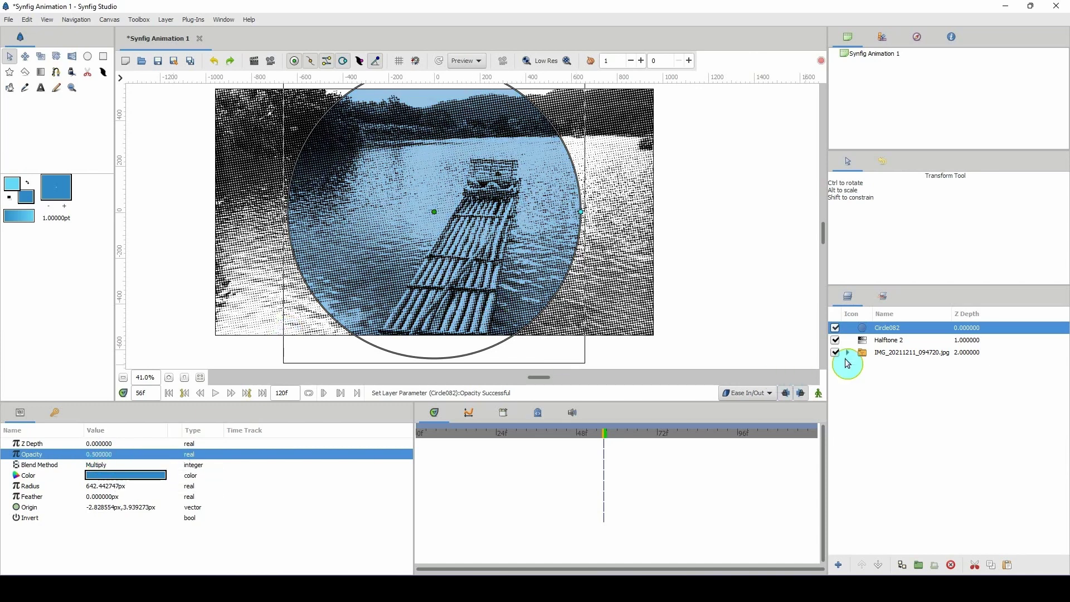
# Feather the edge of the circle layer by 200 px.
pyautogui.click(844, 341)
pyautogui.moveTo(493, 250); pyautogui.dragTo(508, 174)
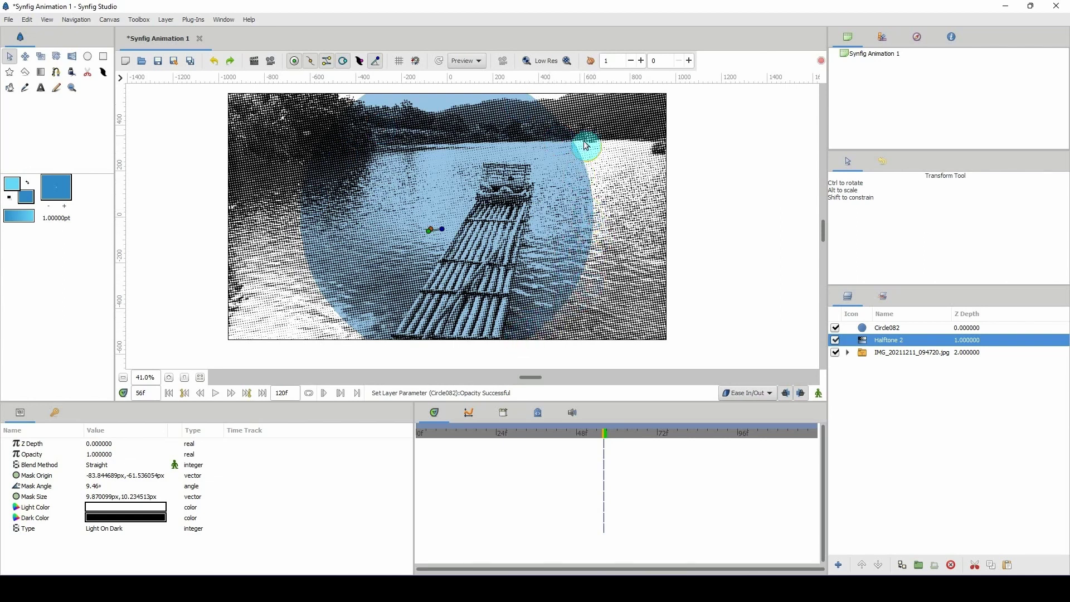
pyautogui.click(888, 348)
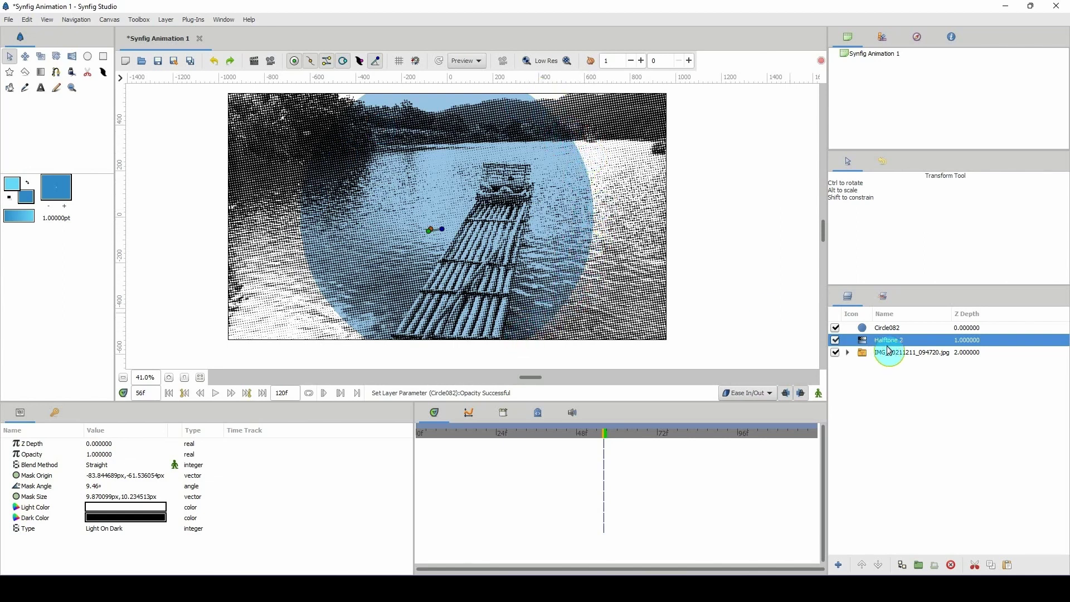
pyautogui.click(891, 330)
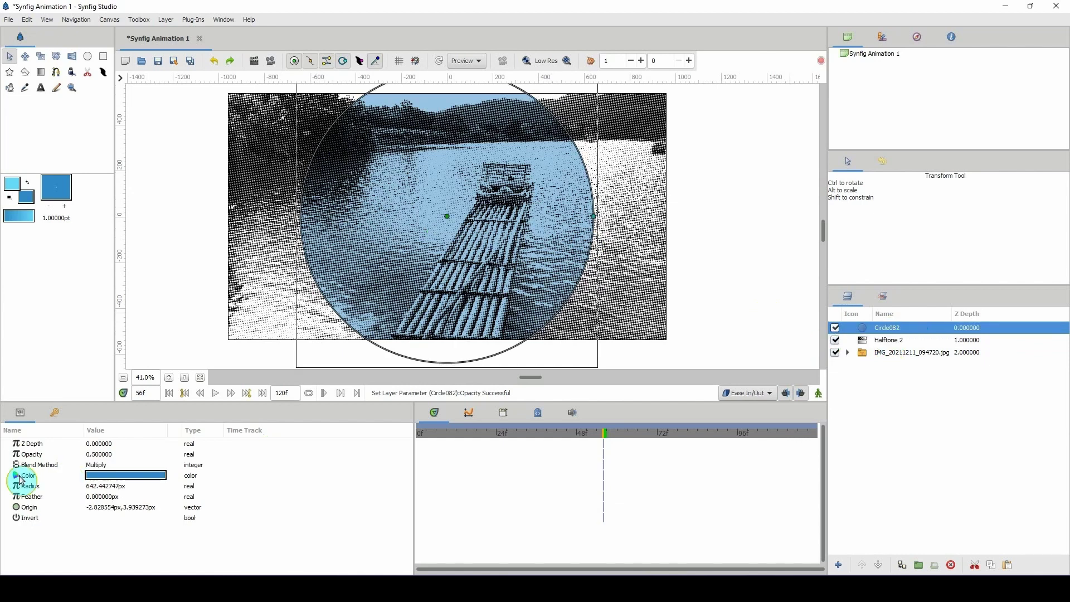
pyautogui.click(97, 496)
pyautogui.write('2')
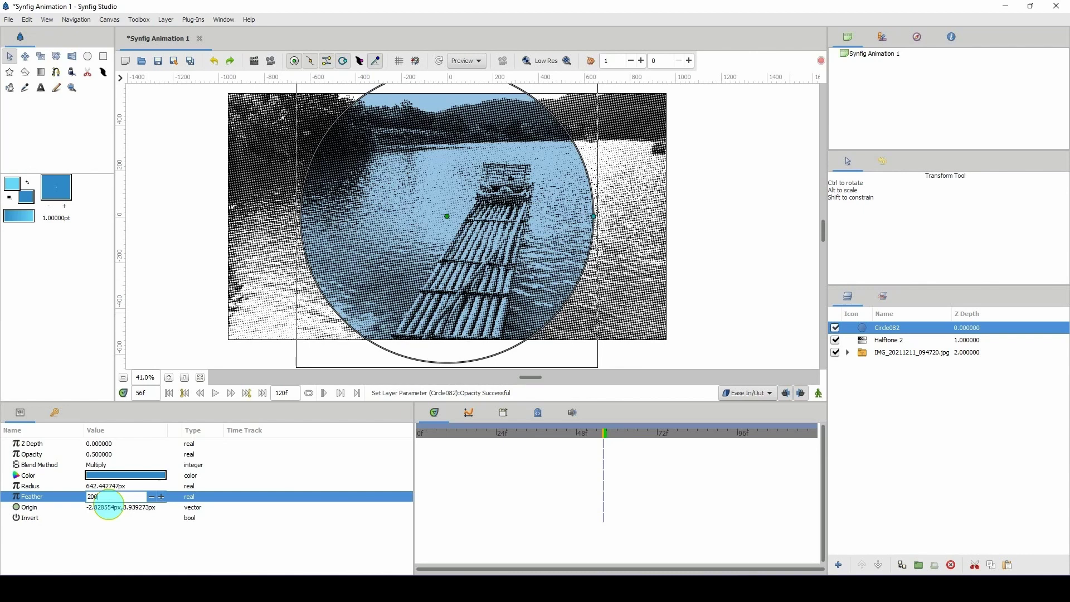
pyautogui.write('00')
pyautogui.press('Return')
# Invert the circle layer so its blue tint covers the area outside the circle, and check the whole frame.
pyautogui.click(883, 352)
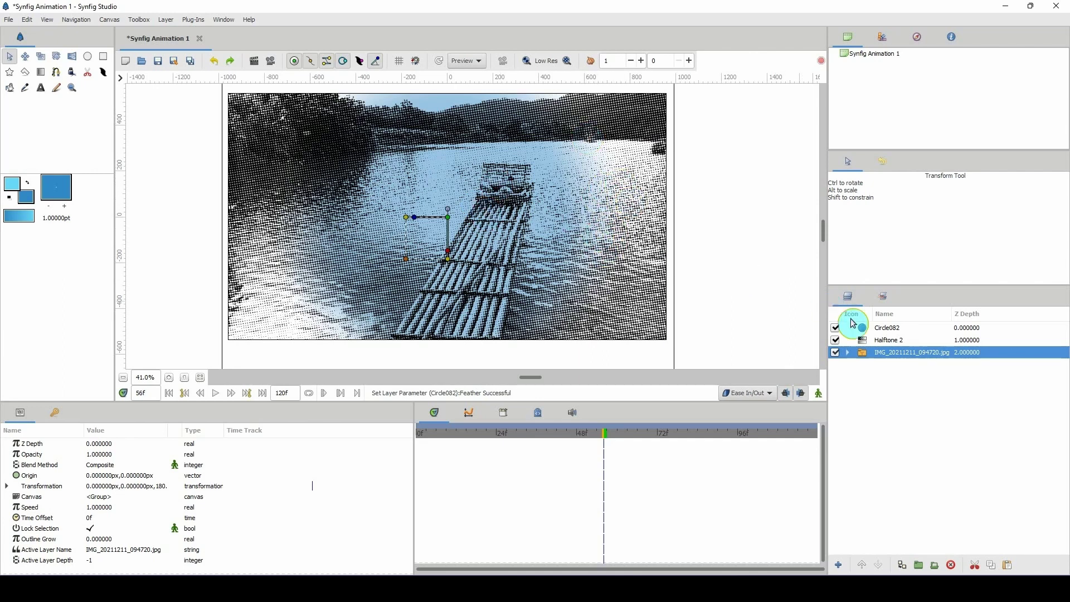
pyautogui.click(888, 327)
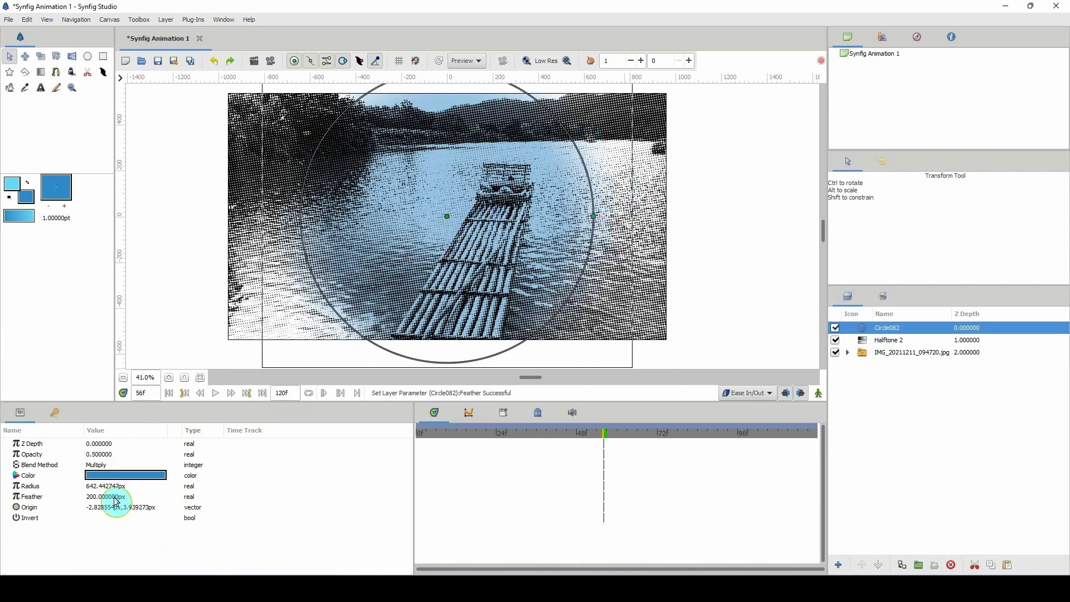
pyautogui.click(89, 517)
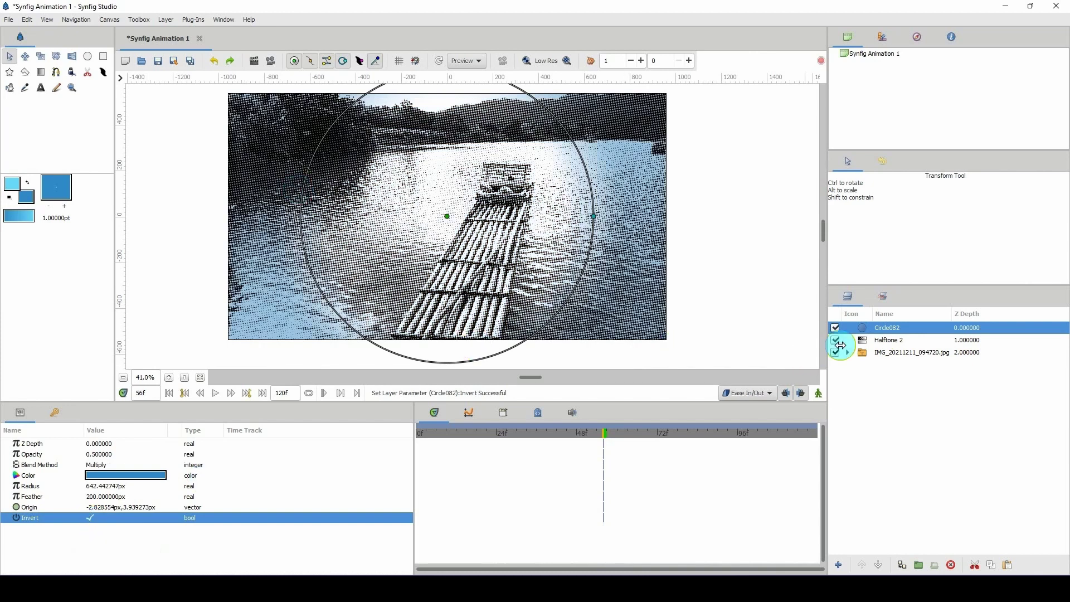
pyautogui.click(888, 352)
pyautogui.moveTo(552, 257); pyautogui.dragTo(555, 263)
pyautogui.moveTo(519, 225); pyautogui.dragTo(525, 213)
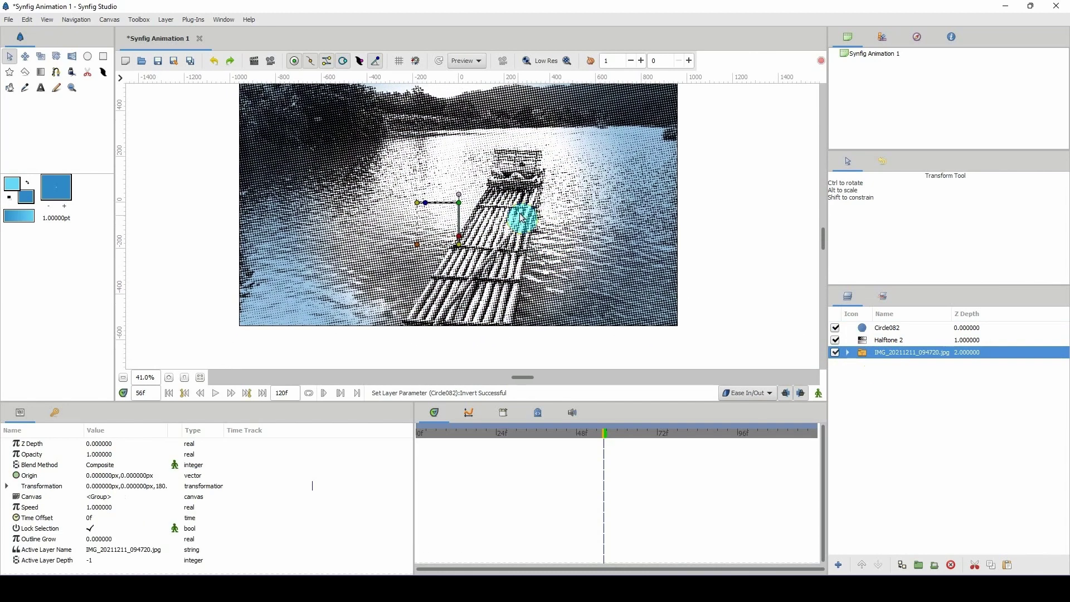
# Change the Halftone 2 layer's light color to a strong yellow, about #F5DB49.
pyautogui.click(879, 341)
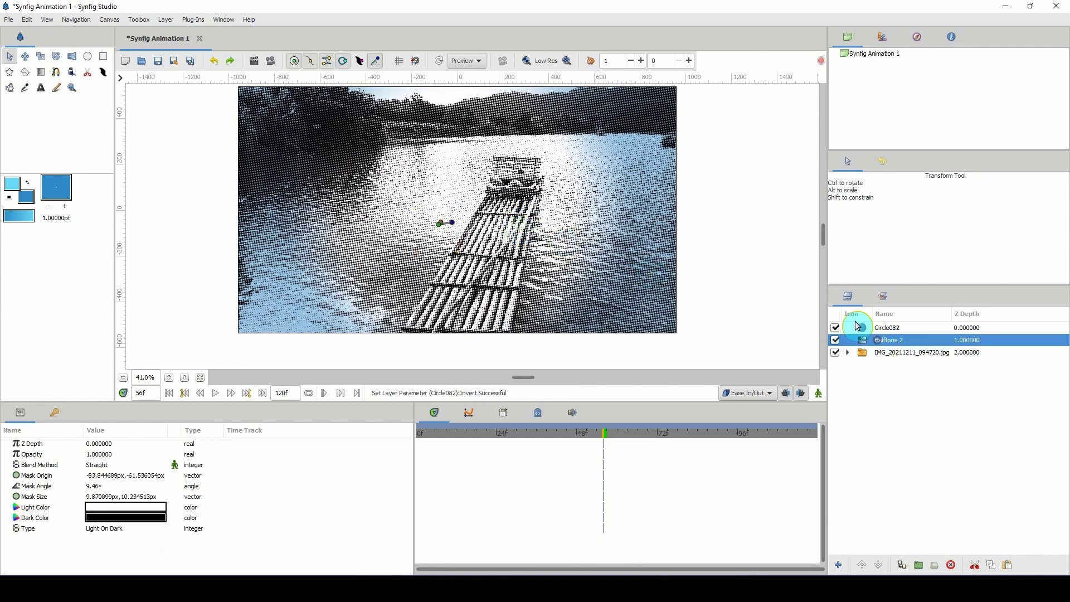
pyautogui.click(43, 507)
pyautogui.click(36, 517)
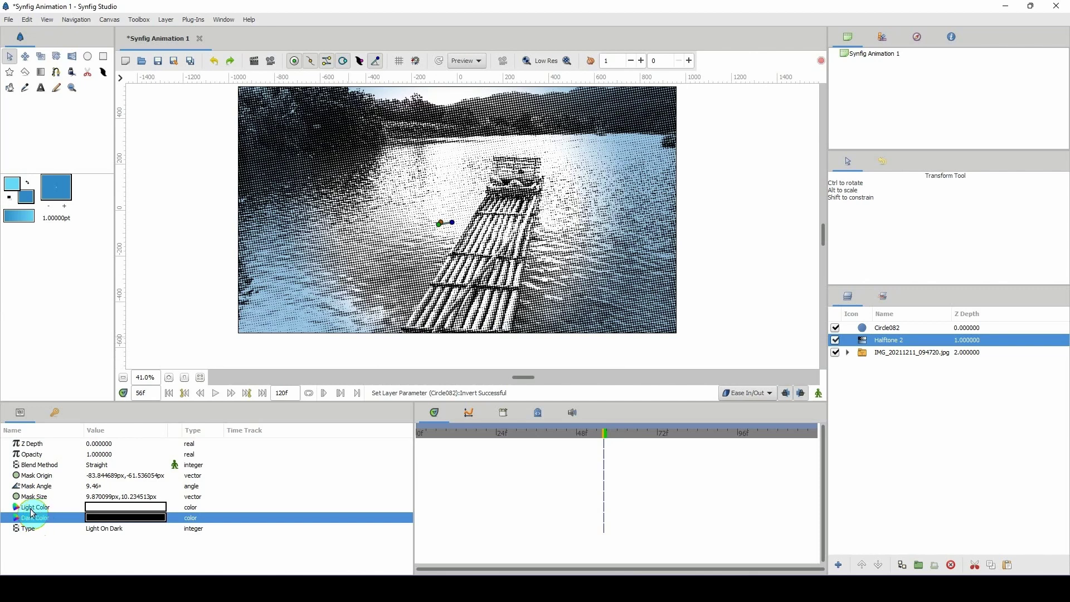
pyautogui.click(32, 508)
pyautogui.click(40, 518)
pyautogui.click(39, 509)
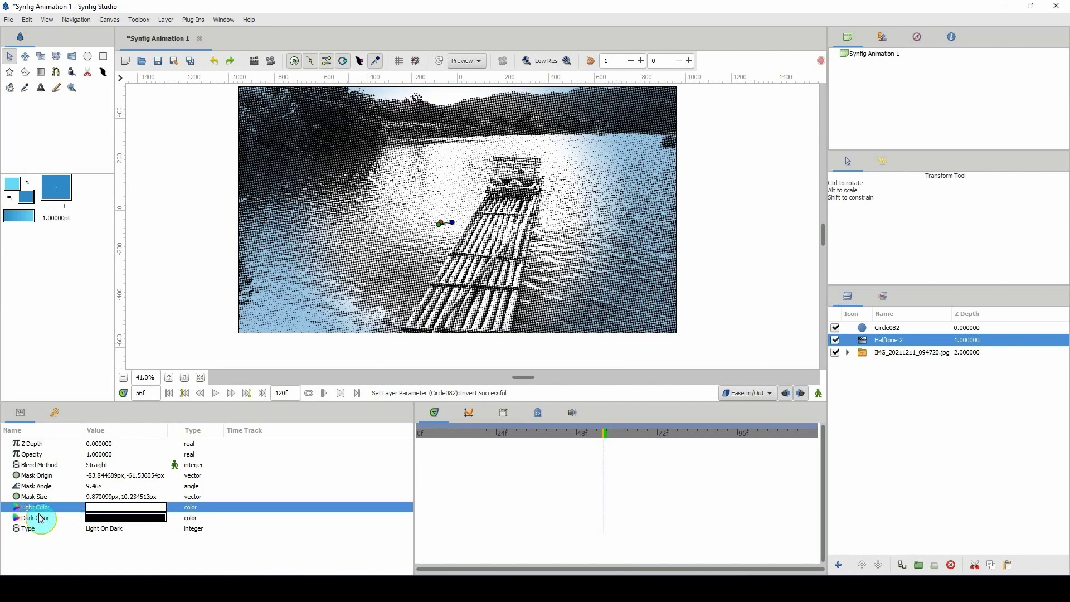
pyautogui.click(39, 520)
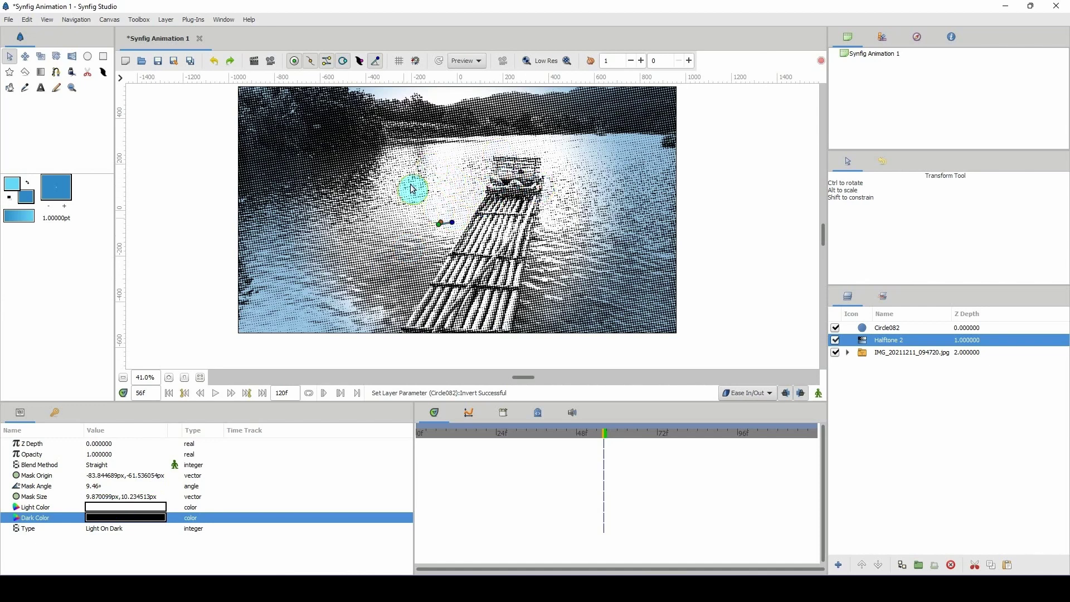
pyautogui.doubleClick(122, 507)
pyautogui.moveTo(460, 215); pyautogui.dragTo(769, 219)
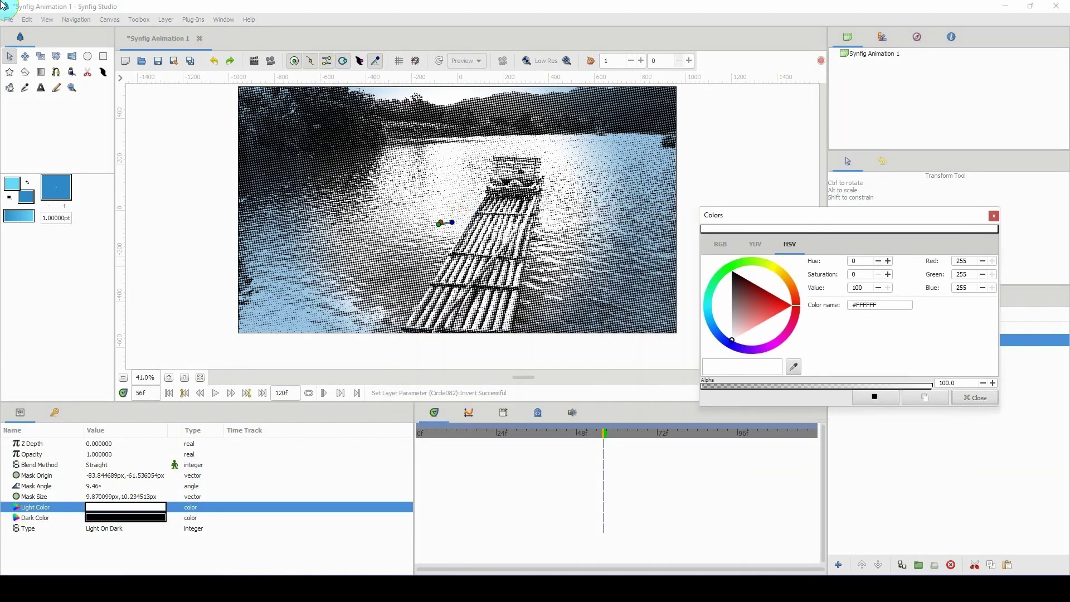
pyautogui.click(741, 296)
pyautogui.click(772, 268)
pyautogui.moveTo(773, 269); pyautogui.dragTo(765, 265)
pyautogui.click(765, 286)
pyautogui.click(776, 275)
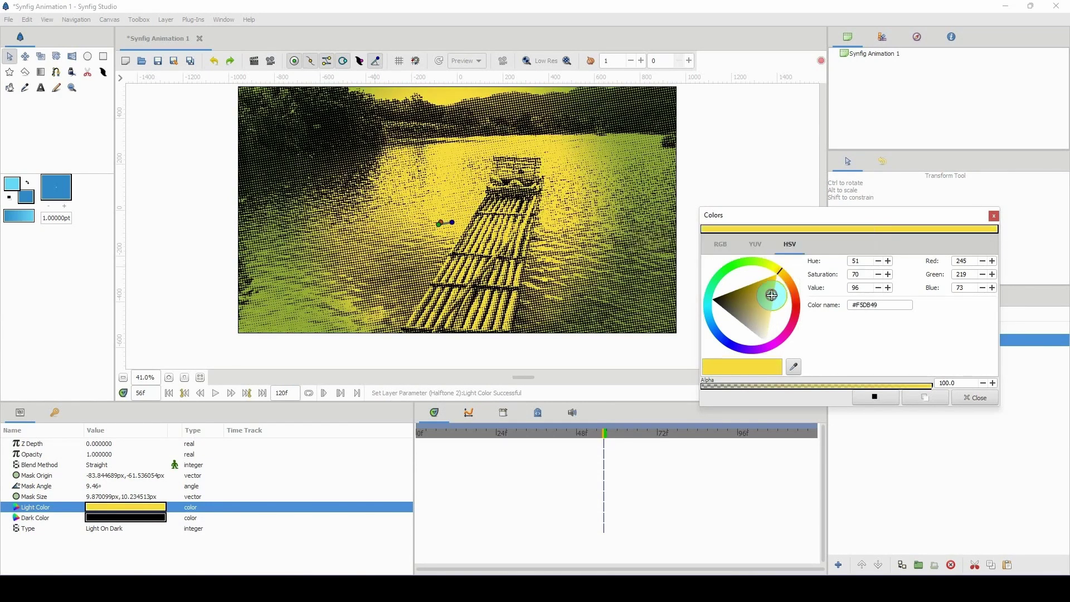
# Soften the halftone's light color to a pale yellow, about #FFF995, and close the color dialog.
pyautogui.click(770, 312)
pyautogui.click(767, 314)
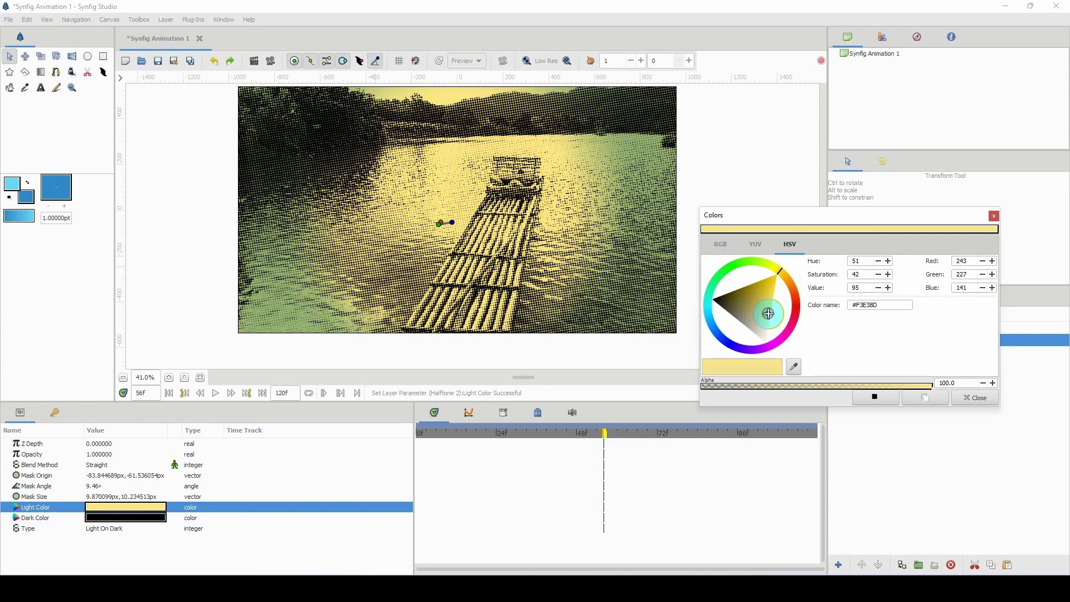
pyautogui.click(768, 315)
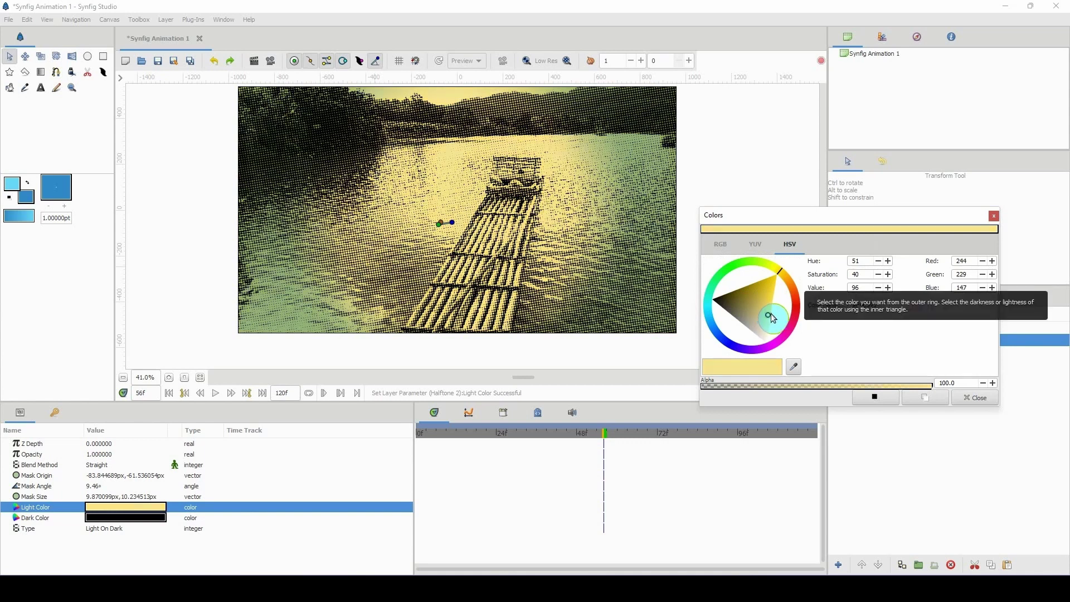
pyautogui.click(771, 315)
pyautogui.click(767, 264)
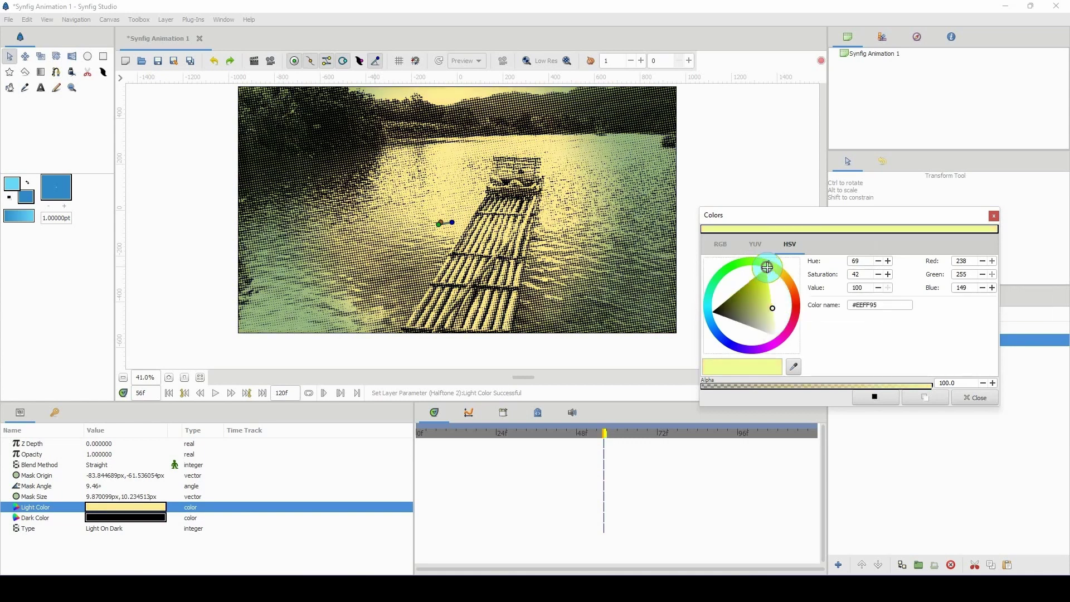
pyautogui.click(771, 267)
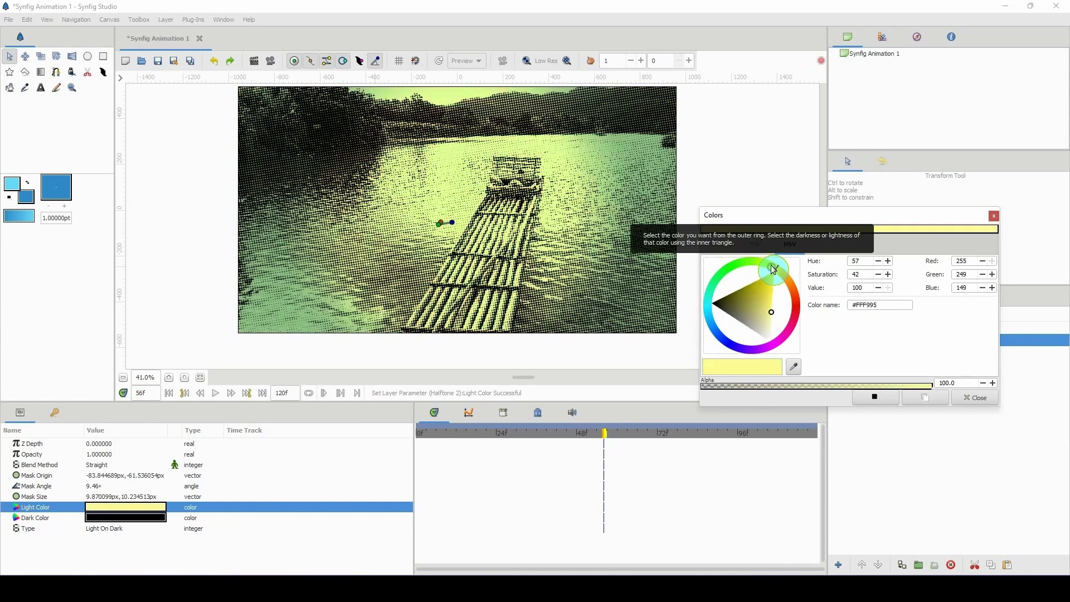
pyautogui.click(974, 397)
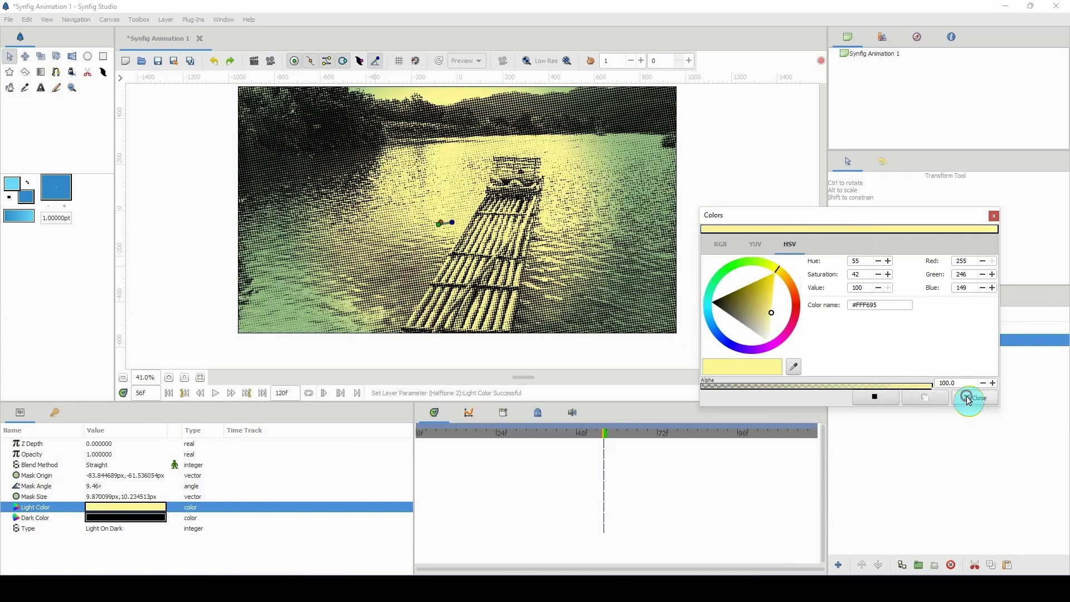
# Change the halftone's dark color to a dark red, #521919.
pyautogui.doubleClick(117, 523)
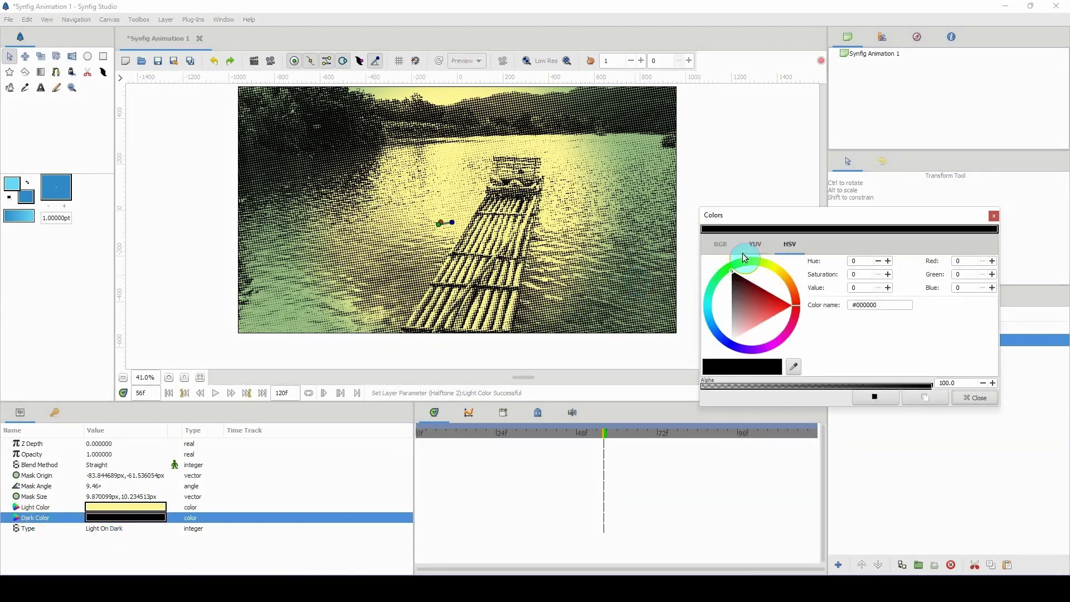
pyautogui.moveTo(727, 218); pyautogui.dragTo(779, 220)
pyautogui.click(796, 286)
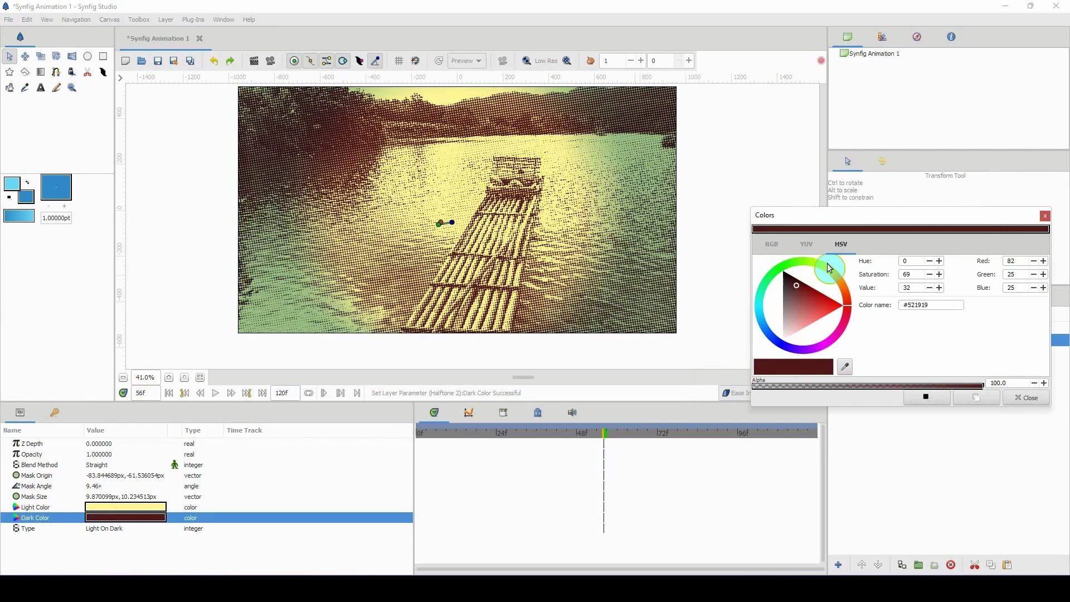
# Try a golden yellow around #D8C42B as the halftone's dark color.
pyautogui.click(829, 270)
pyautogui.moveTo(826, 272); pyautogui.dragTo(830, 269)
pyautogui.click(815, 292)
pyautogui.click(815, 286)
pyautogui.click(815, 291)
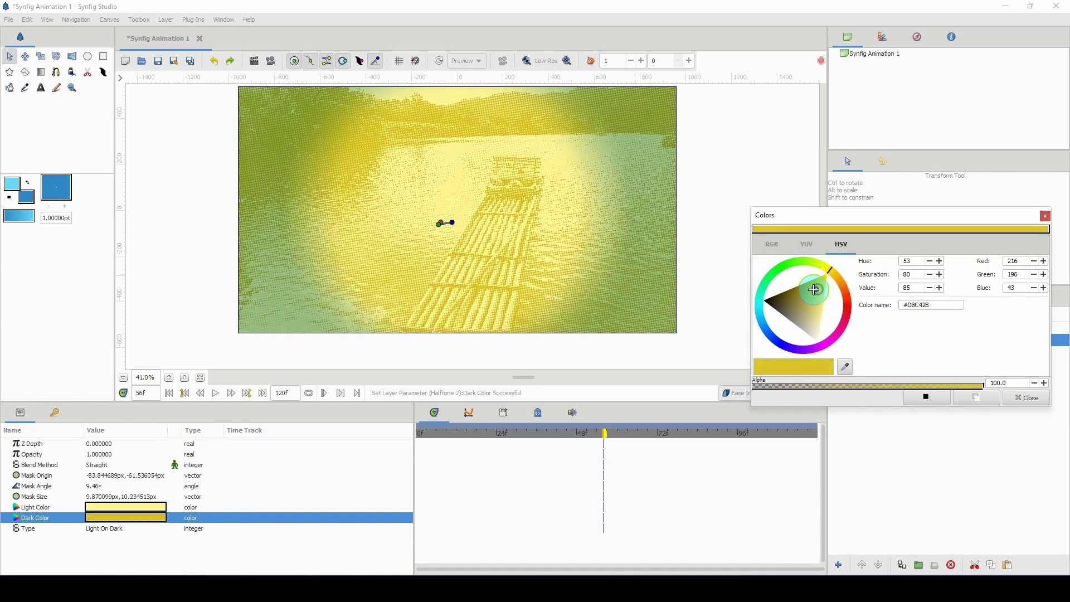
pyautogui.click(811, 287)
# Set the halftone's dark color to a very dark brown, #362604, and close the color dialog.
pyautogui.click(837, 275)
pyautogui.moveTo(825, 288)
pyautogui.mouseDown()
pyautogui.moveTo(812, 303)
pyautogui.moveTo(787, 296)
pyautogui.mouseUp()
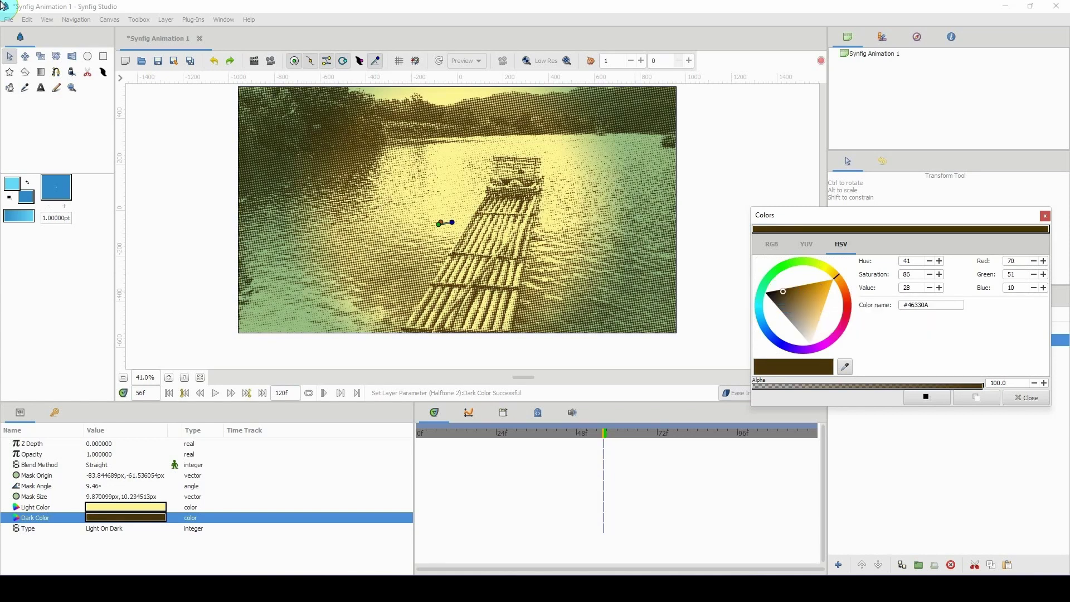
pyautogui.click(828, 270)
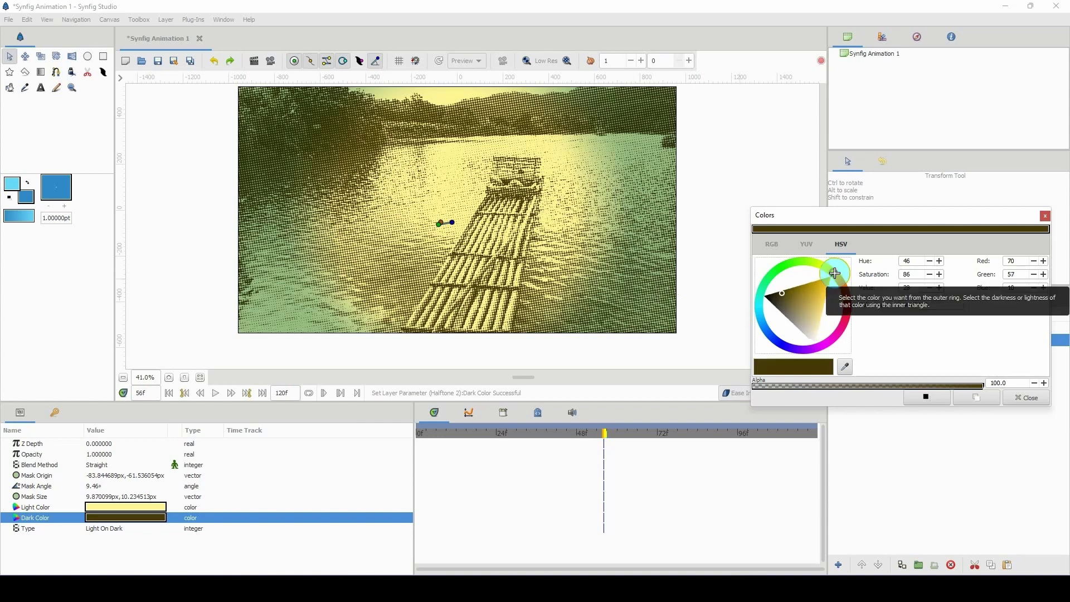
pyautogui.click(834, 276)
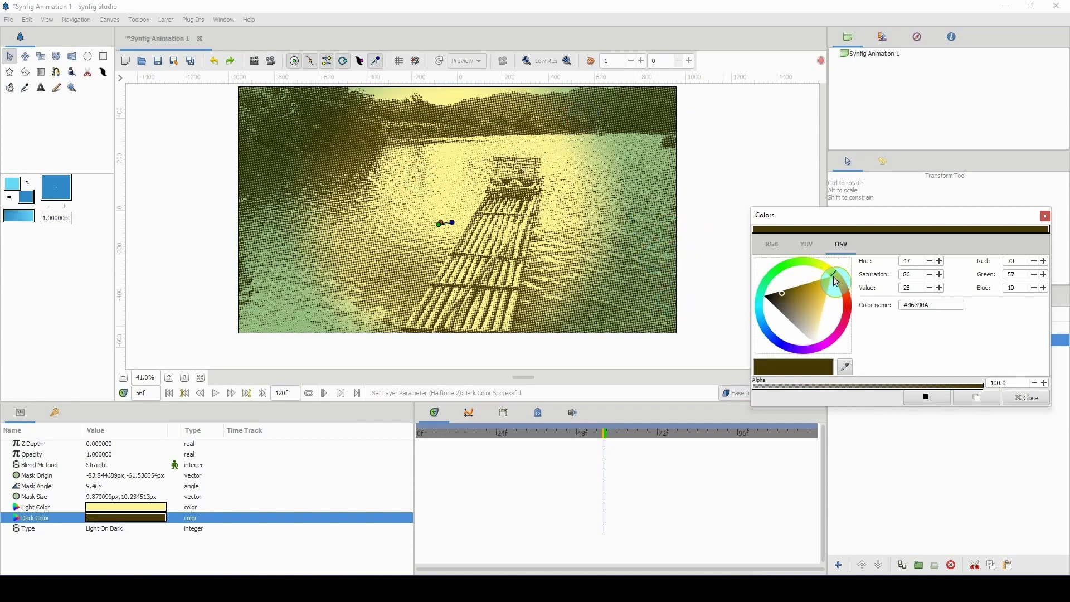
pyautogui.moveTo(835, 278); pyautogui.dragTo(779, 291)
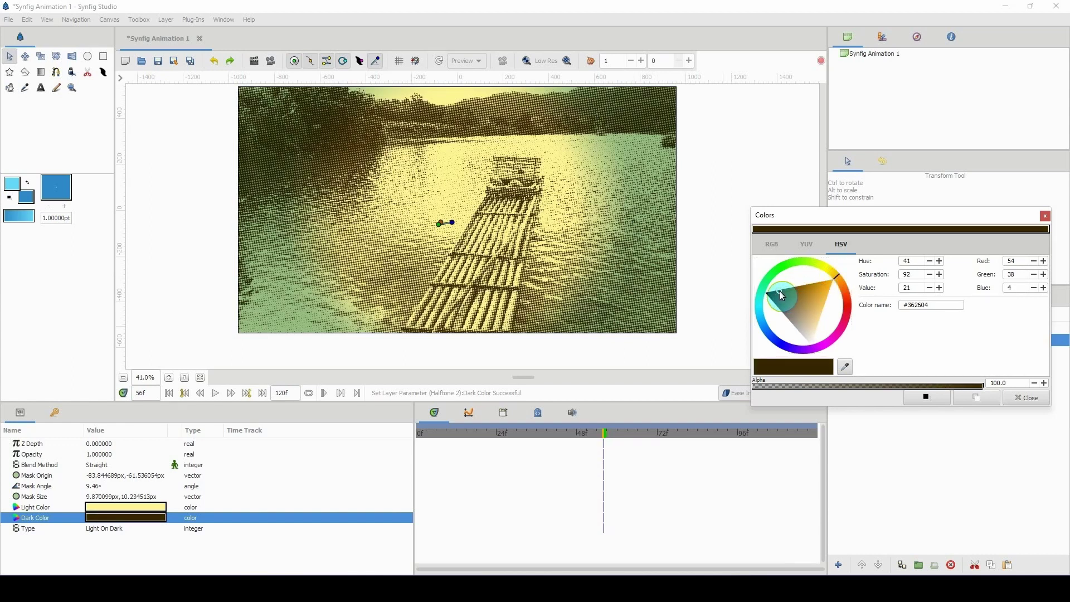
pyautogui.click(1018, 400)
# Sample the halftone's pale yellow, about #FFF695, from the canvas as the vignette circle's color.
pyautogui.click(889, 329)
pyautogui.doubleClick(115, 475)
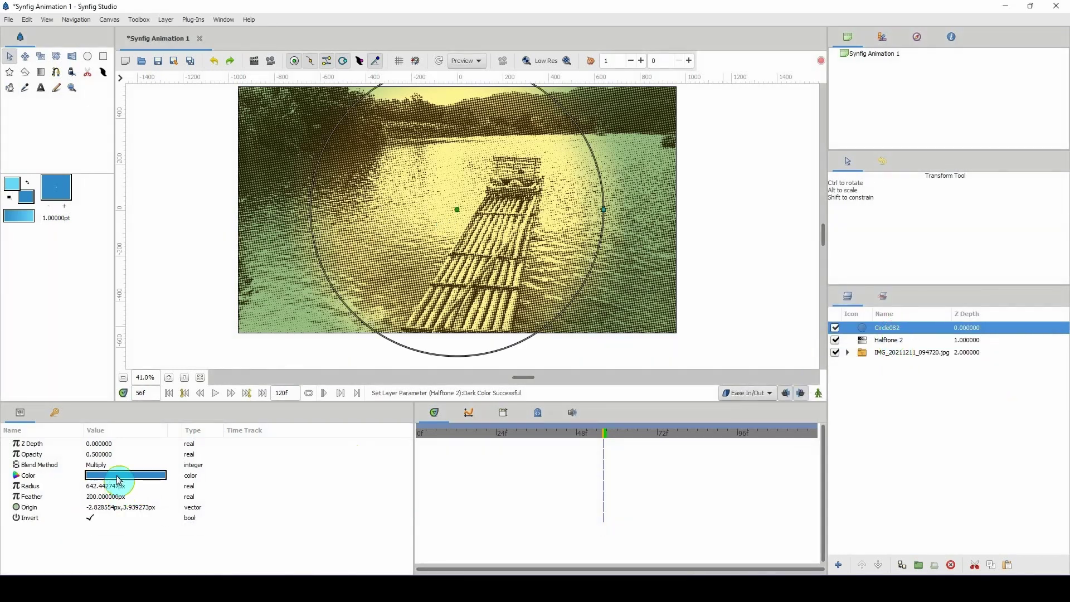
pyautogui.click(845, 366)
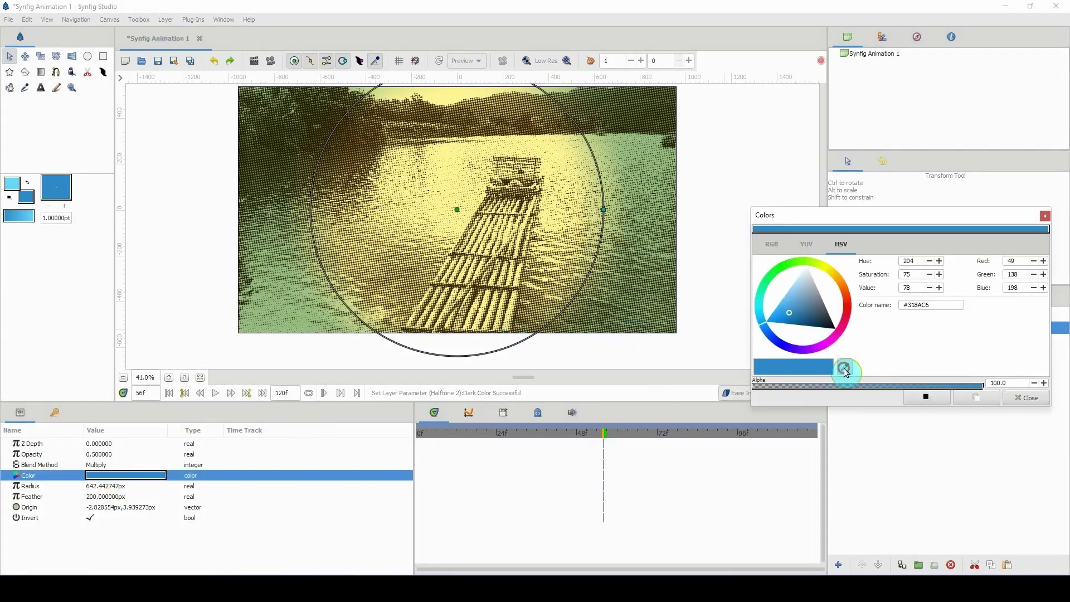
pyautogui.click(444, 194)
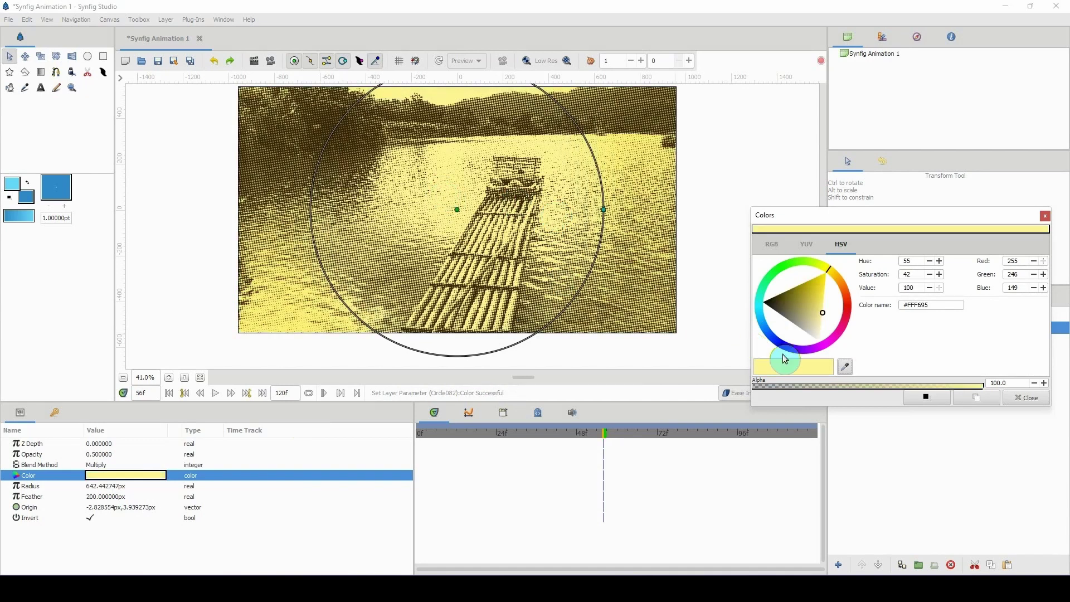
# Darken the vignette circle's color to a muted golden brown, #B49946, and close the color dialog.
pyautogui.click(830, 276)
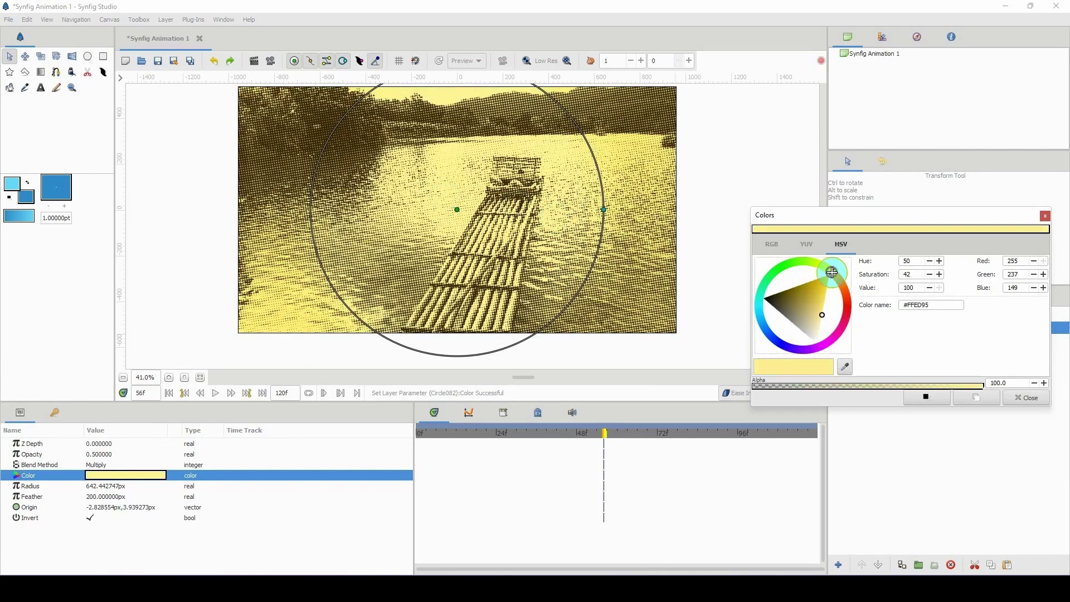
pyautogui.click(815, 311)
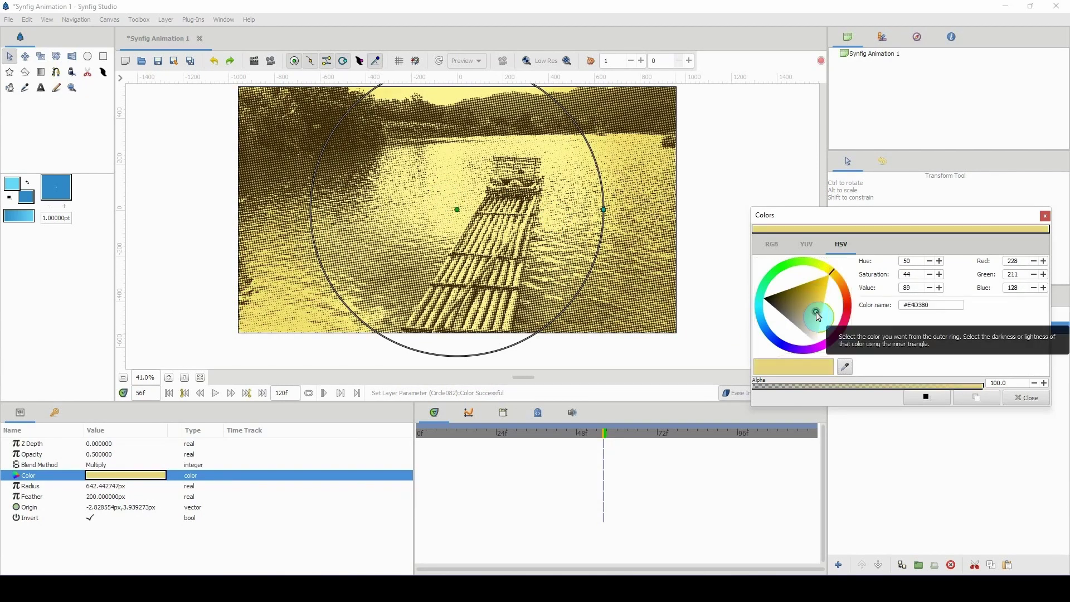
pyautogui.moveTo(815, 311); pyautogui.dragTo(811, 307)
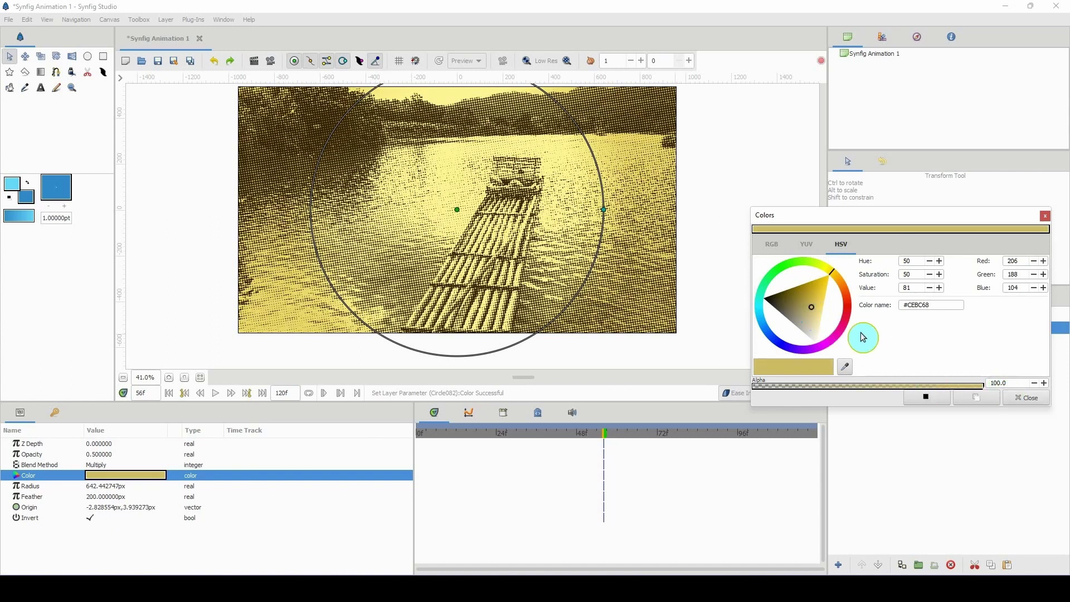
pyautogui.click(808, 303)
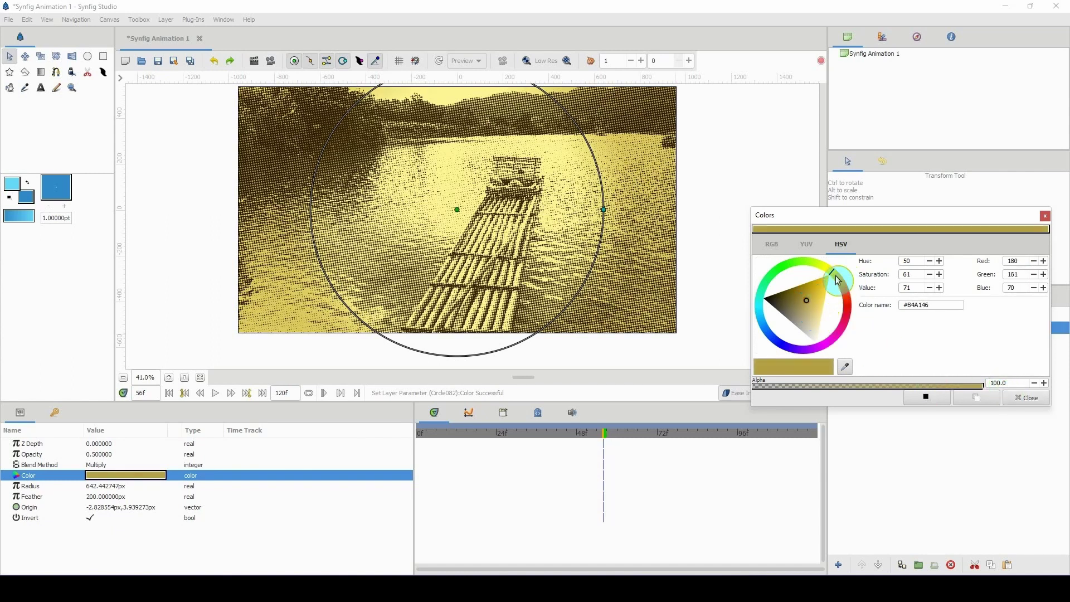
pyautogui.moveTo(836, 281); pyautogui.dragTo(833, 274)
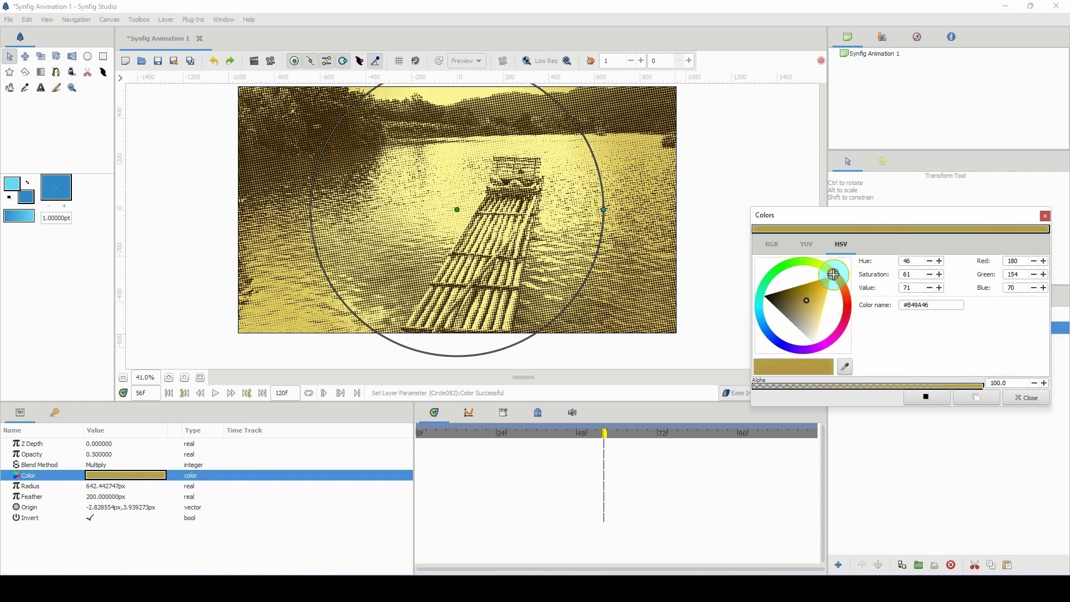
pyautogui.click(1025, 396)
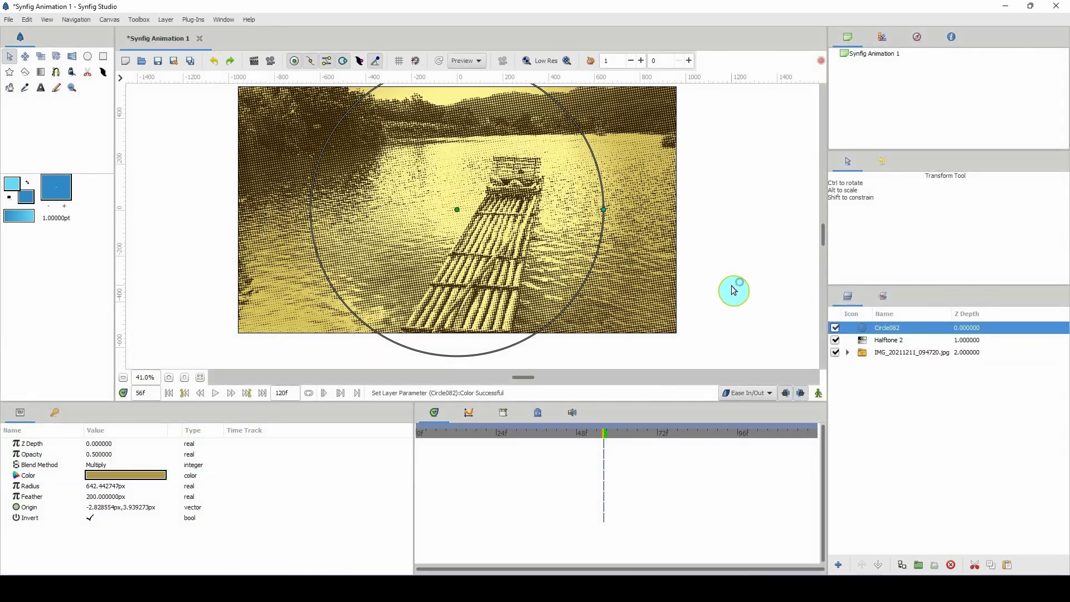
# Put the photo layer IMG_20211211_094720.jpg into a new group.
pyautogui.click(853, 352)
pyautogui.click(761, 295)
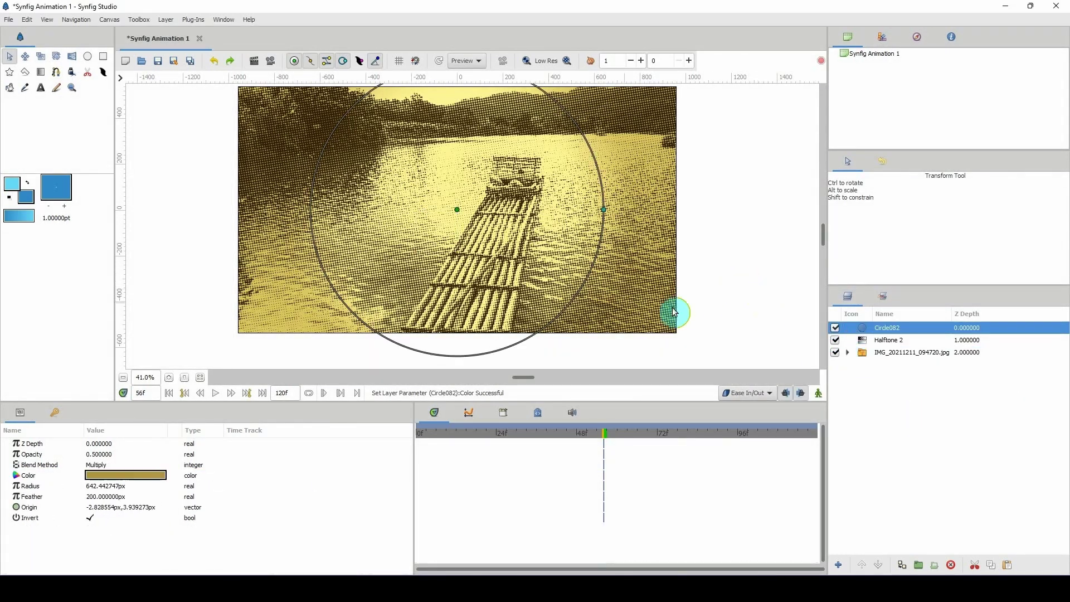
pyautogui.click(852, 352)
pyautogui.moveTo(730, 289); pyautogui.dragTo(698, 276)
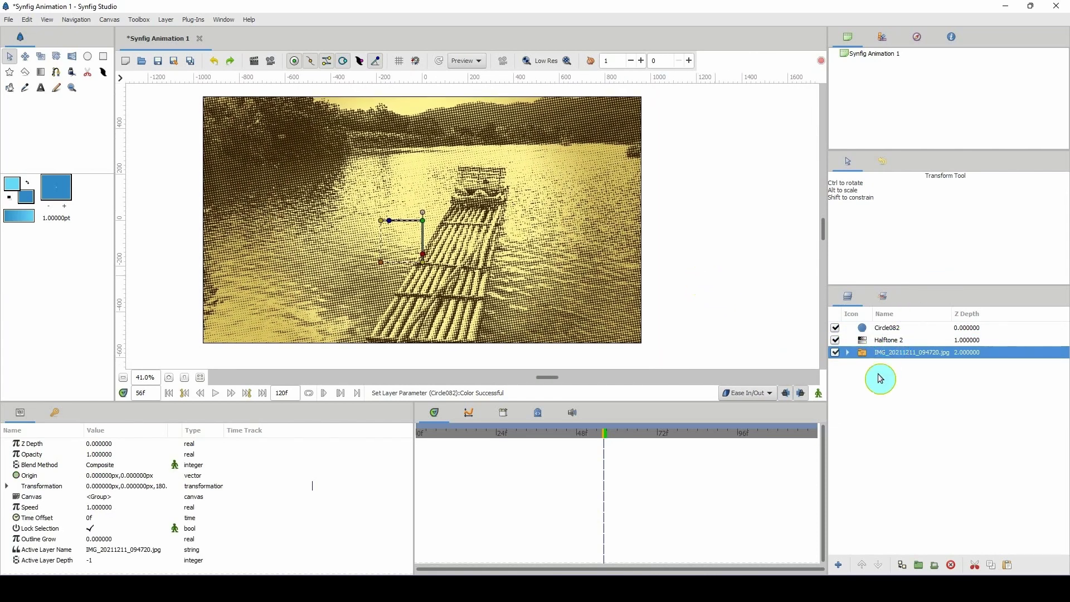
pyautogui.click(918, 564)
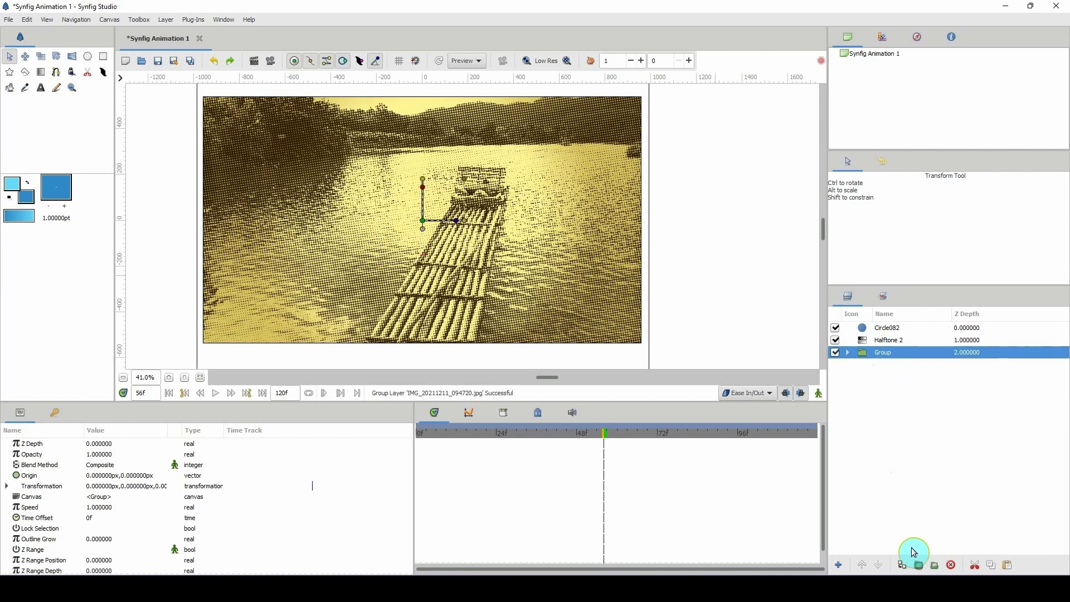
# Move the Halftone 2 and Circle082 layers into the new group above the photo.
pyautogui.click(875, 343)
pyautogui.moveTo(875, 343); pyautogui.dragTo(866, 351)
pyautogui.click(867, 329)
pyautogui.click(847, 328)
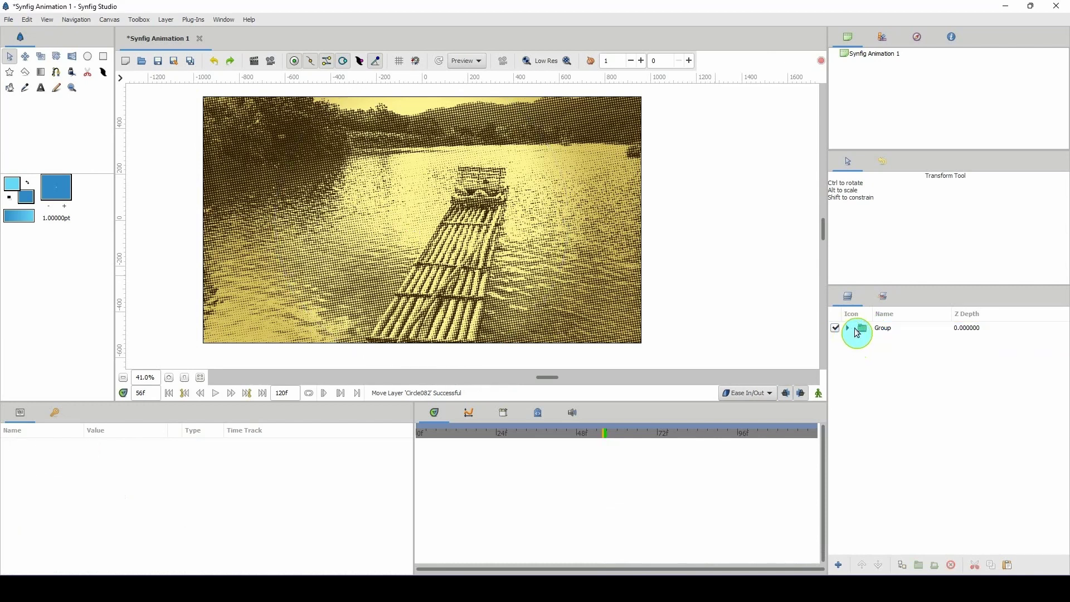
# Duplicate the photo layer IMG_20211211_094720.jpg inside the group.
pyautogui.click(876, 335)
pyautogui.click(847, 329)
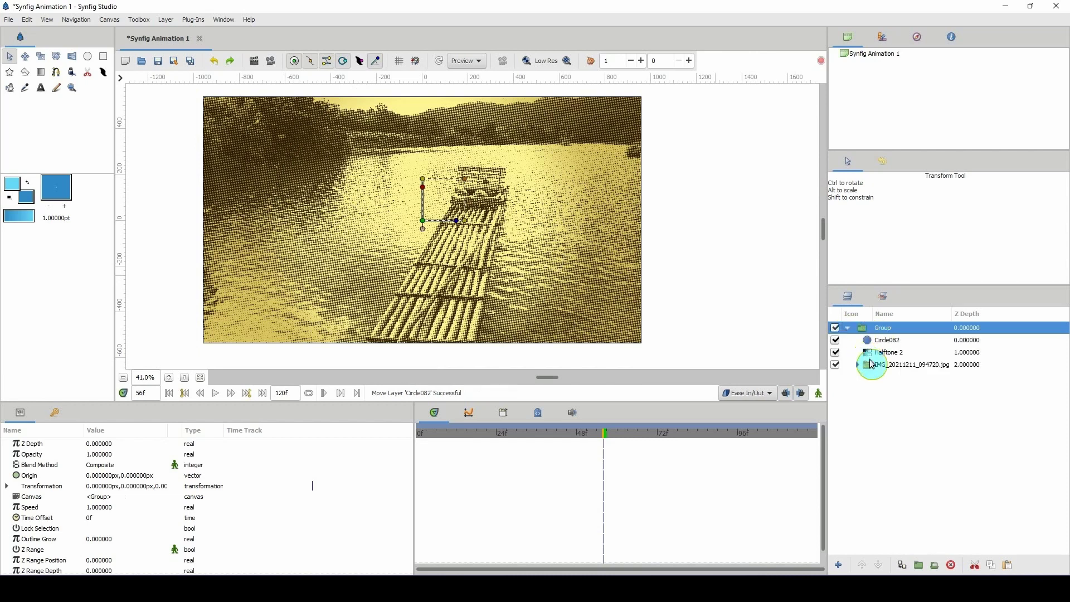
pyautogui.rightClick(869, 366)
pyautogui.click(892, 398)
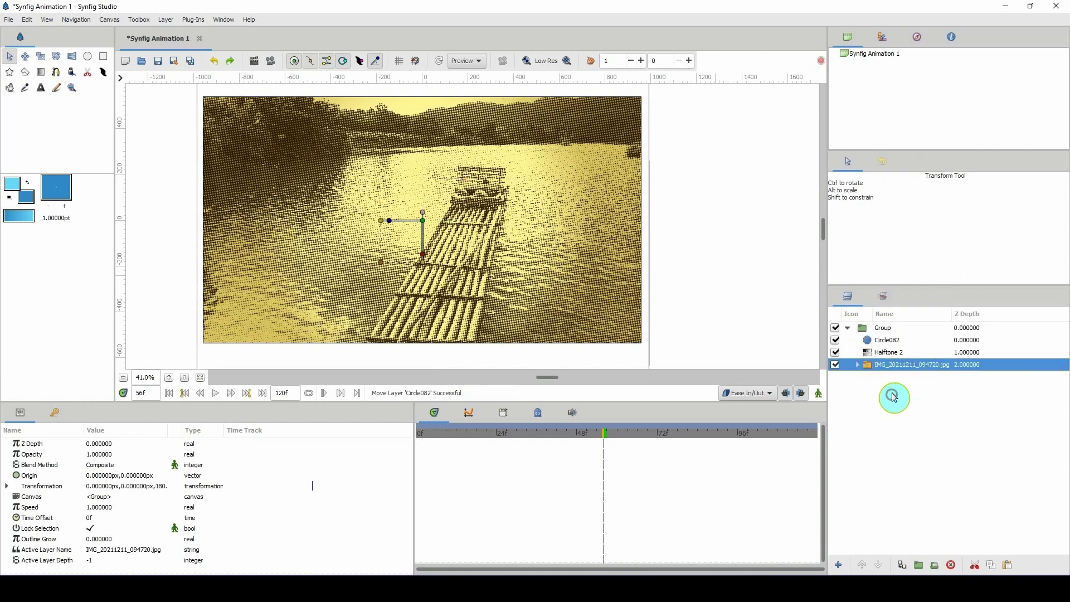
pyautogui.rightClick(879, 403)
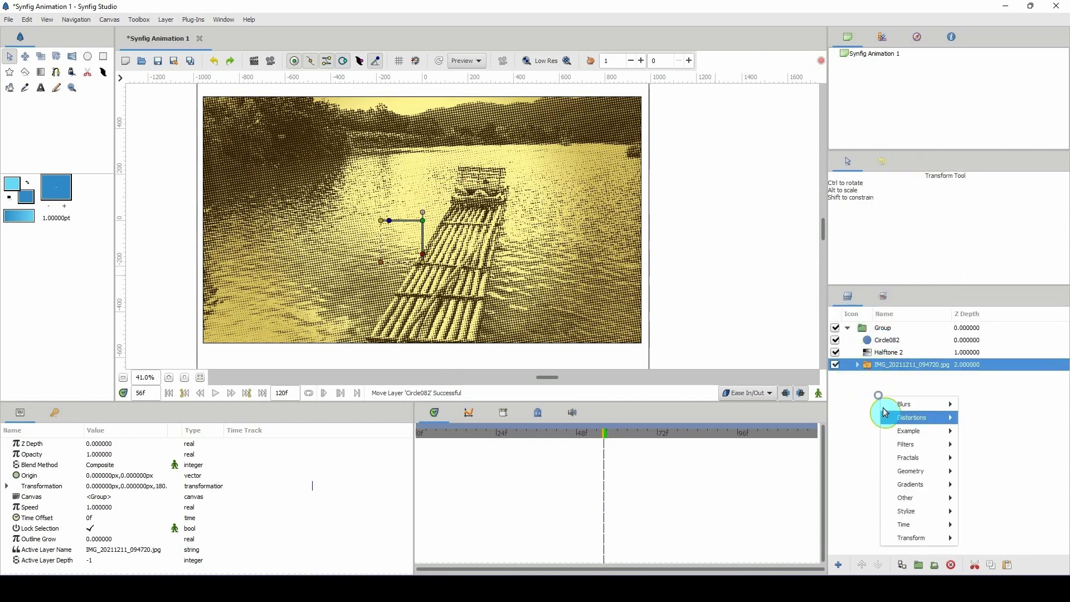
pyautogui.click(869, 412)
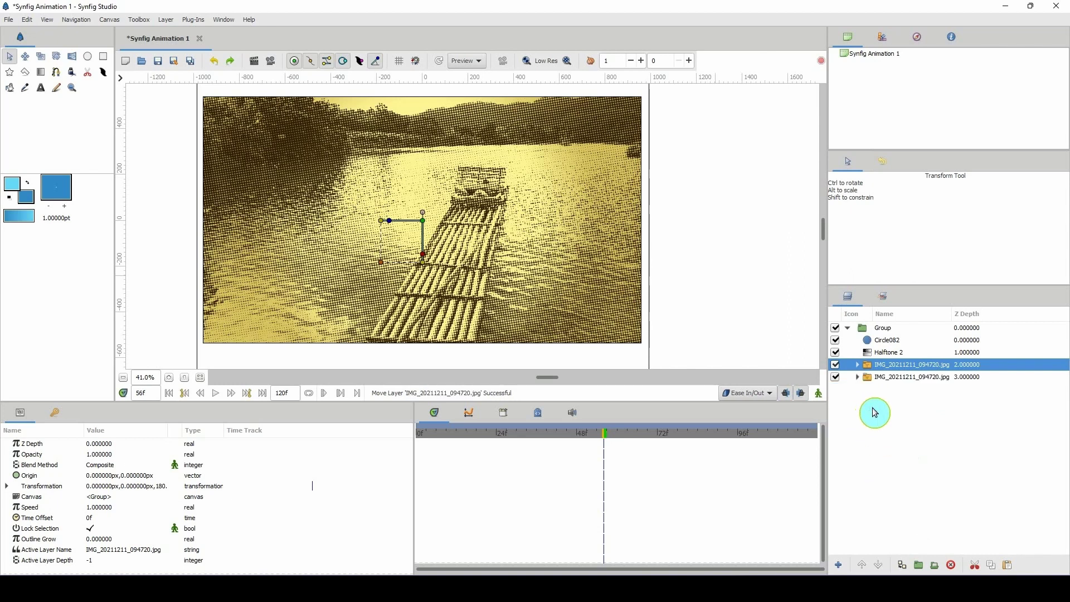
# Move the lower photo copy out of the group to directly beneath it, and toggle the group's visibility to compare.
pyautogui.click(847, 328)
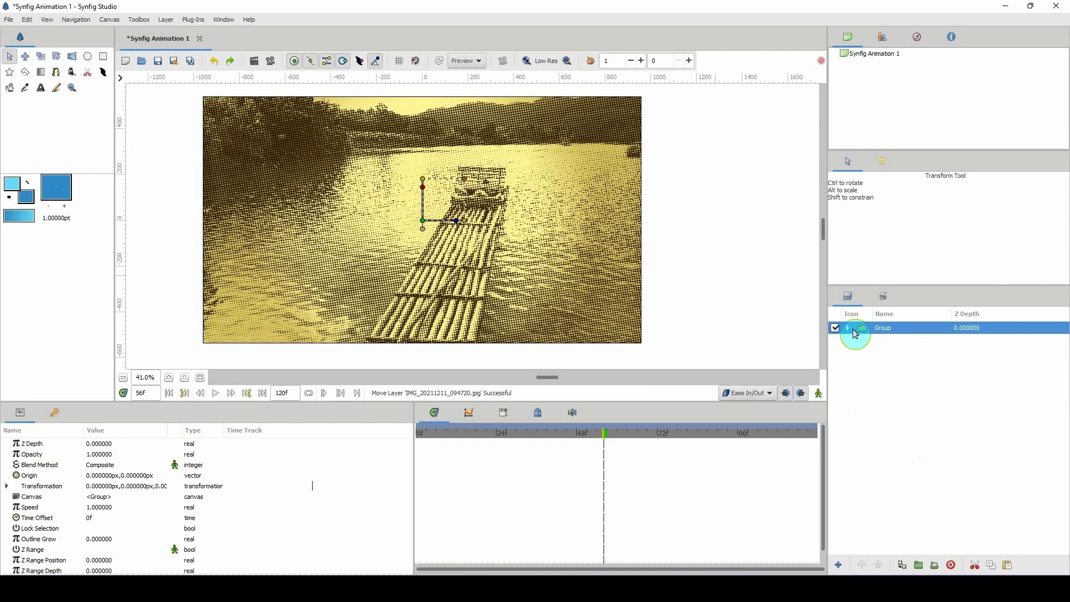
pyautogui.click(853, 329)
pyautogui.click(857, 365)
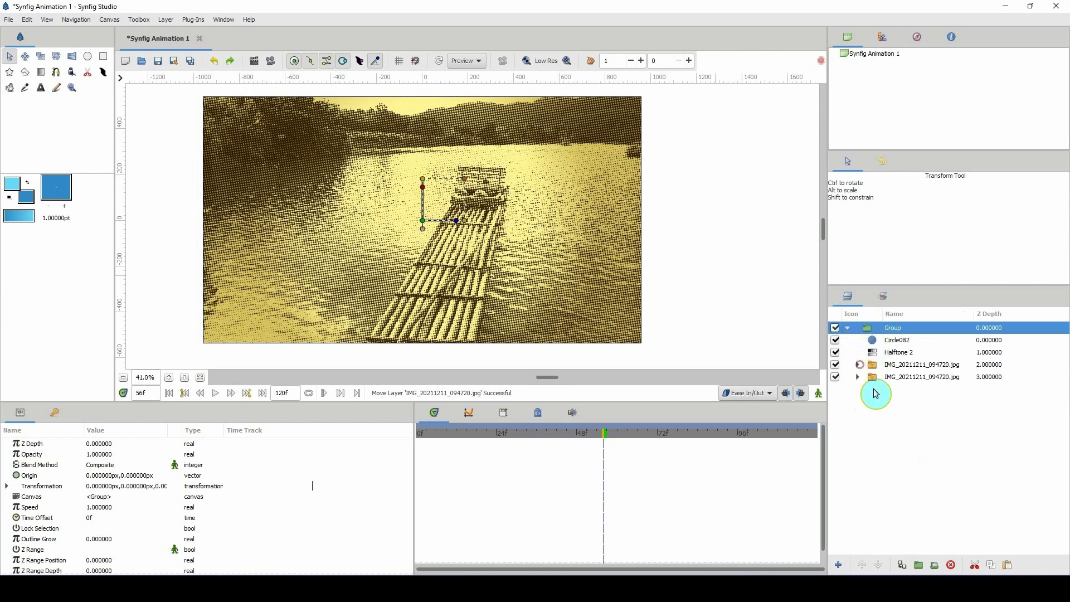
pyautogui.moveTo(872, 377); pyautogui.dragTo(872, 438)
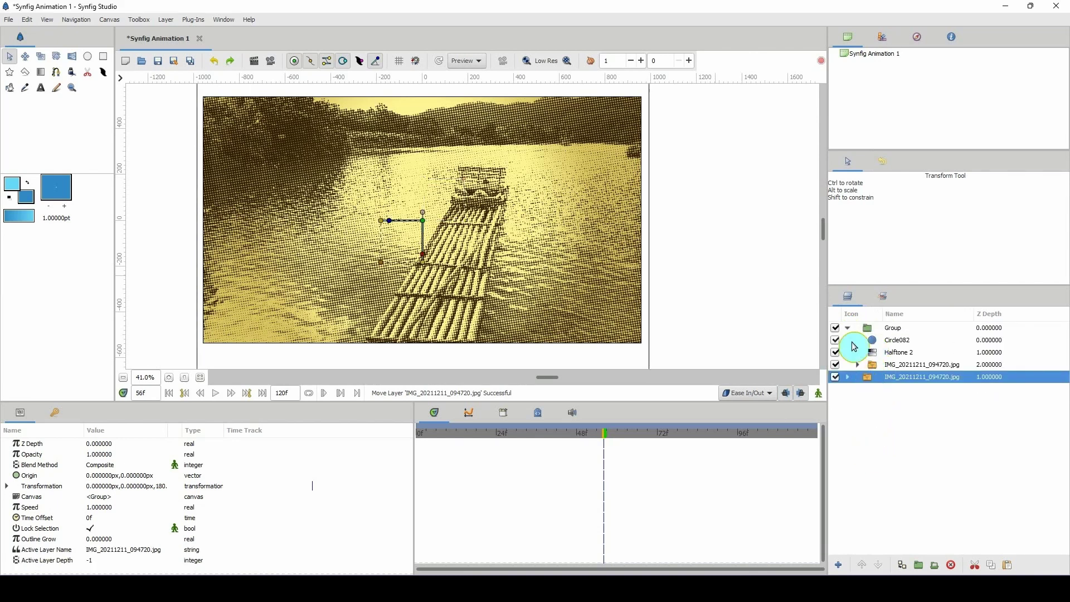
pyautogui.click(848, 329)
pyautogui.click(834, 328)
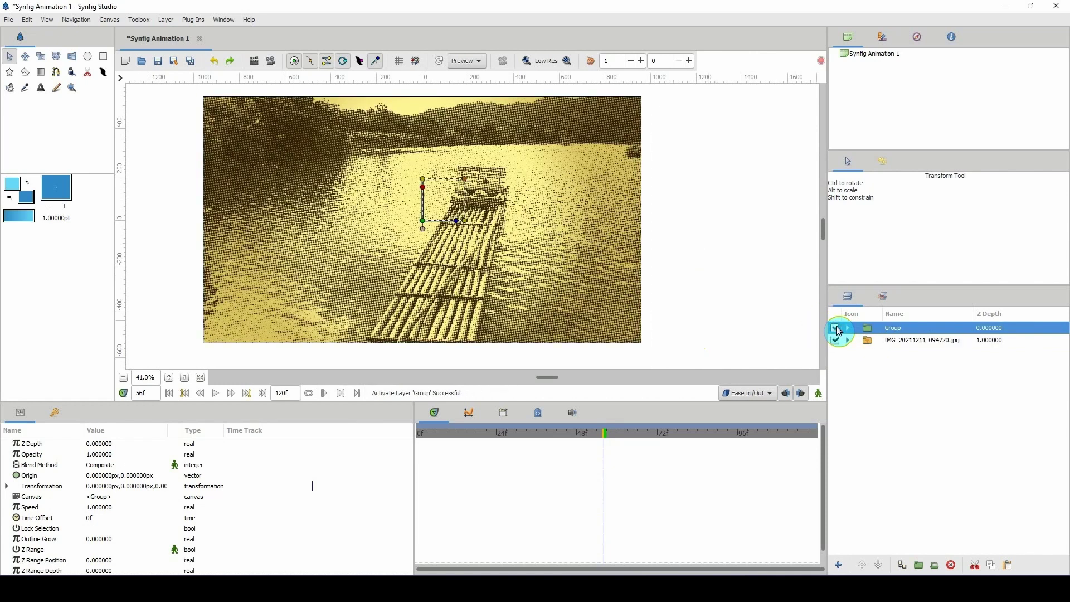
# Outline the photo's left part with a slanted four-vertex spline, placed in the group above the Circle082 layer.
pyautogui.click(847, 327)
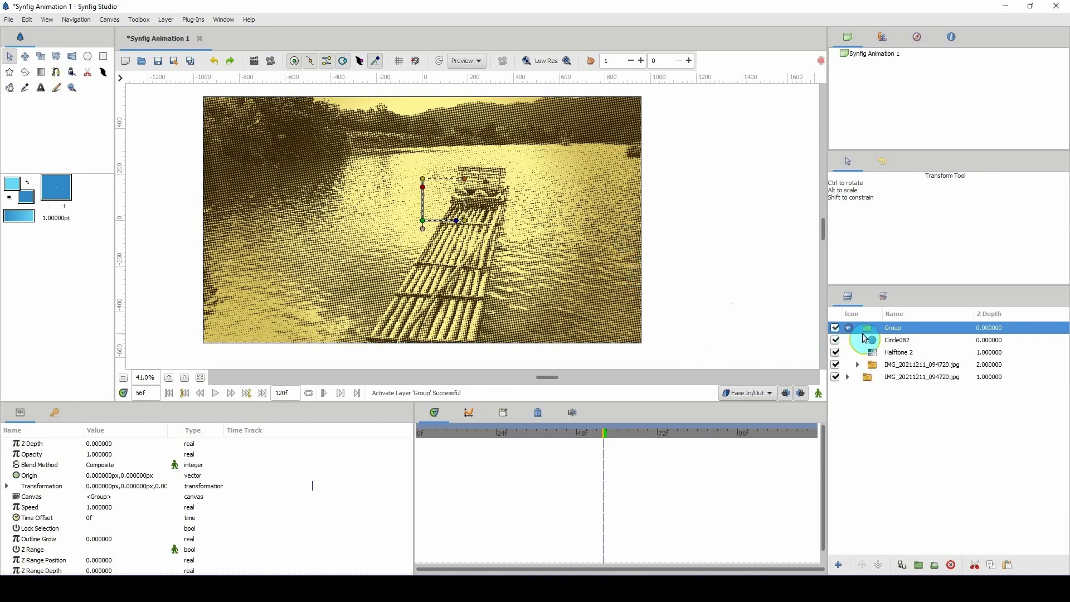
pyautogui.click(894, 342)
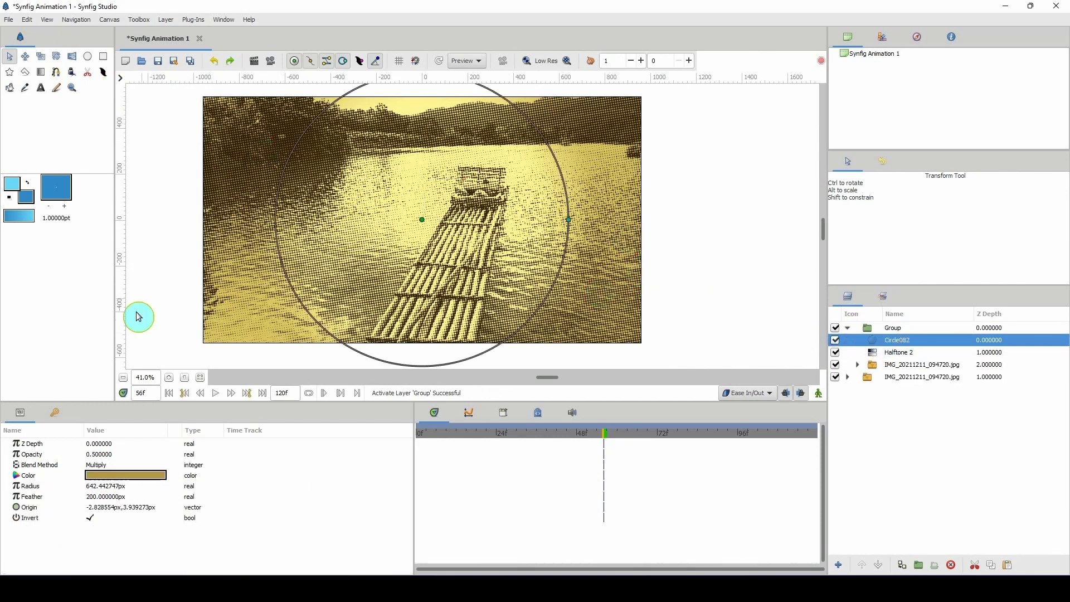
pyautogui.click(123, 377)
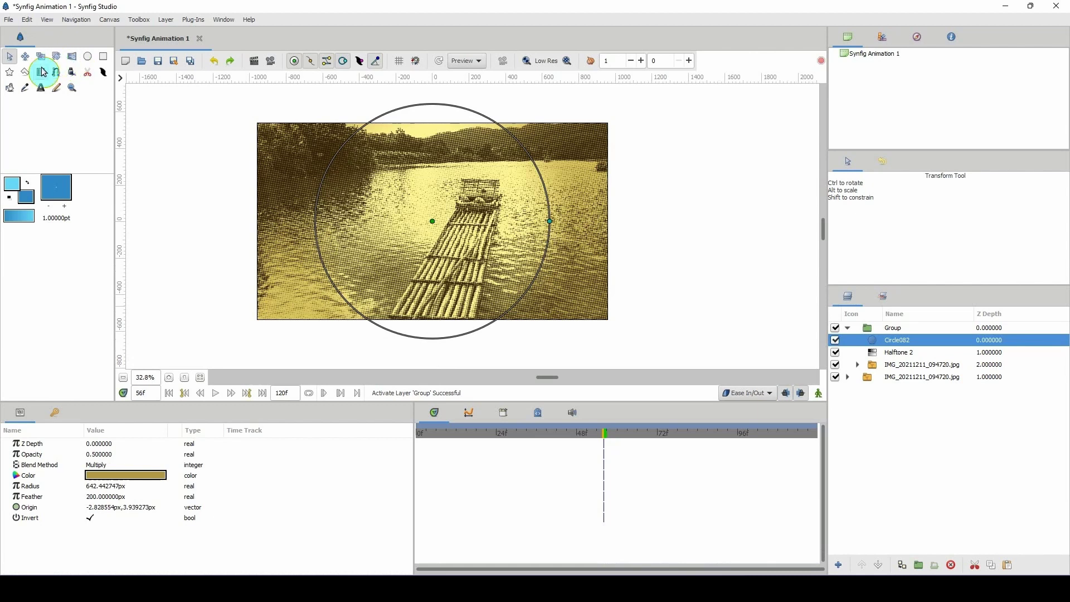
pyautogui.click(103, 56)
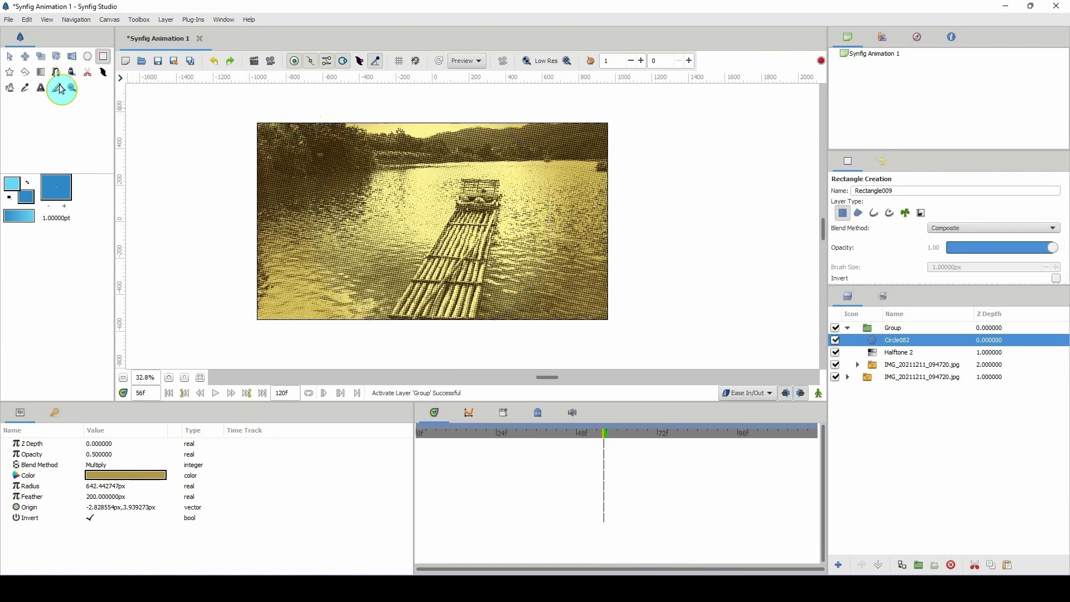
pyautogui.click(56, 73)
pyautogui.moveTo(331, 102); pyautogui.dragTo(323, 146)
pyautogui.moveTo(282, 358); pyautogui.dragTo(186, 339)
pyautogui.click(193, 343)
pyautogui.click(211, 104)
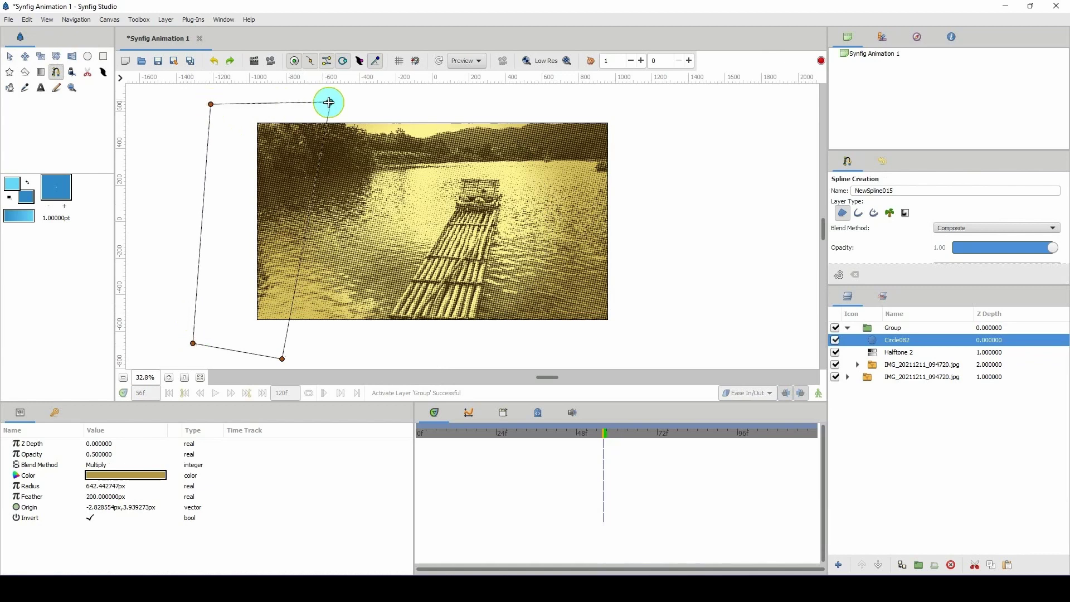
# Close the spline into a loop and create a filled region layer from it.
pyautogui.rightClick(329, 102)
pyautogui.click(353, 152)
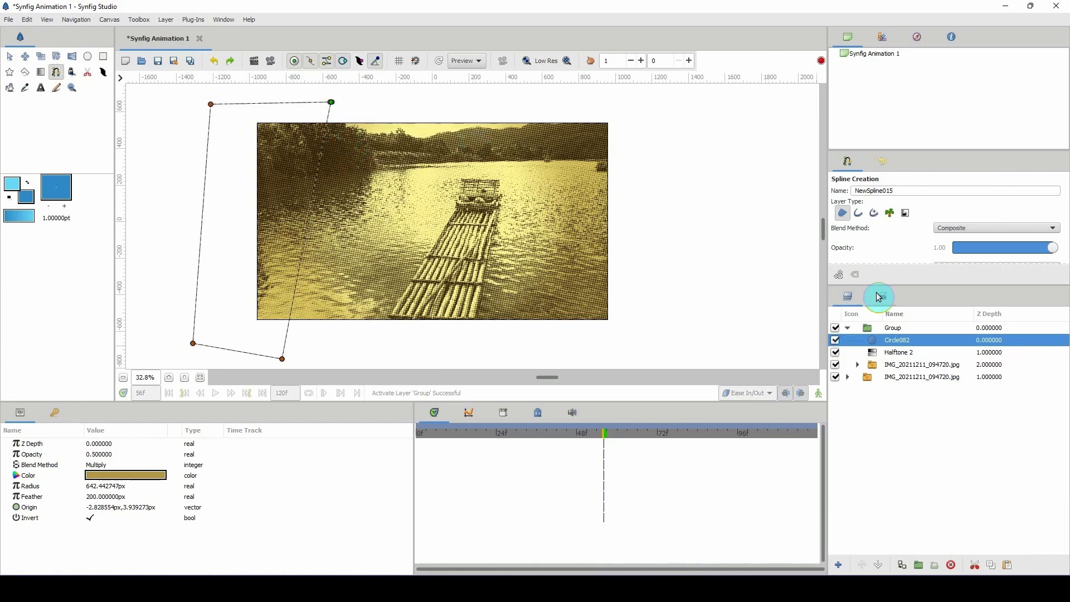
pyautogui.click(839, 274)
pyautogui.click(968, 344)
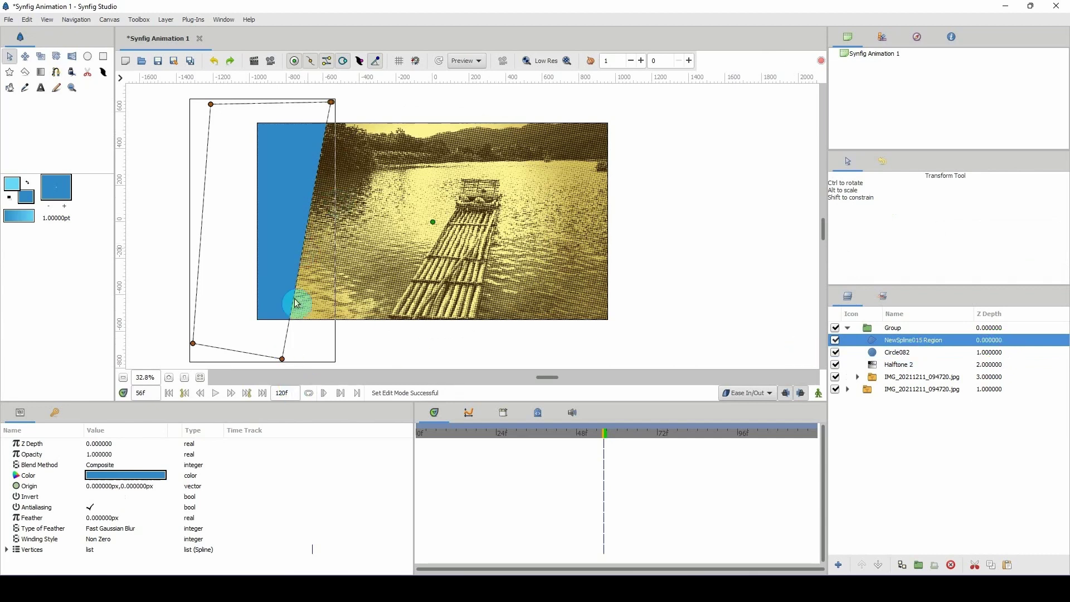
# Set the spline region's blend method to Alpha Over and shift its lower-right vertex slightly to the right.
pyautogui.click(100, 466)
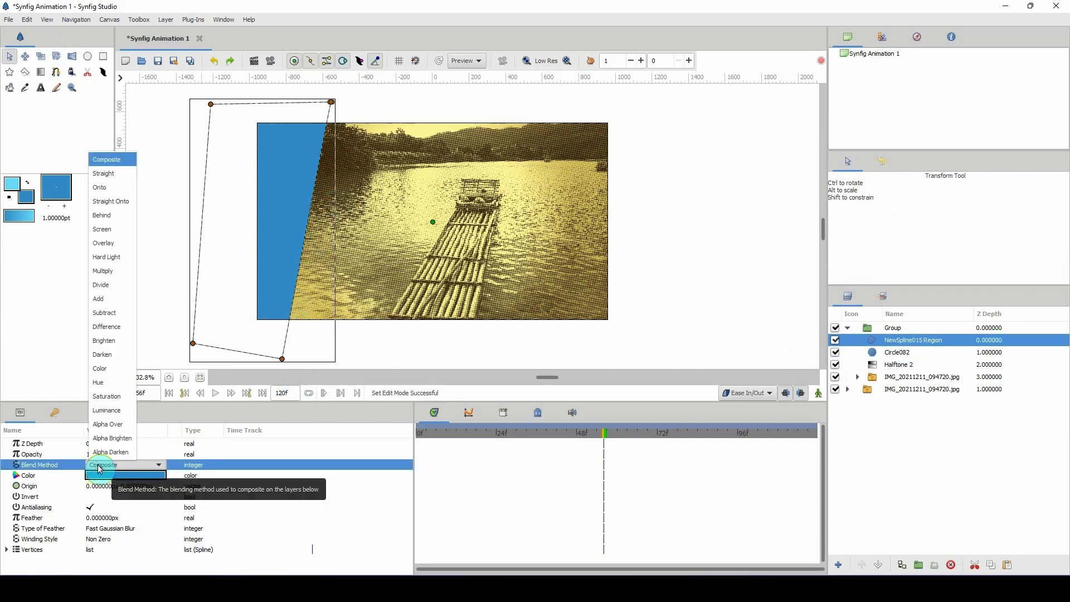
pyautogui.click(106, 423)
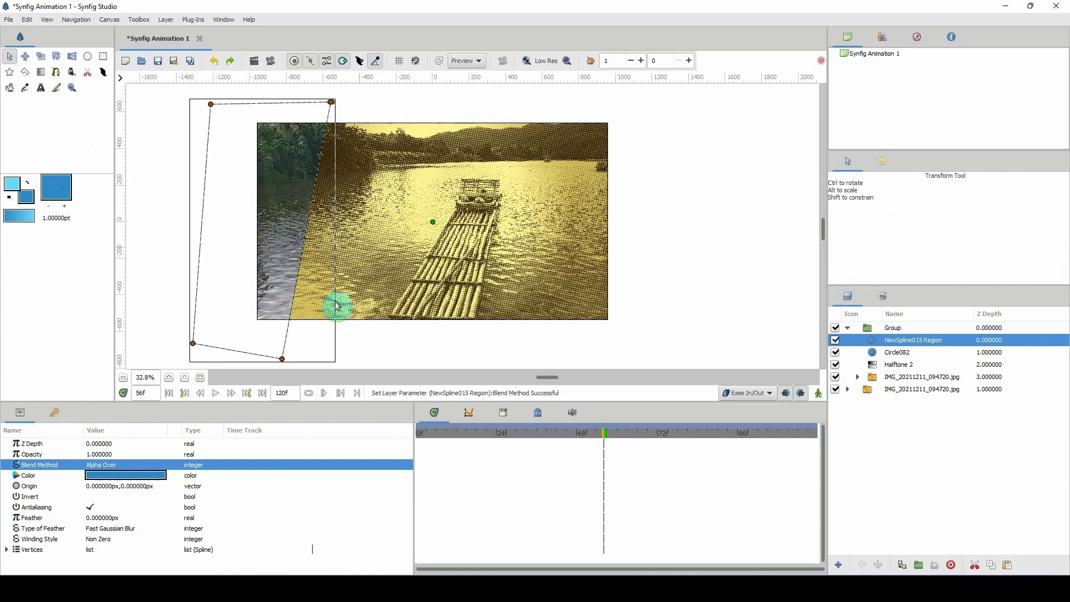
pyautogui.moveTo(283, 359); pyautogui.dragTo(310, 358)
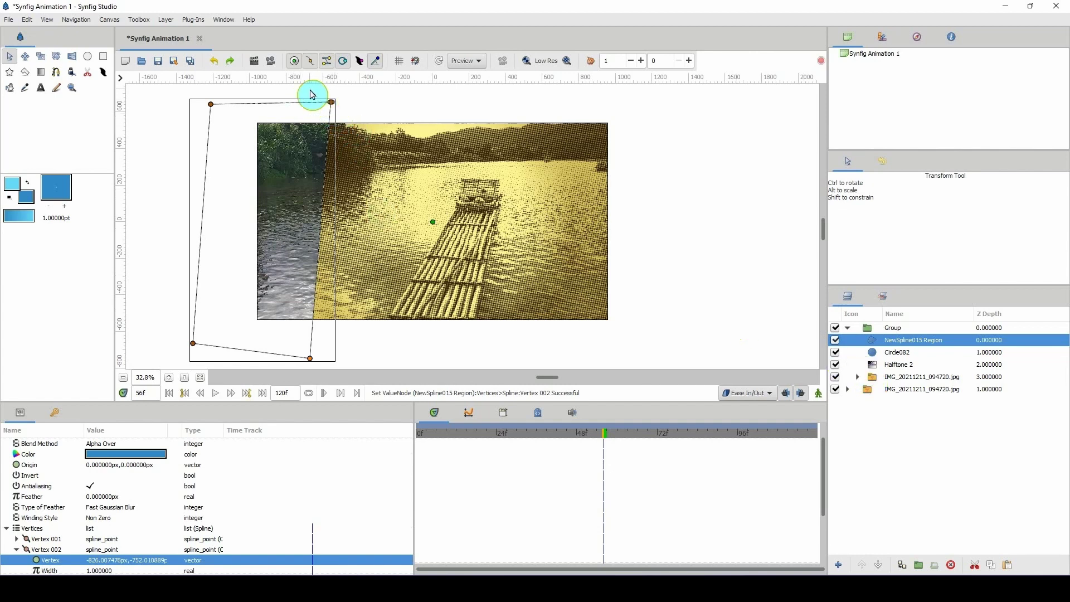
# Move the region's two right vertices past the photo's right edge, and bring its two left vertices closer to the left edge.
pyautogui.moveTo(313, 92); pyautogui.dragTo(365, 207)
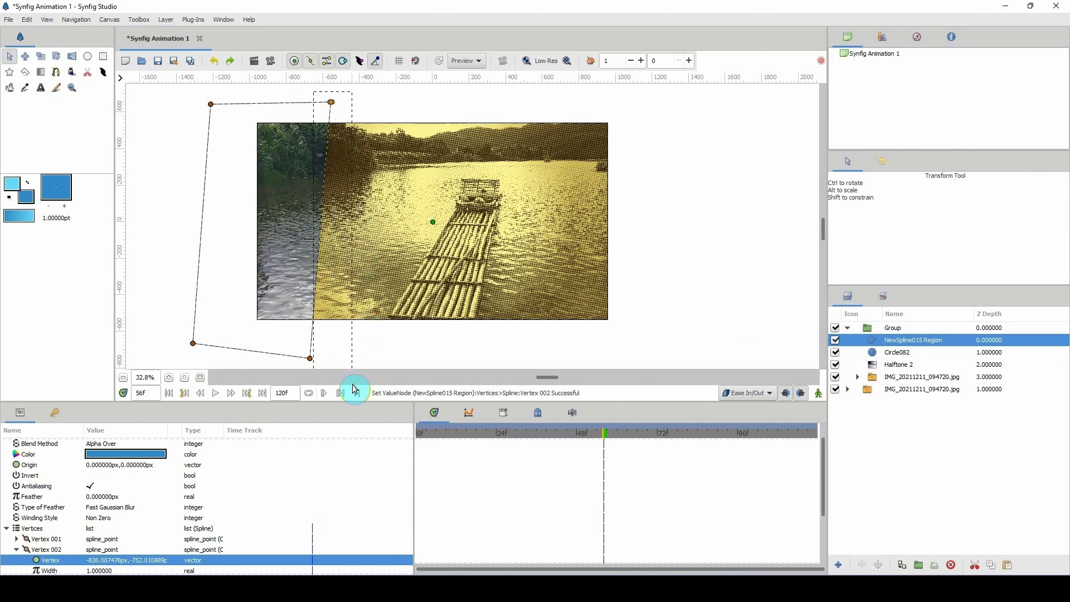
pyautogui.moveTo(354, 388); pyautogui.dragTo(376, 367)
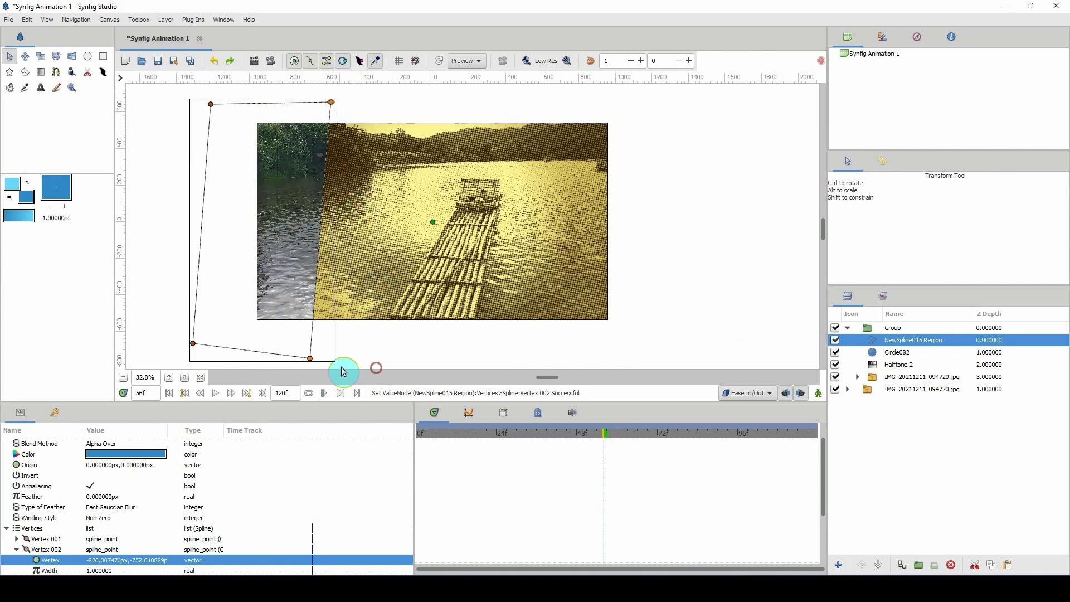
pyautogui.moveTo(311, 360); pyautogui.dragTo(626, 350)
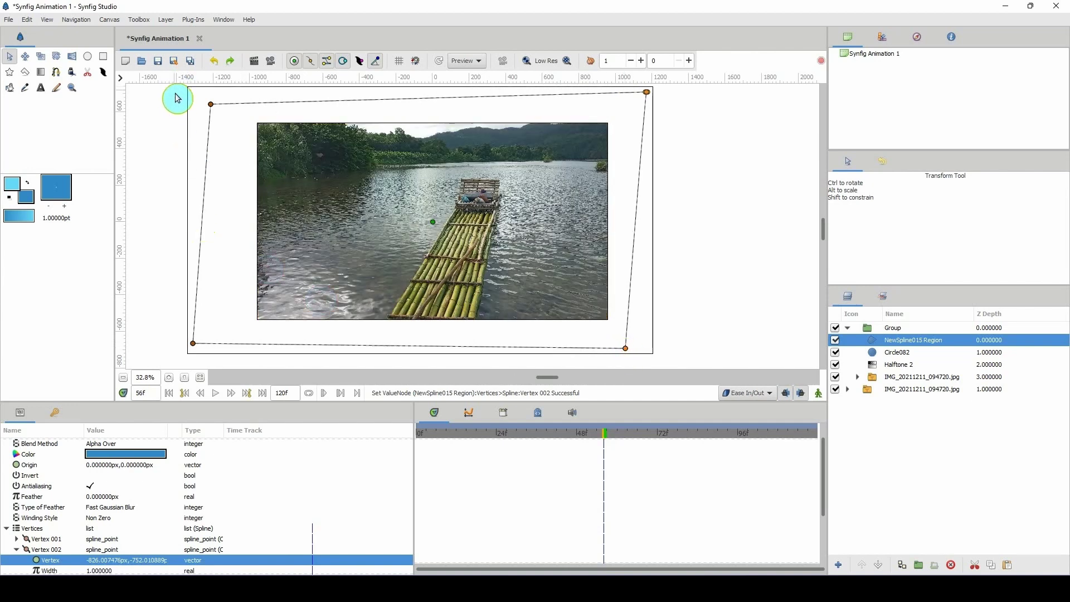
pyautogui.moveTo(180, 94); pyautogui.dragTo(233, 378)
pyautogui.moveTo(195, 344); pyautogui.dragTo(231, 339)
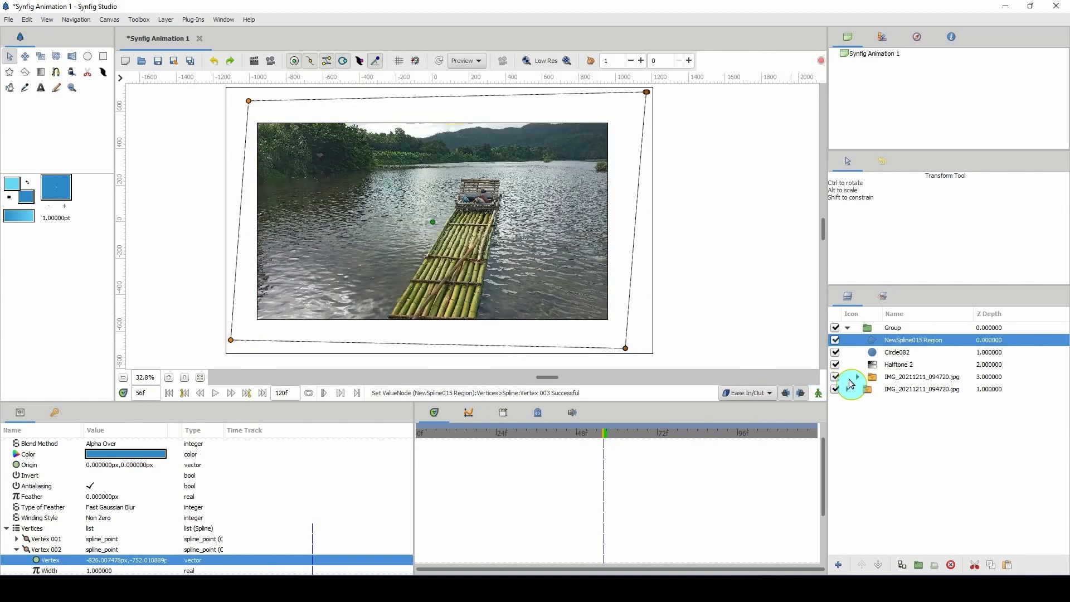
# Turn on animation recording and, at frame 1, nudge the region's two left vertices slightly inward to set a starting waypoint.
pyautogui.click(818, 393)
pyautogui.moveTo(474, 437); pyautogui.dragTo(445, 438)
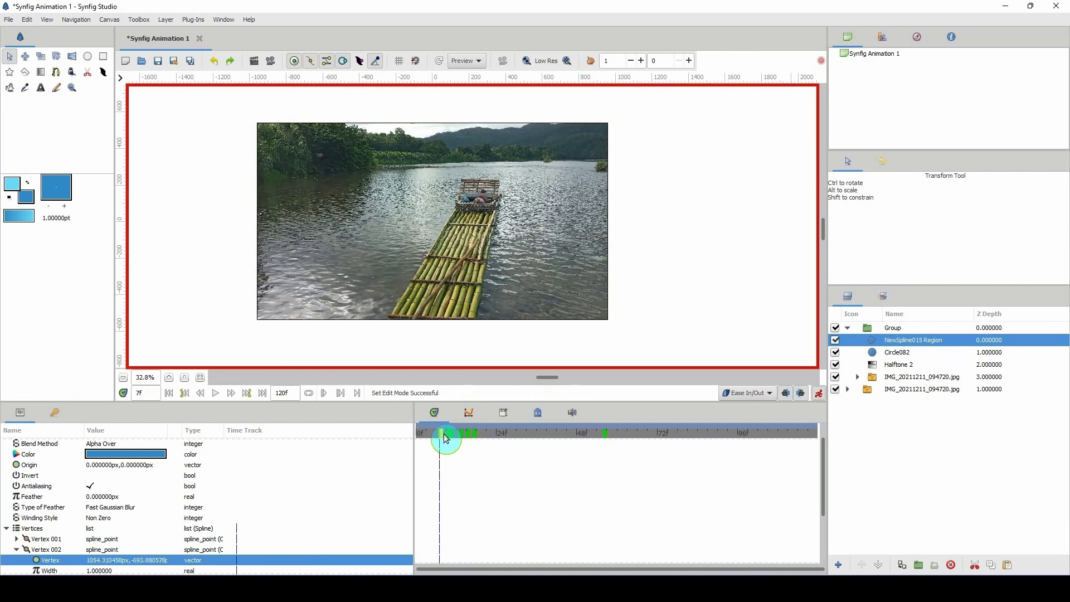
pyautogui.click(54, 412)
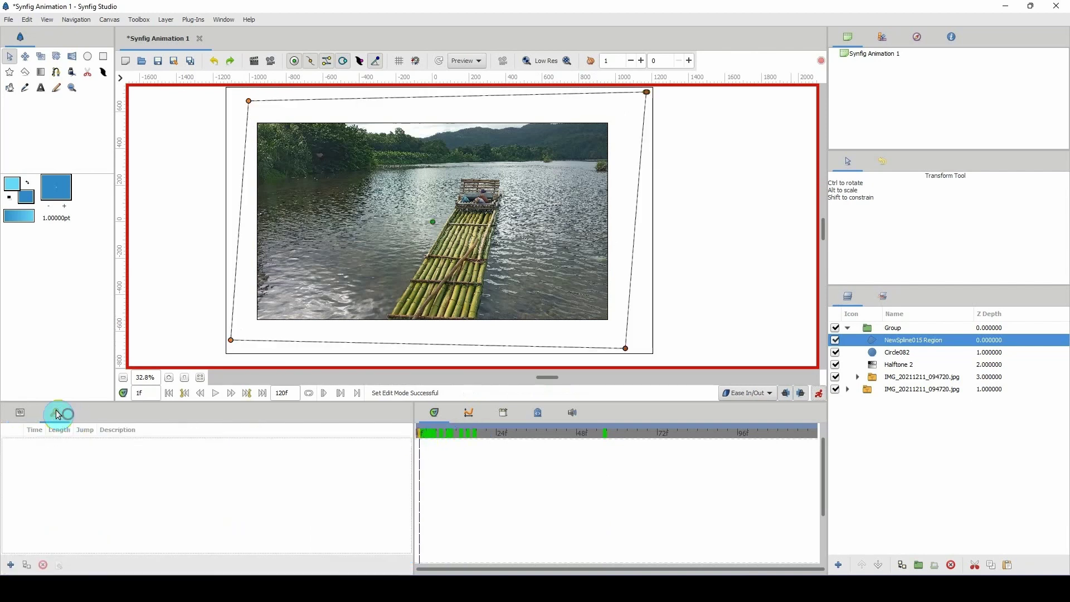
pyautogui.click(16, 412)
pyautogui.moveTo(208, 96); pyautogui.dragTo(237, 345)
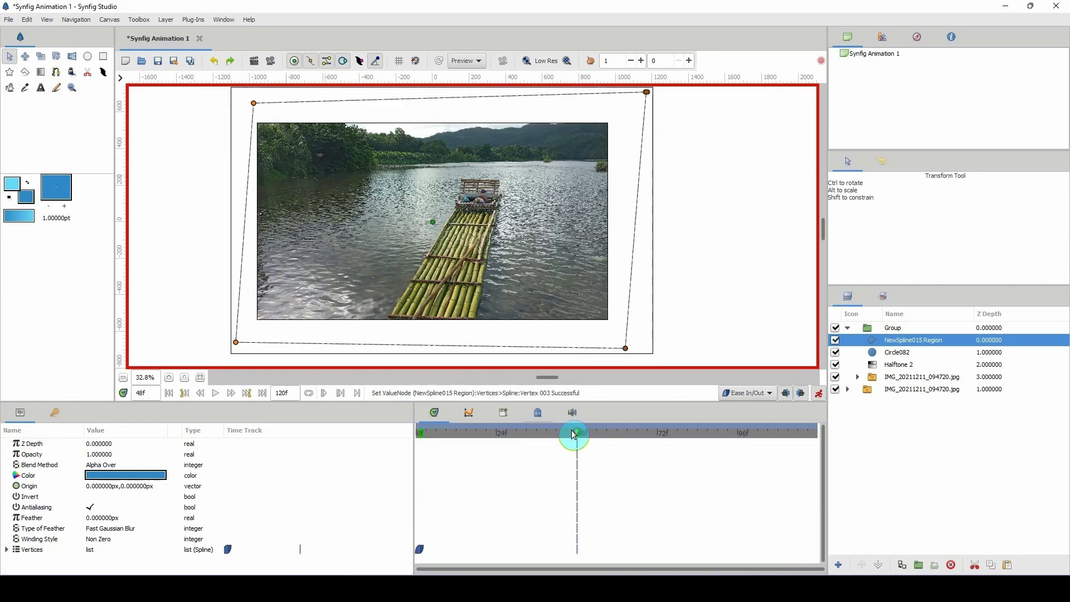
# At frame 48, move the region's two left vertices past the photo's right edge, and play the wipe from the start.
pyautogui.moveTo(225, 99); pyautogui.dragTo(612, 347)
pyautogui.moveTo(555, 442); pyautogui.dragTo(441, 446)
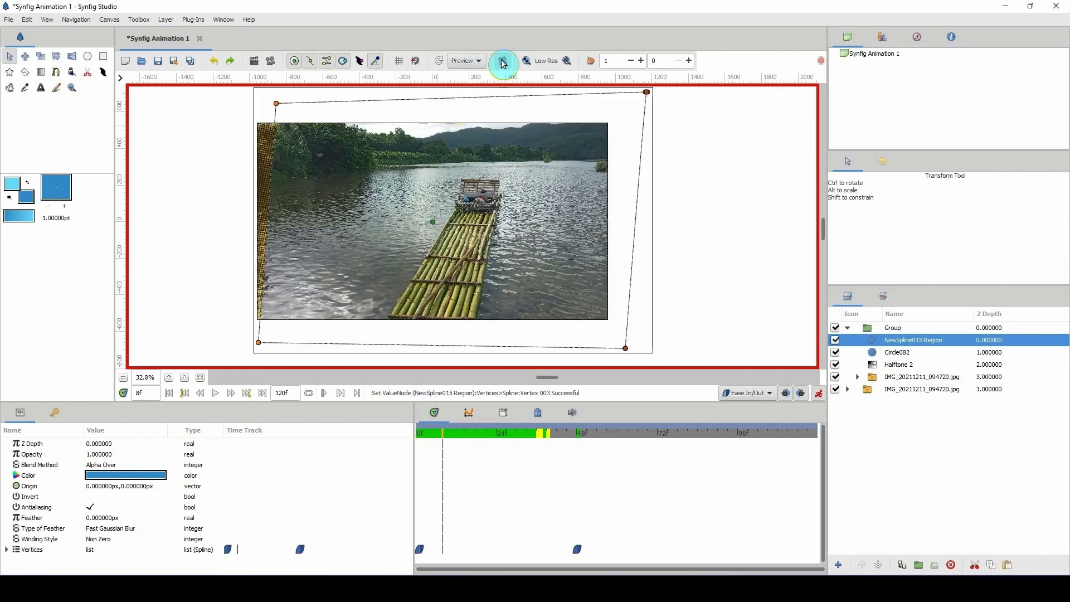
pyautogui.moveTo(442, 432); pyautogui.dragTo(394, 441)
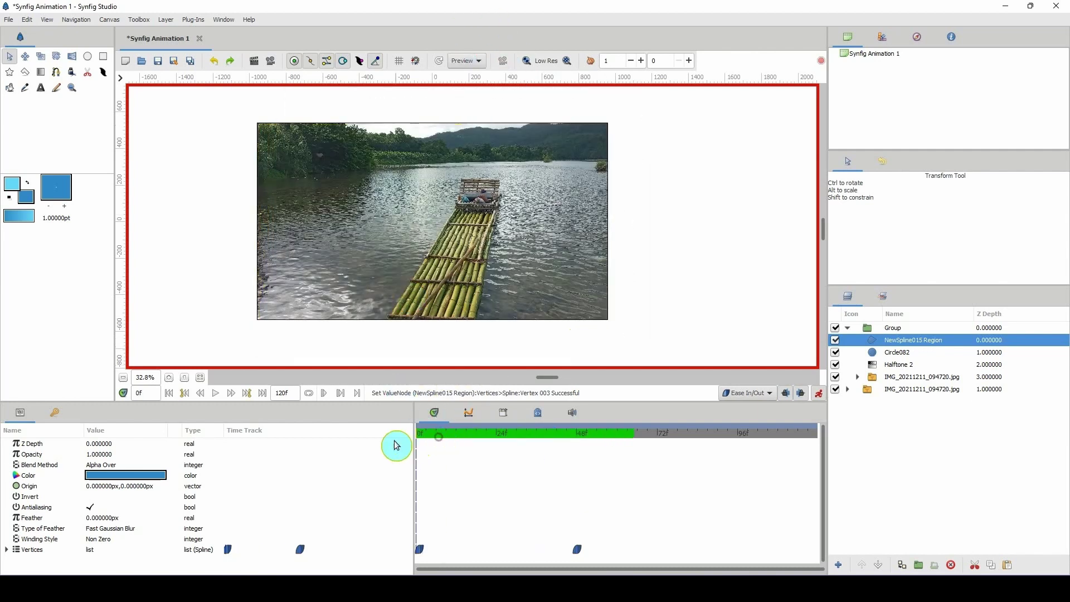
pyautogui.press('space')
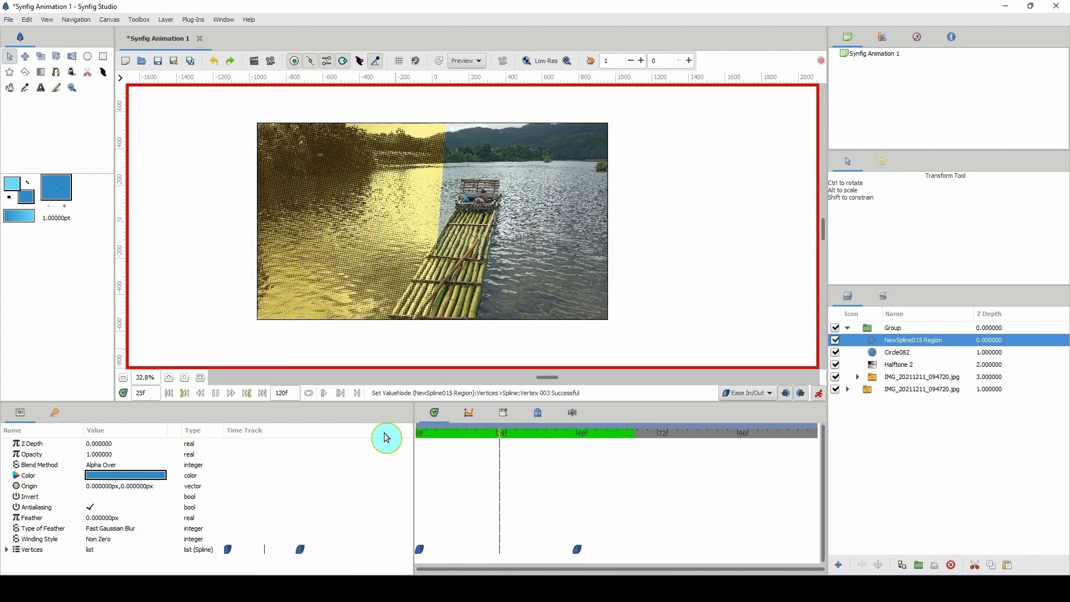
pyautogui.press('space')
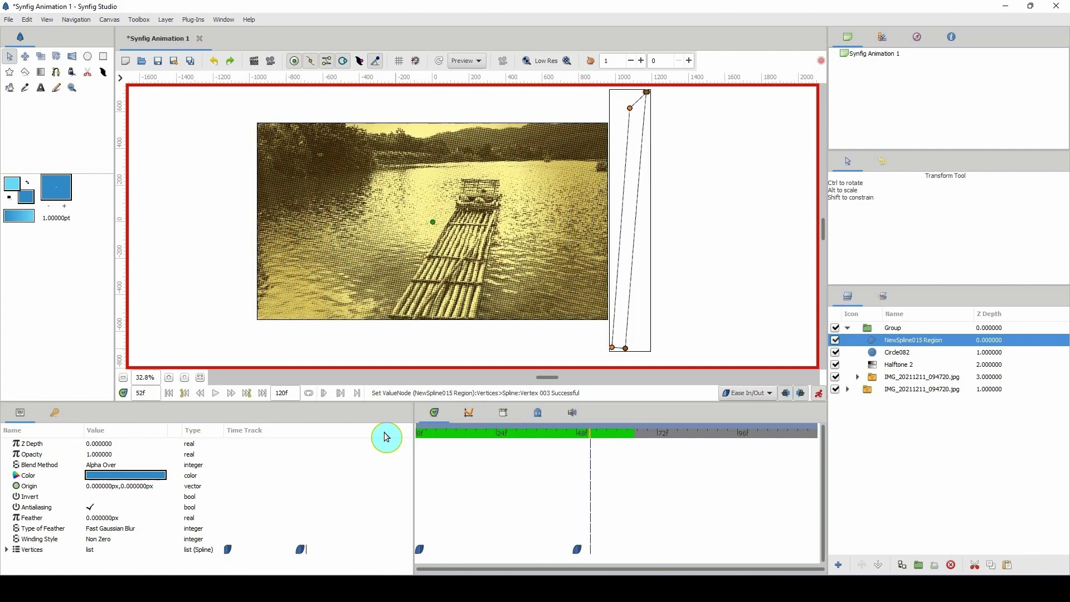
# Set the mask region's feather to 200 px at frame 26.
pyautogui.moveTo(578, 432); pyautogui.dragTo(504, 442)
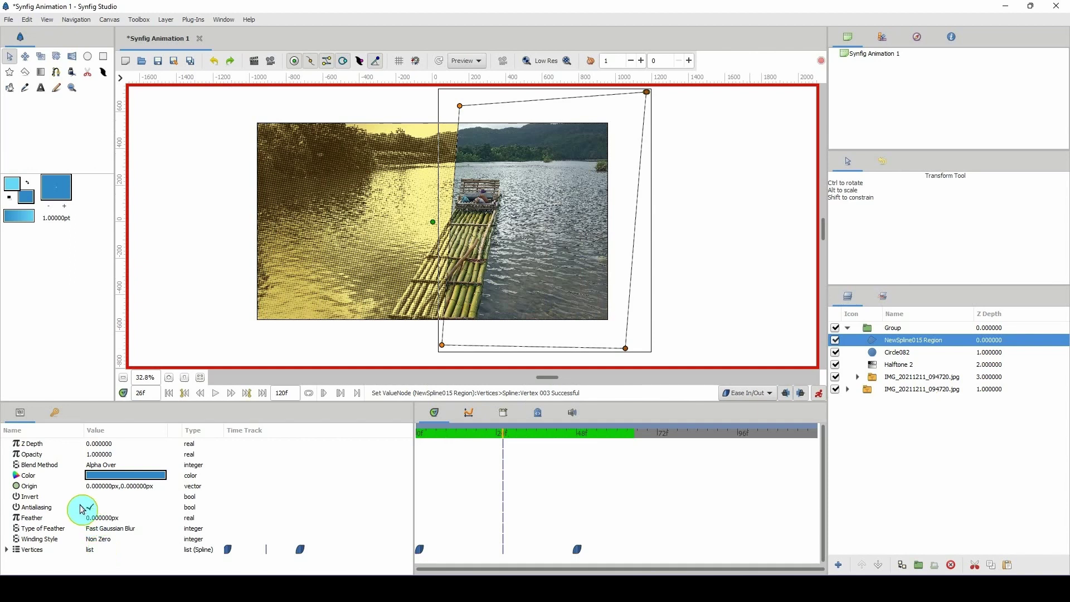
pyautogui.click(102, 517)
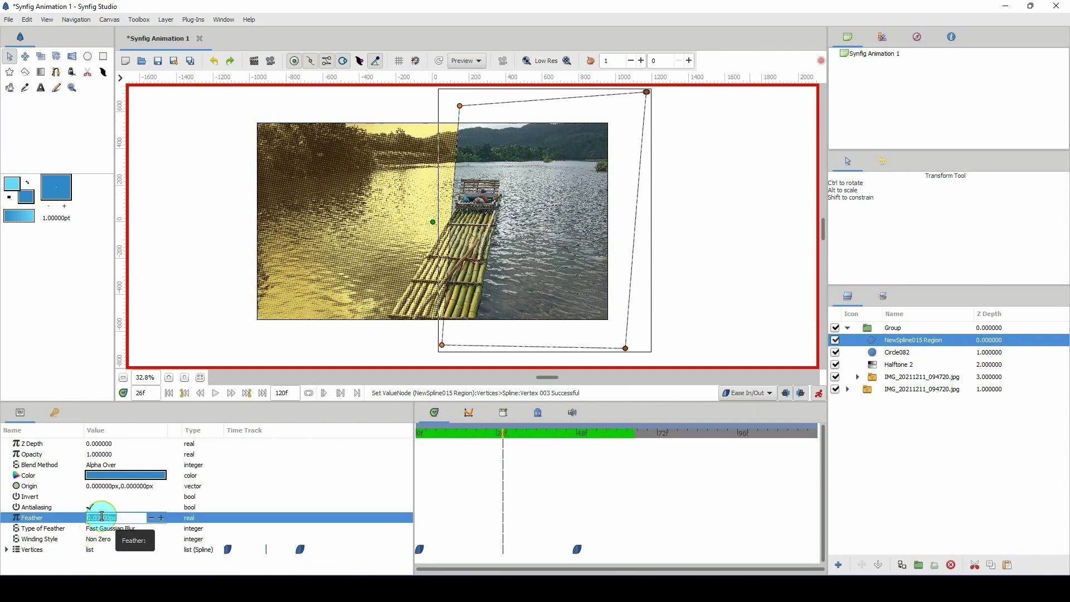
pyautogui.write('200')
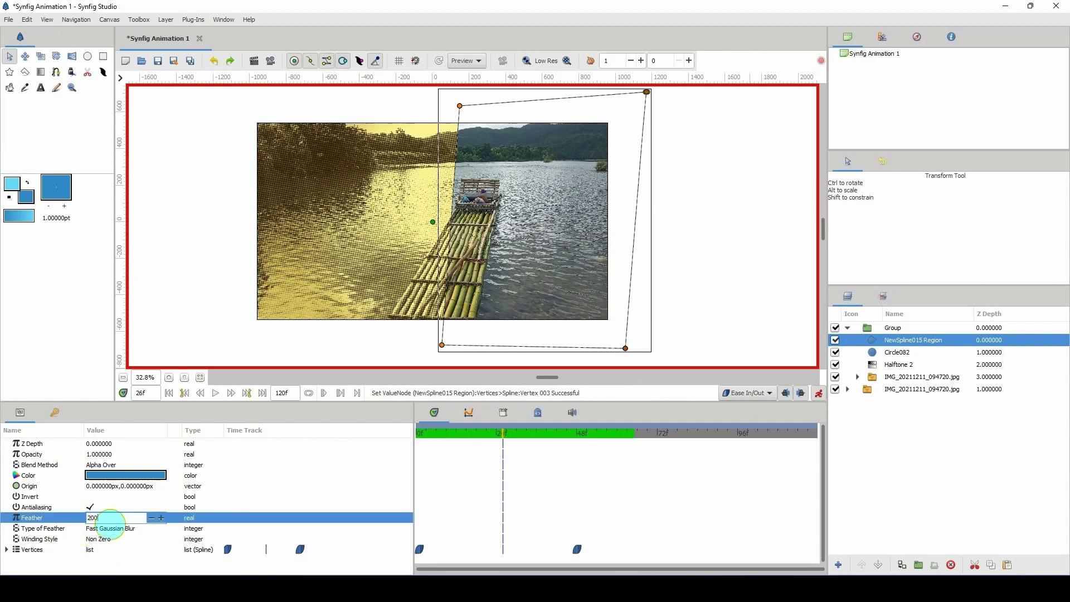
pyautogui.press('Return')
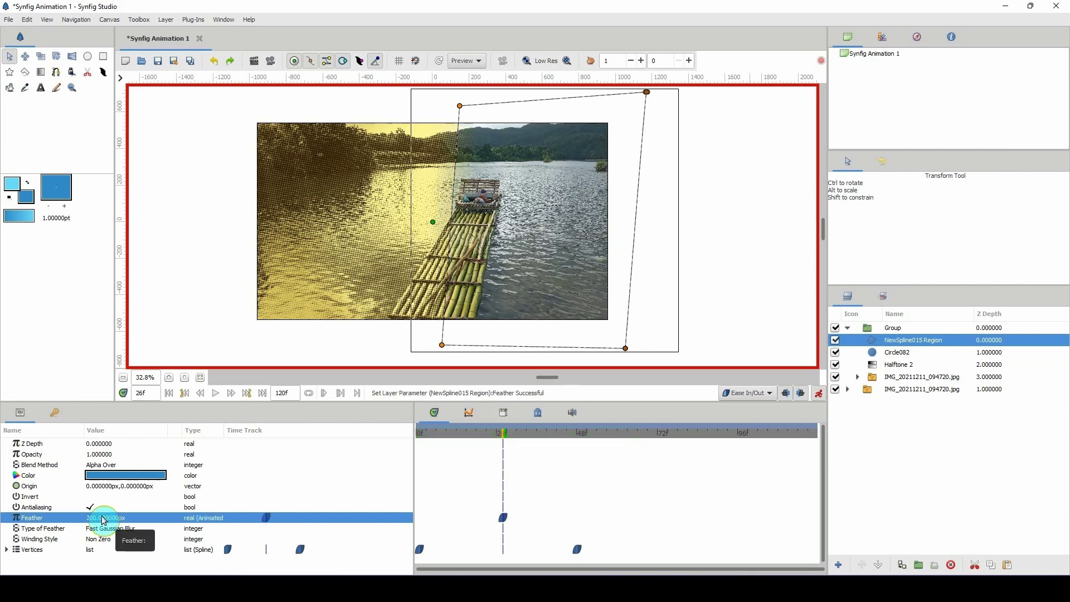
# Play back the feathered transition from frame 0 and examine the soft halftone edge up close around frame 22.
pyautogui.click(867, 390)
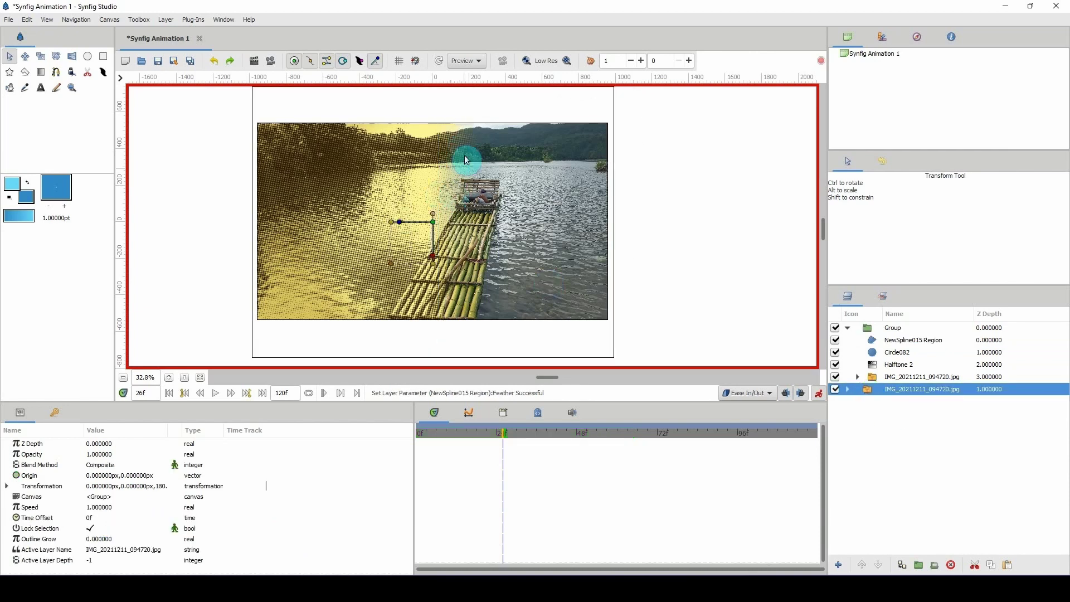
pyautogui.click(420, 433)
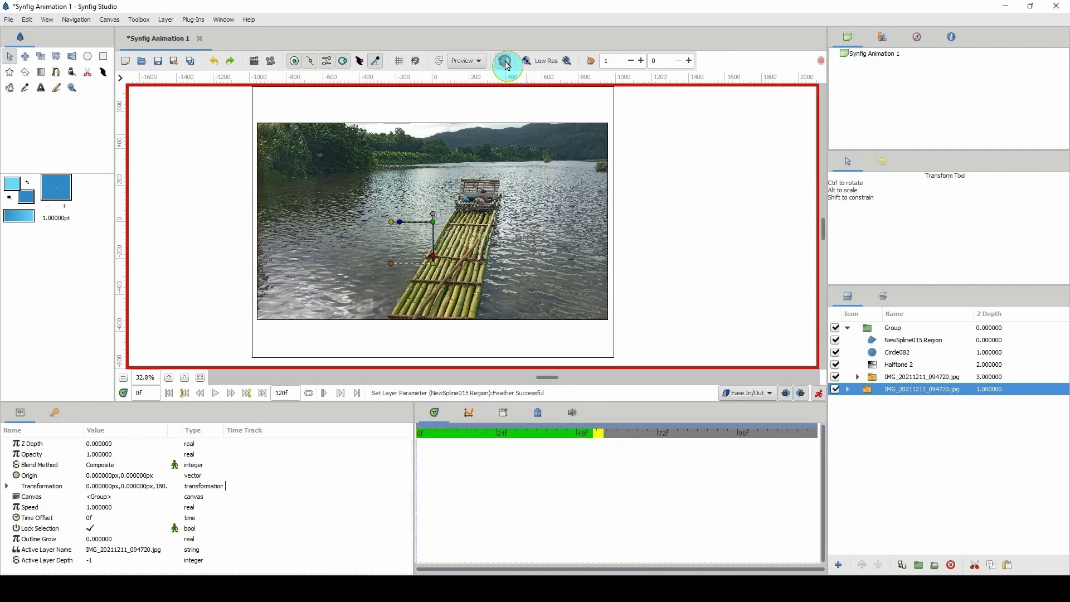
pyautogui.press('space')
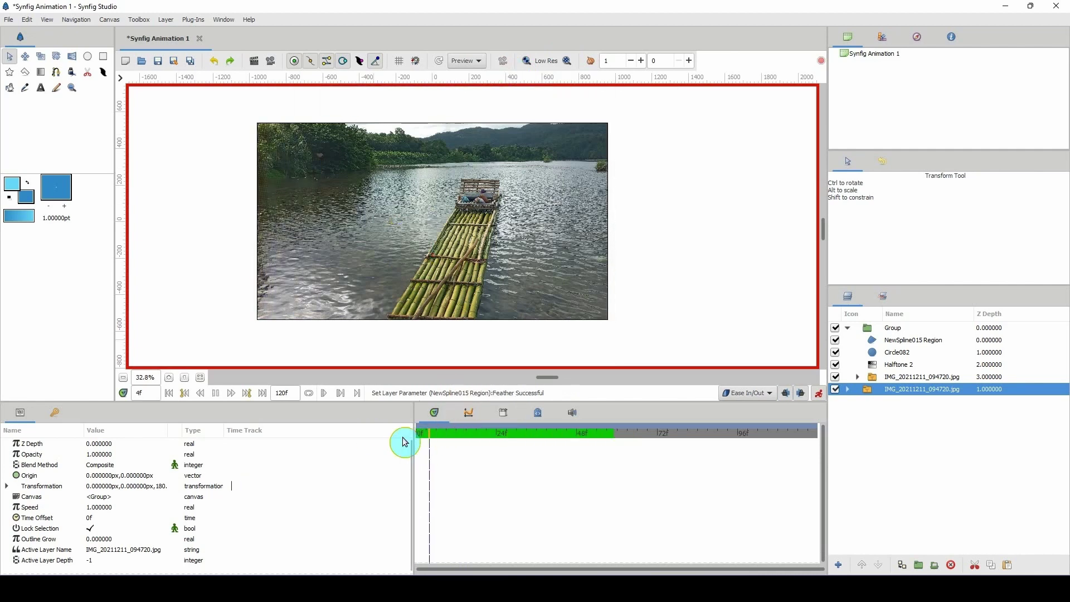
pyautogui.press('space')
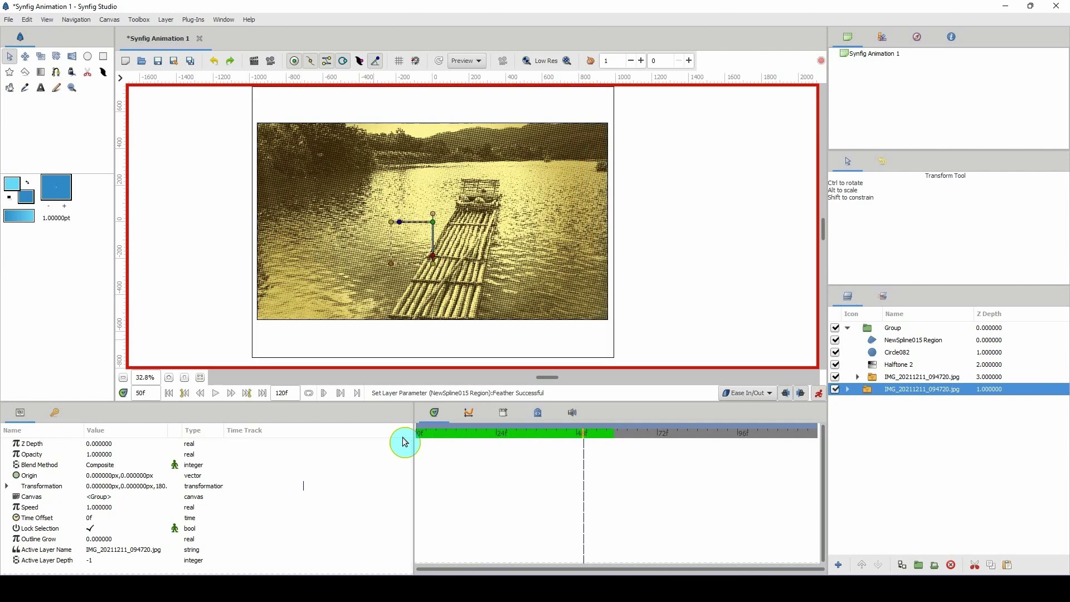
pyautogui.moveTo(573, 435); pyautogui.dragTo(489, 446)
pyautogui.click(158, 395)
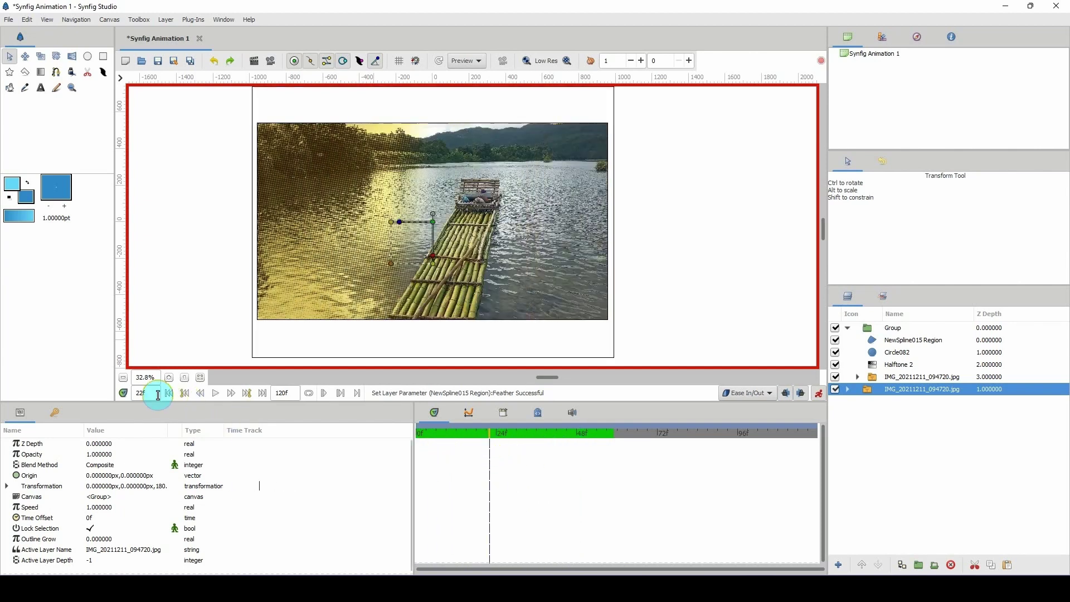
pyautogui.scroll(1, 147, 379)
pyautogui.scroll(1, 147, 379)
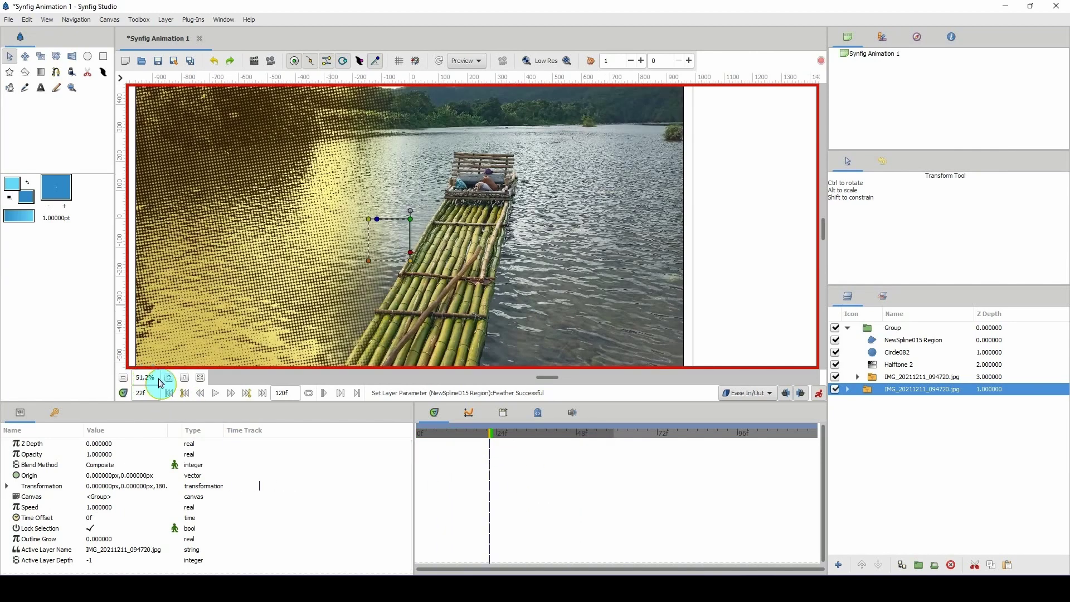
pyautogui.moveTo(356, 277); pyautogui.dragTo(419, 254)
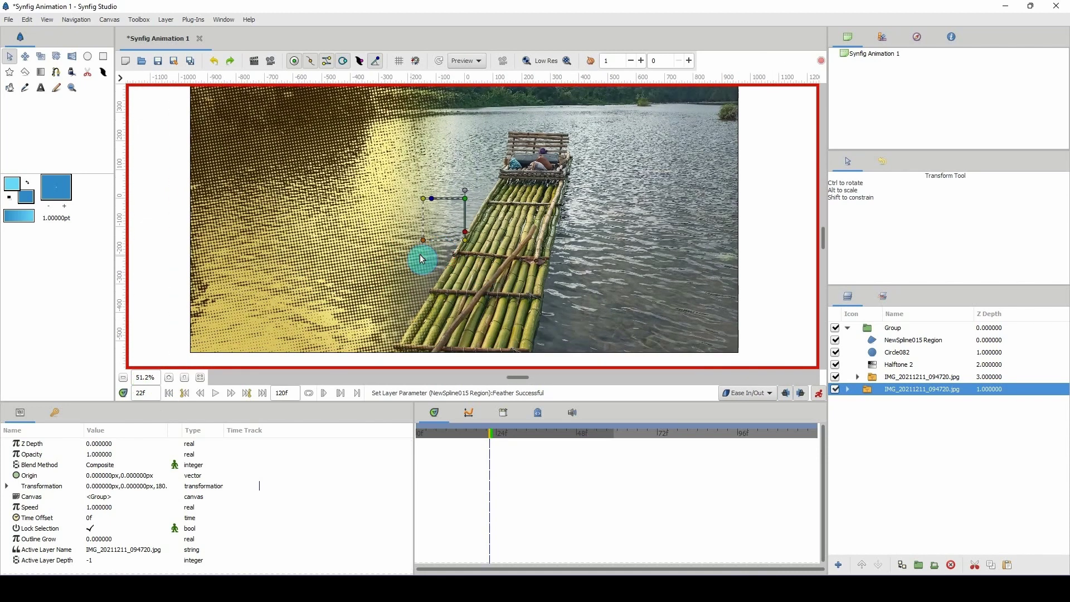
pyautogui.scroll(-1, 143, 378)
pyautogui.moveTo(454, 432)
pyautogui.mouseDown()
pyautogui.moveTo(436, 439)
pyautogui.moveTo(469, 443)
pyautogui.mouseUp()
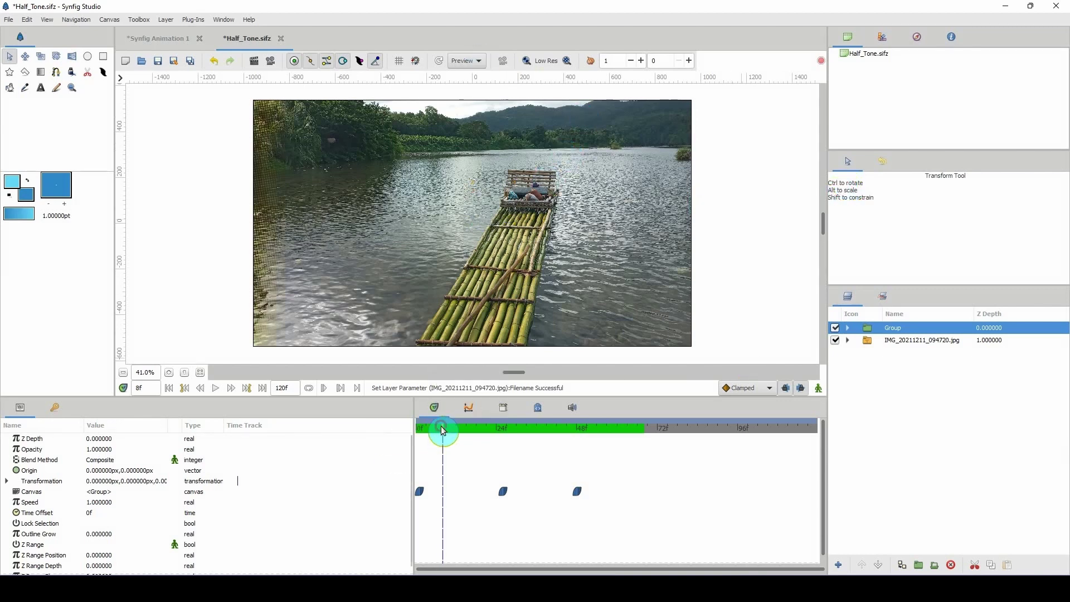
# At frame 66 of Half_Tone.sifz, add a Solid Color layer above the Group layer and set its blend method to Color.
pyautogui.moveTo(441, 427); pyautogui.dragTo(637, 428)
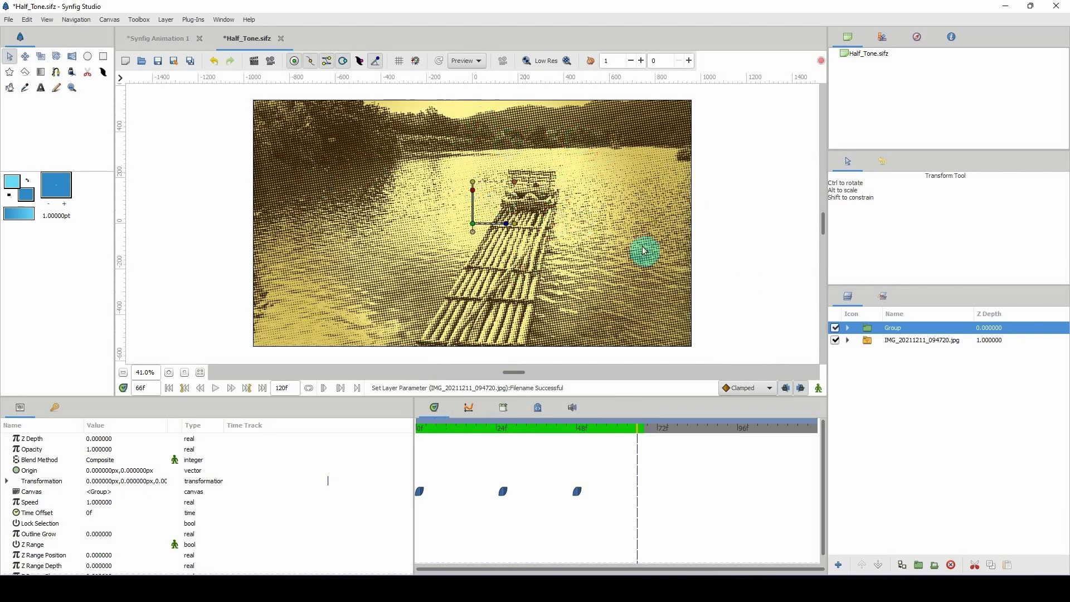
pyautogui.click(848, 327)
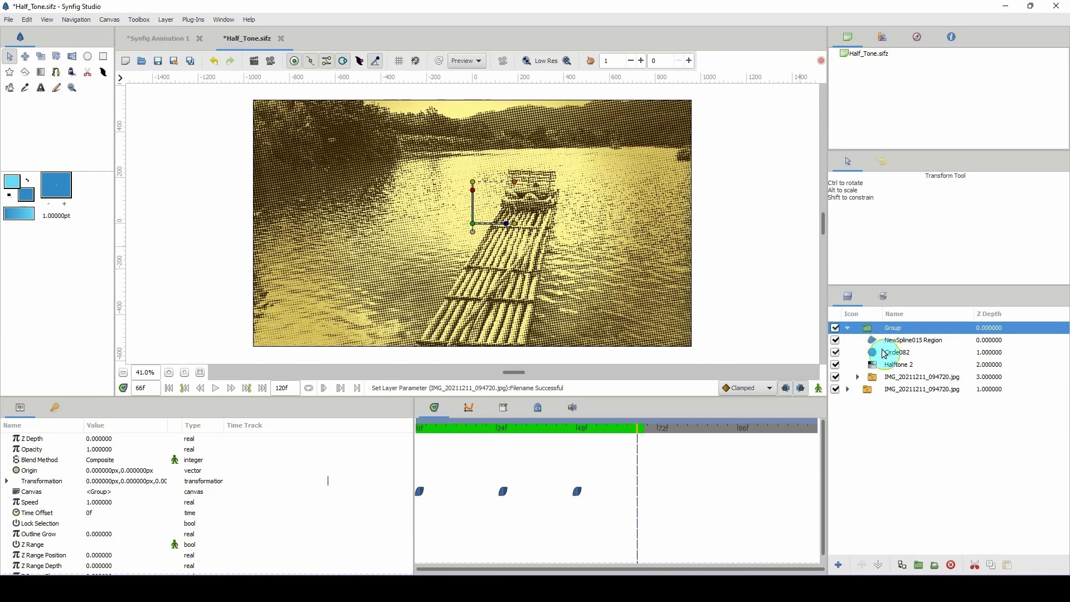
pyautogui.click(847, 327)
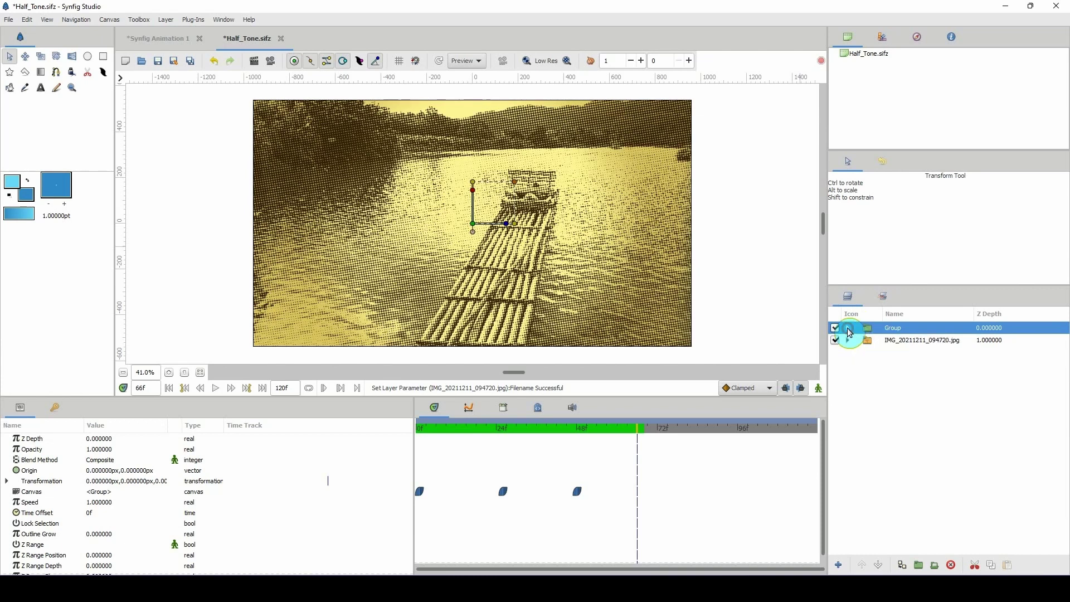
pyautogui.rightClick(891, 330)
pyautogui.moveTo(920, 337)
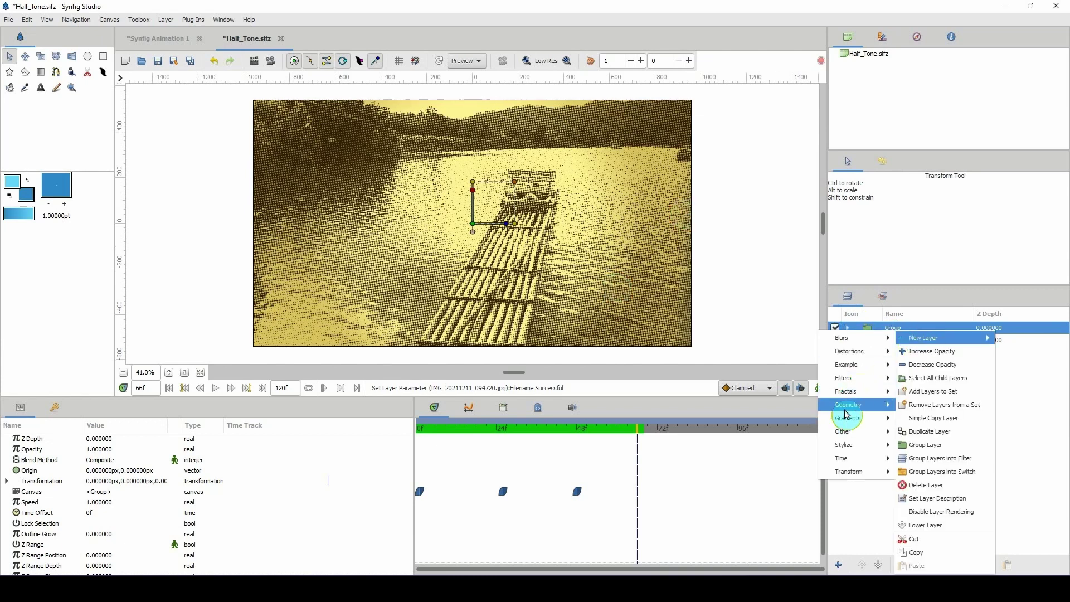
pyautogui.moveTo(847, 407)
pyautogui.click(783, 407)
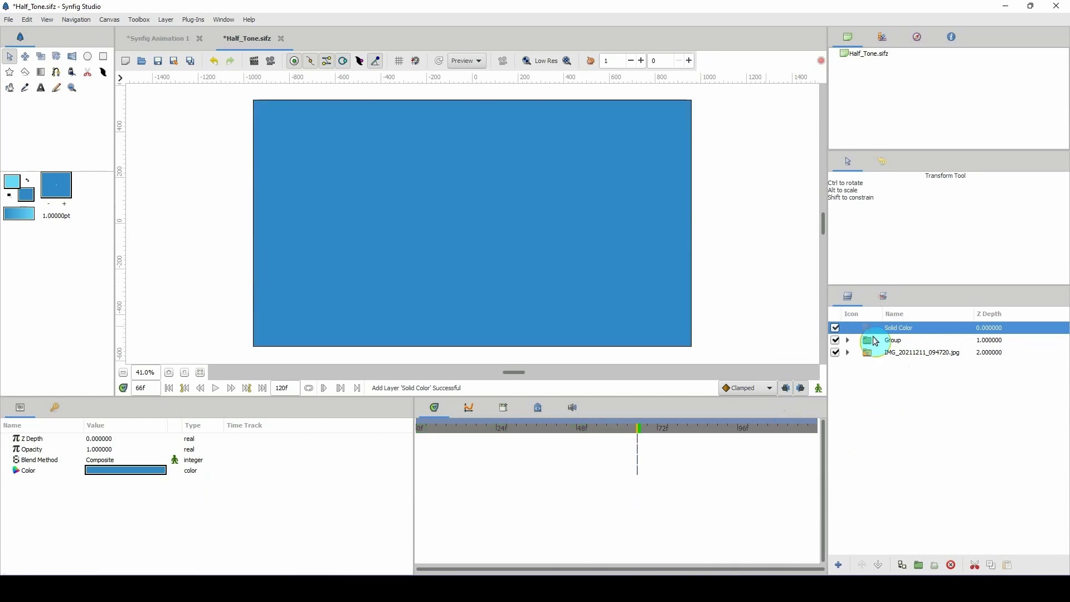
pyautogui.click(109, 459)
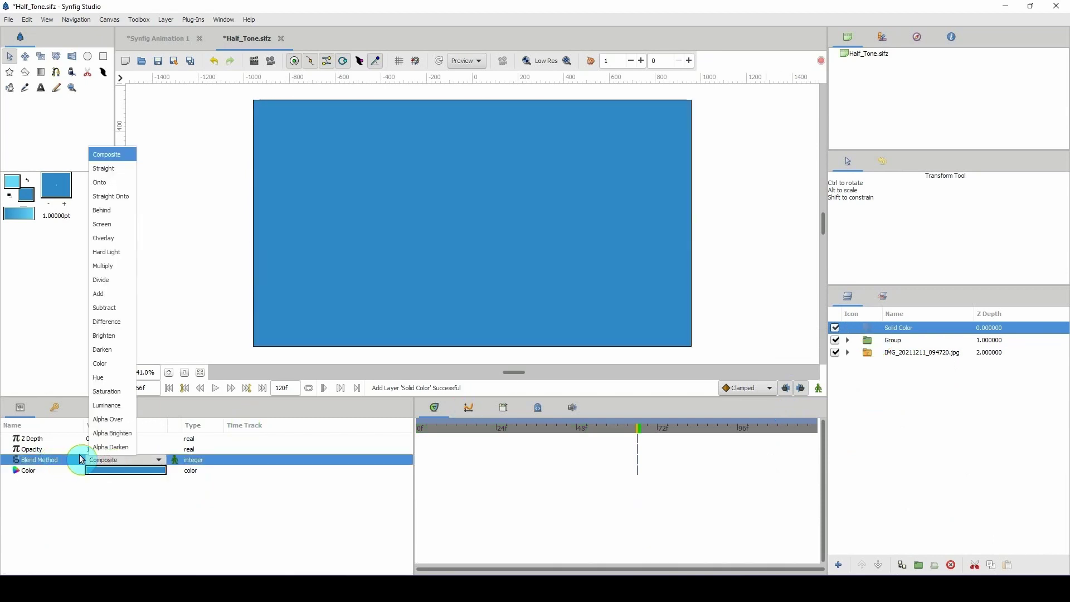
pyautogui.click(123, 363)
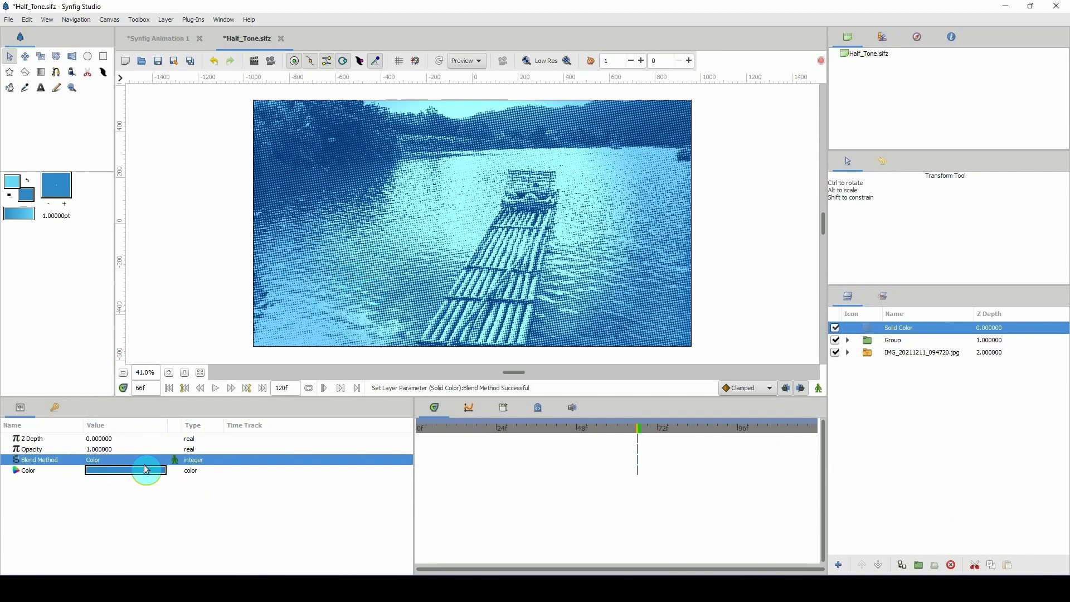
# Try several tints for the Solid Color layer and settle on dark green #285C35.
pyautogui.doubleClick(144, 469)
pyautogui.click(453, 300)
pyautogui.click(471, 268)
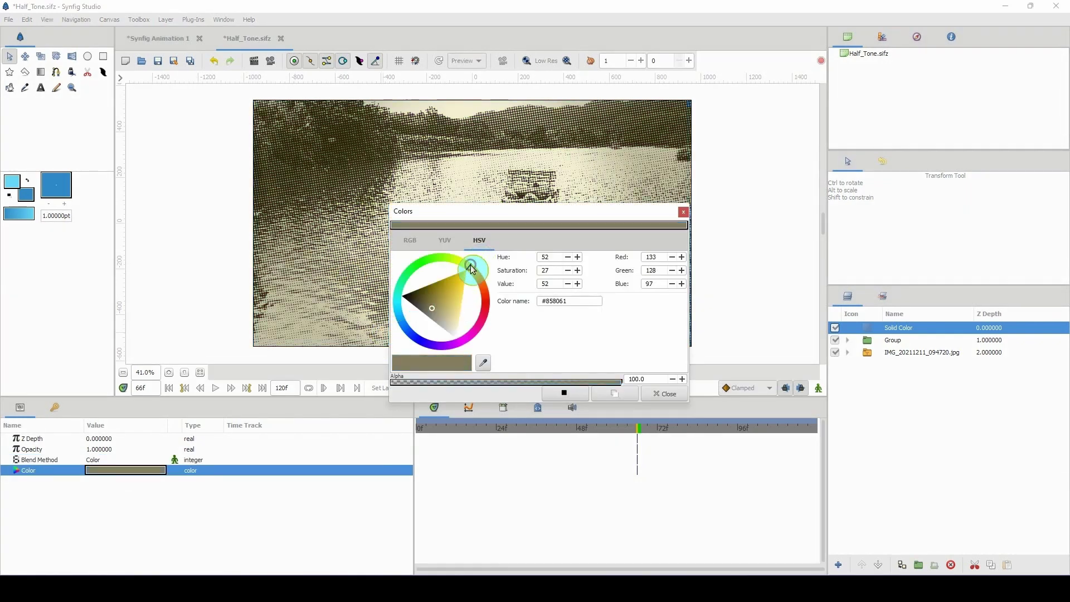
pyautogui.moveTo(434, 211); pyautogui.dragTo(764, 254)
pyautogui.click(810, 332)
pyautogui.click(786, 346)
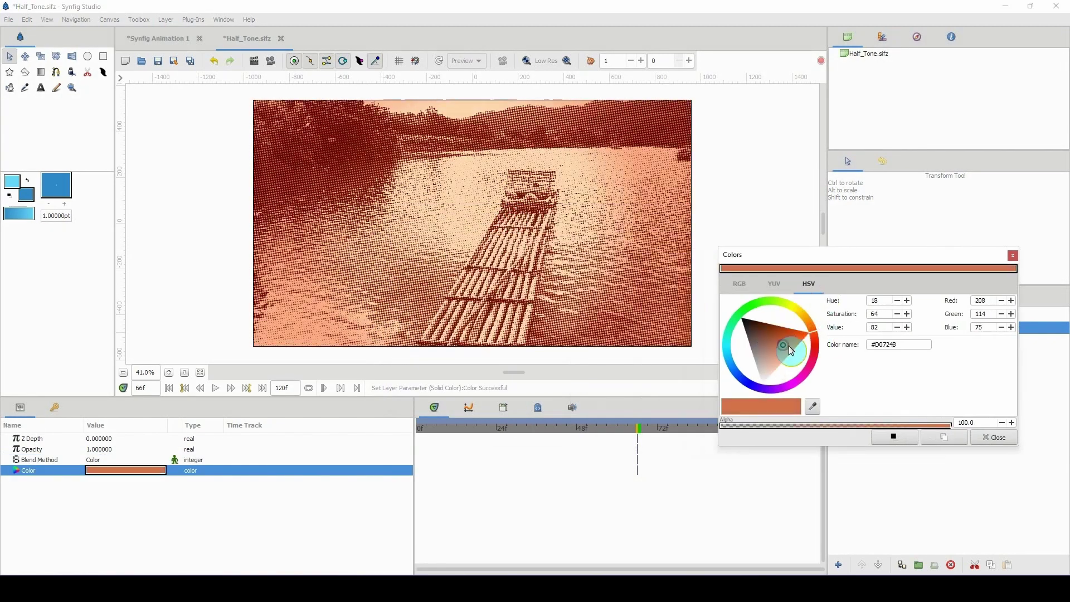
pyautogui.click(758, 331)
pyautogui.click(788, 388)
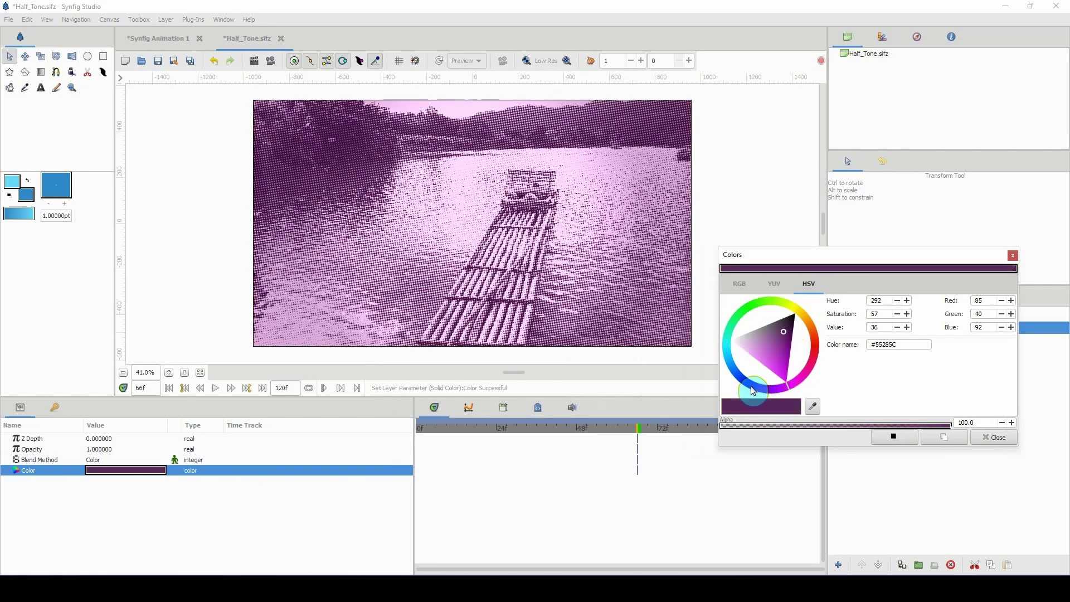
pyautogui.click(741, 378)
pyautogui.click(733, 315)
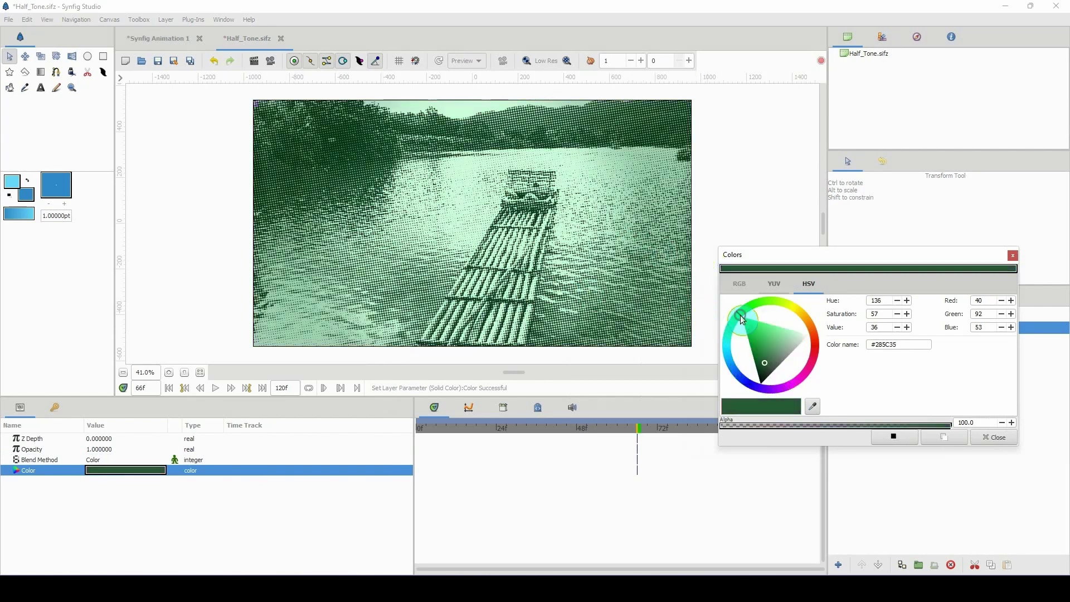
pyautogui.click(992, 438)
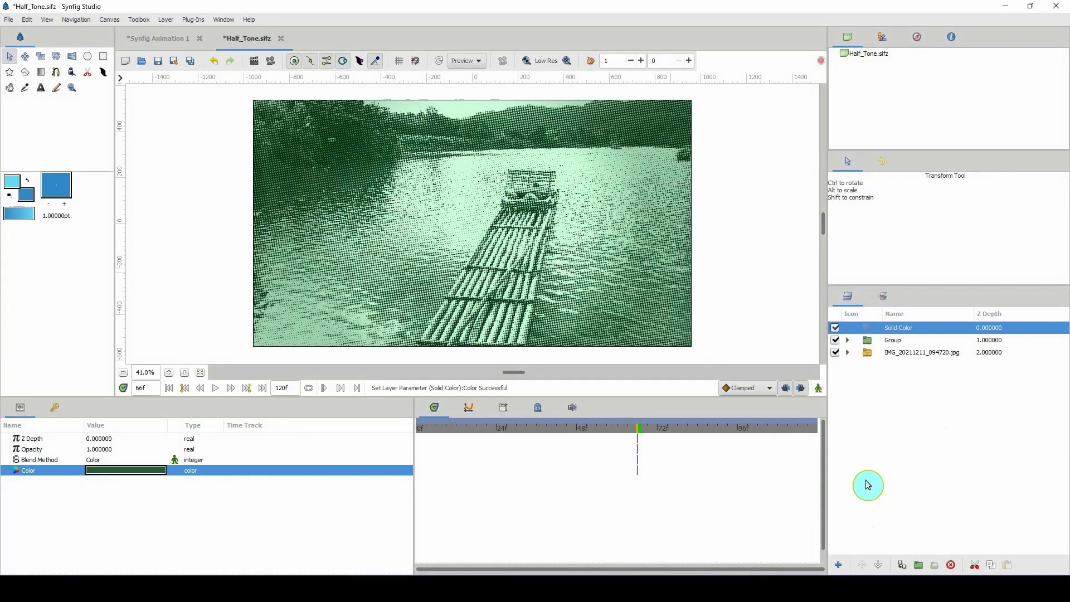
# Hide the Solid Color and Group layers, and add a Halftone 3 filter layer directly above the photo.
pyautogui.click(835, 328)
pyautogui.click(835, 340)
pyautogui.click(872, 352)
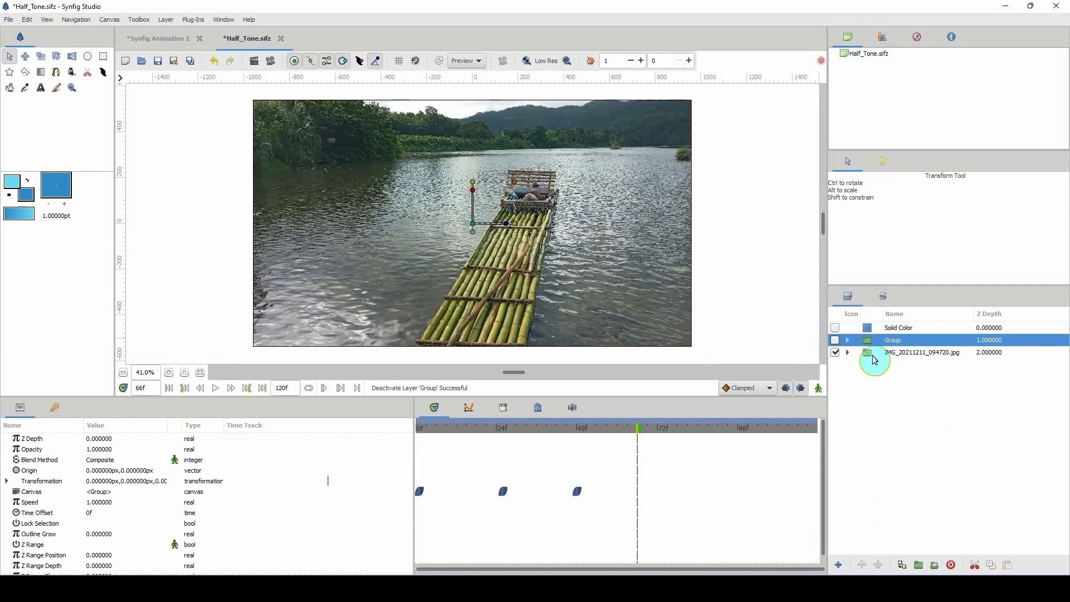
pyautogui.rightClick(888, 353)
pyautogui.moveTo(919, 116)
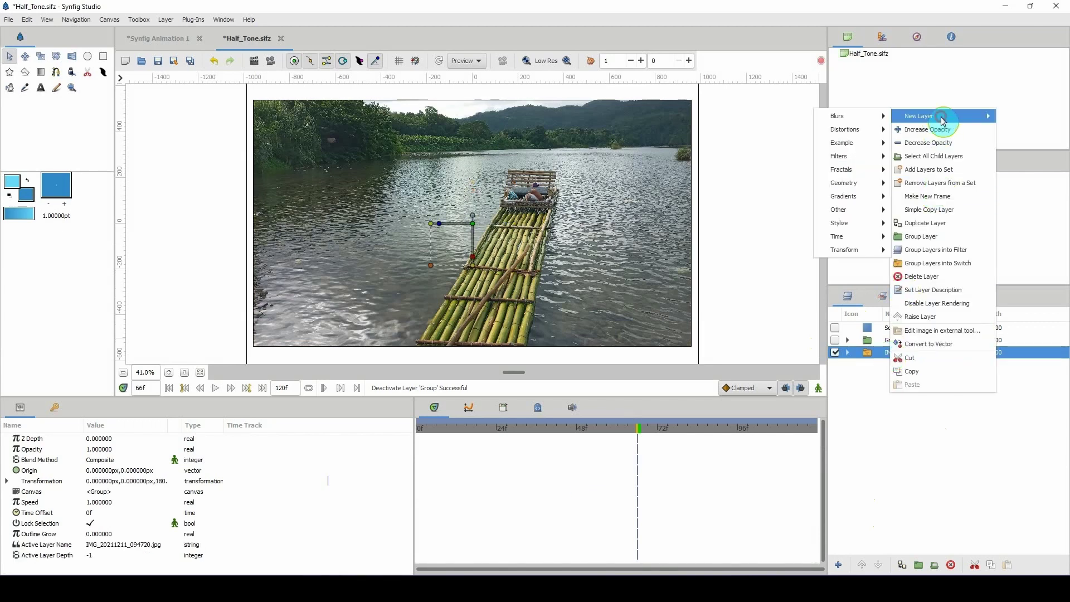
pyautogui.moveTo(845, 158)
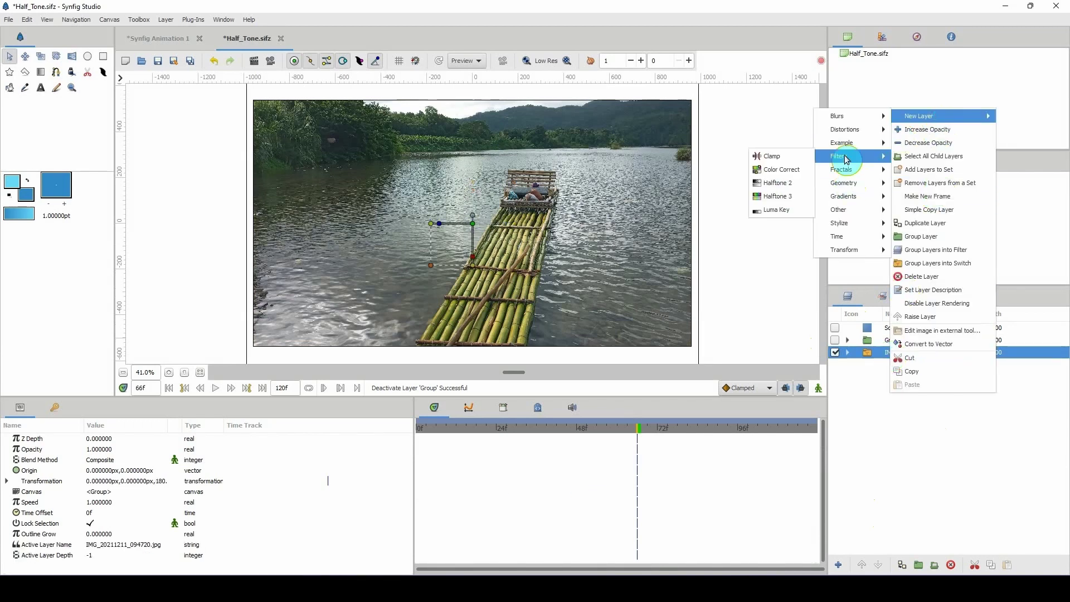
pyautogui.click(775, 196)
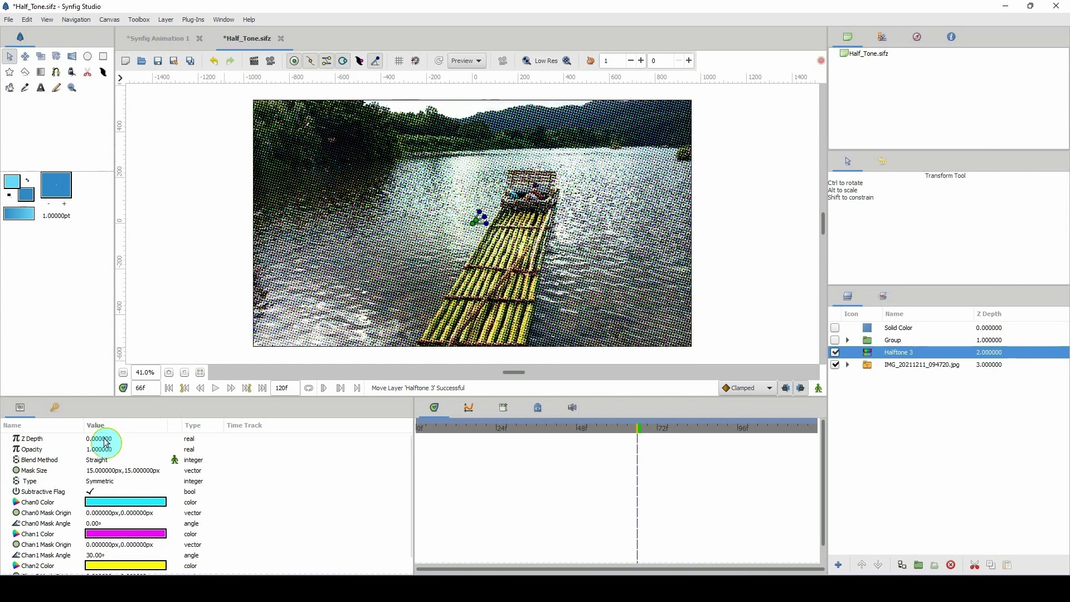
pyautogui.moveTo(159, 397); pyautogui.dragTo(172, 351)
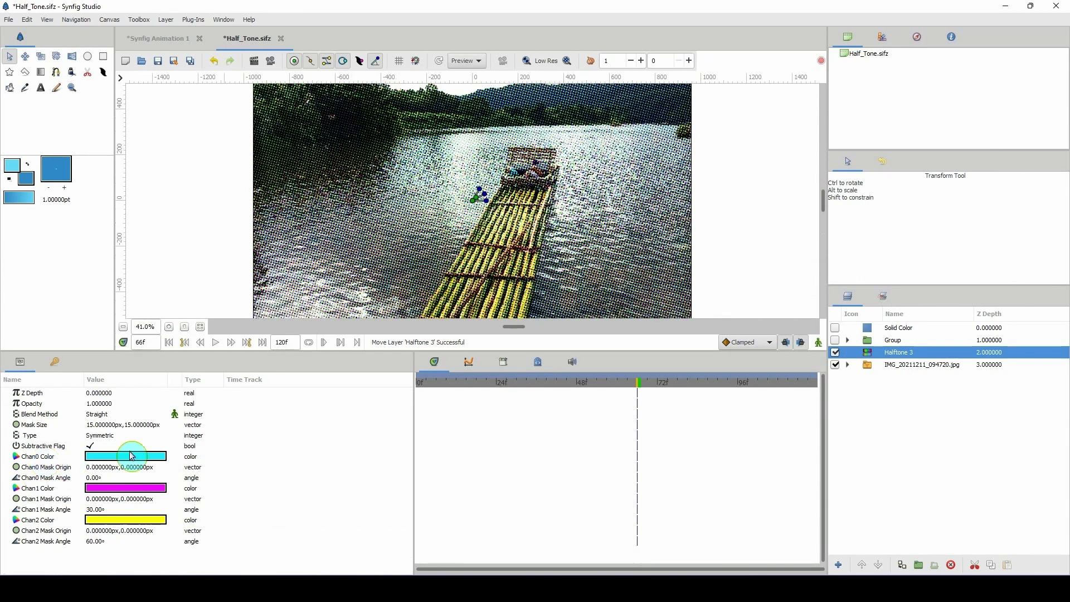